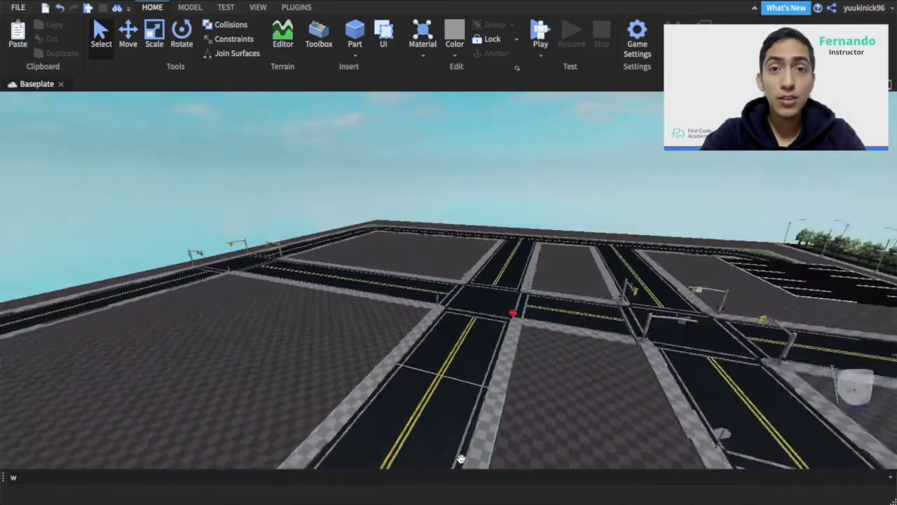
# Move the detached intersection tile into the gap in the road network where the tunnel road meets the curved road.
pyautogui.moveTo(461, 458); pyautogui.dragTo(460, 457, button='right')
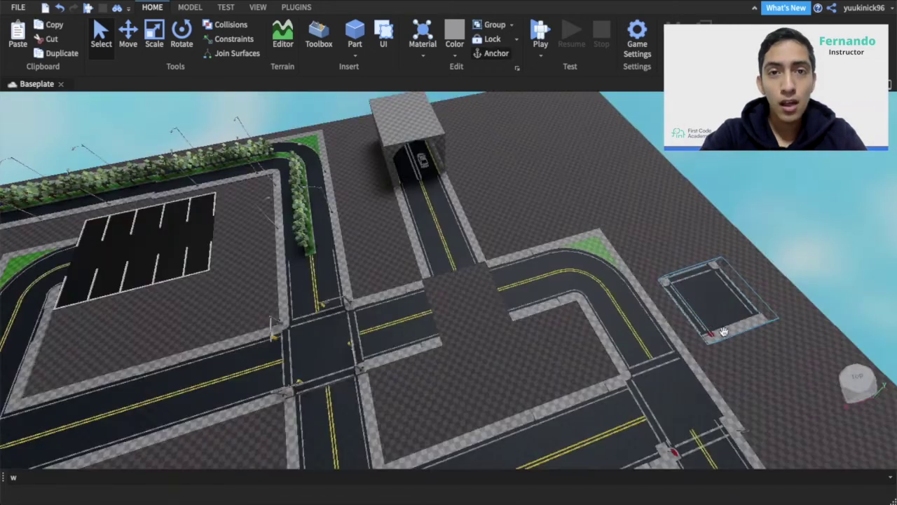
pyautogui.moveTo(720, 314); pyautogui.dragTo(471, 315)
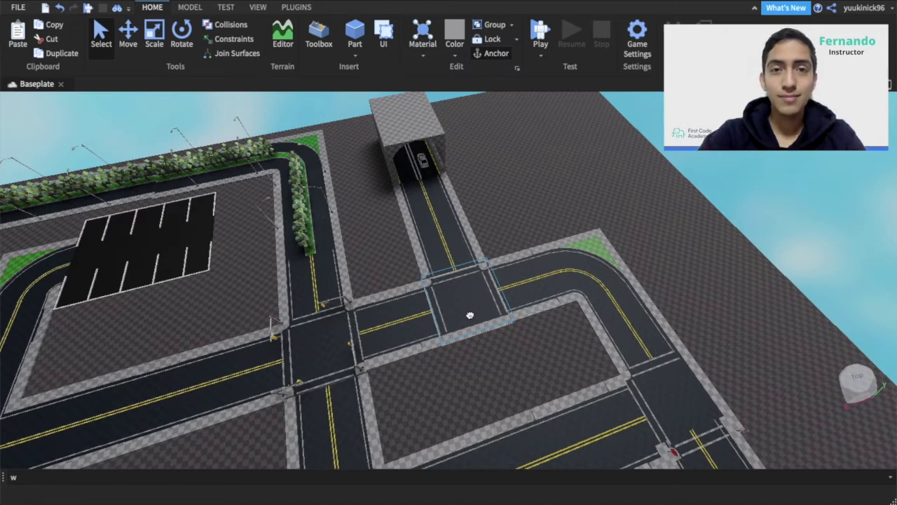
pyautogui.click(488, 387)
pyautogui.moveTo(488, 387); pyautogui.dragTo(489, 387, button='right')
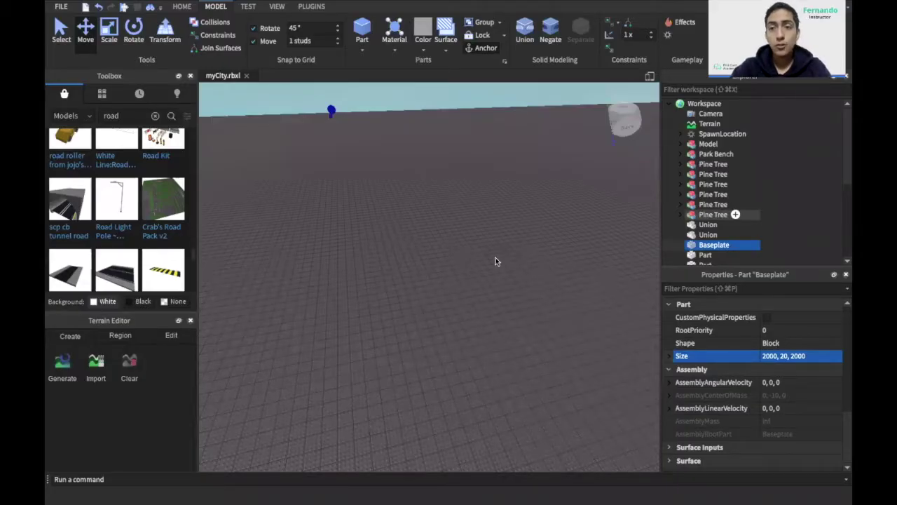
# Look over the city ground and examine the Baseplate's size in its properties.
pyautogui.moveTo(496, 258); pyautogui.dragTo(496, 261, button='right')
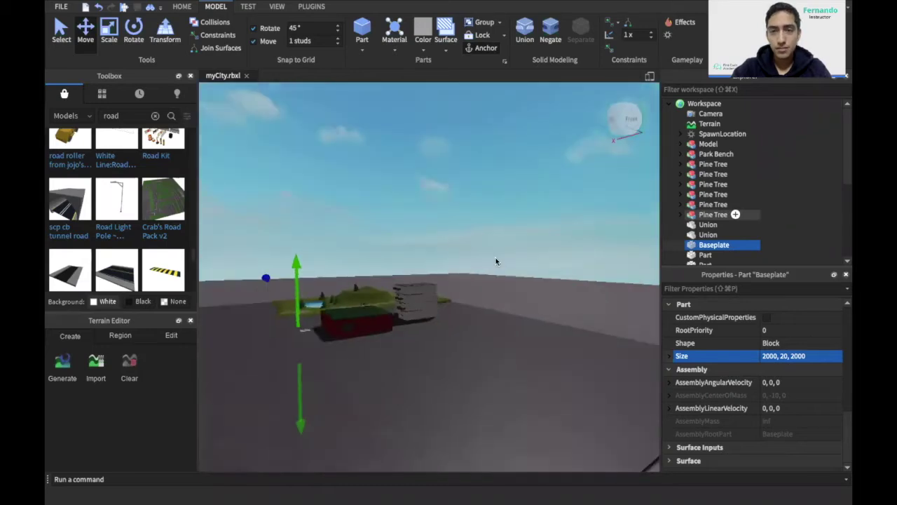
pyautogui.click(498, 302)
pyautogui.moveTo(498, 302); pyautogui.dragTo(497, 303, button='right')
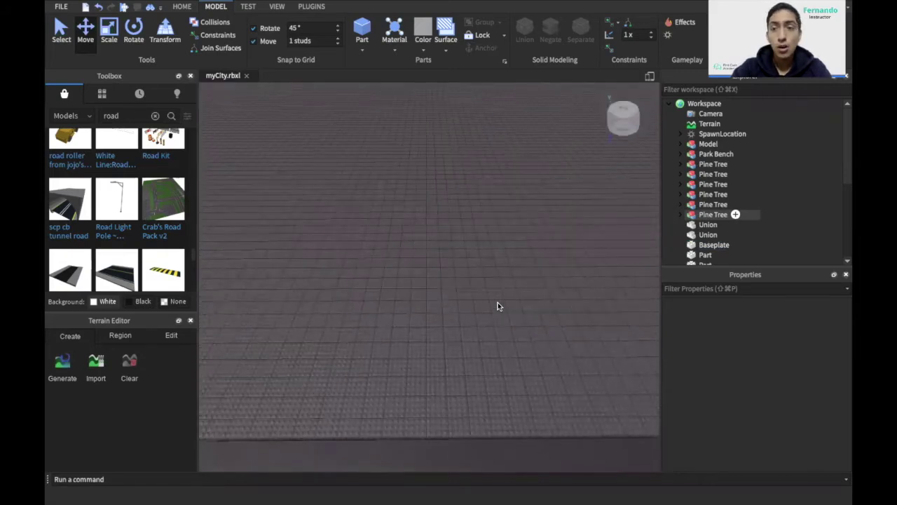
pyautogui.moveTo(498, 305); pyautogui.dragTo(498, 306, button='right')
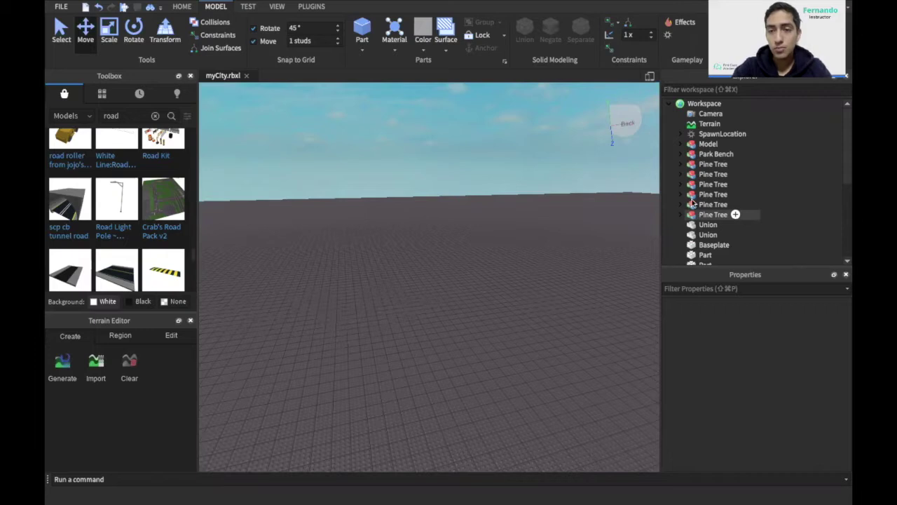
pyautogui.click(720, 245)
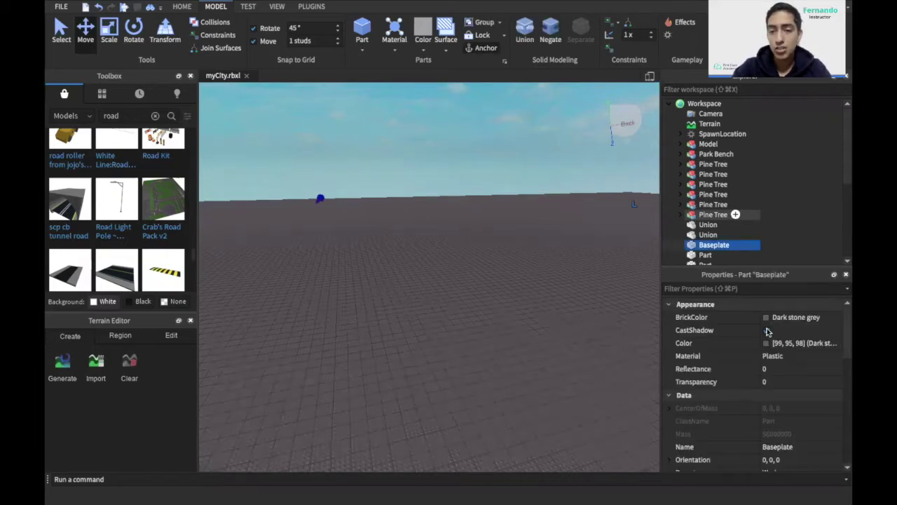
pyautogui.scroll(-3, 768, 332)
pyautogui.scroll(-5, 771, 358)
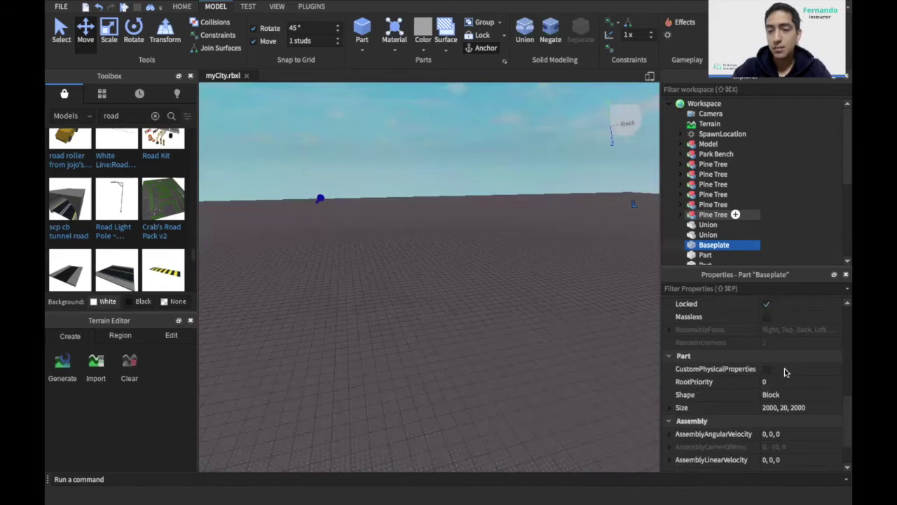
pyautogui.scroll(-2, 782, 373)
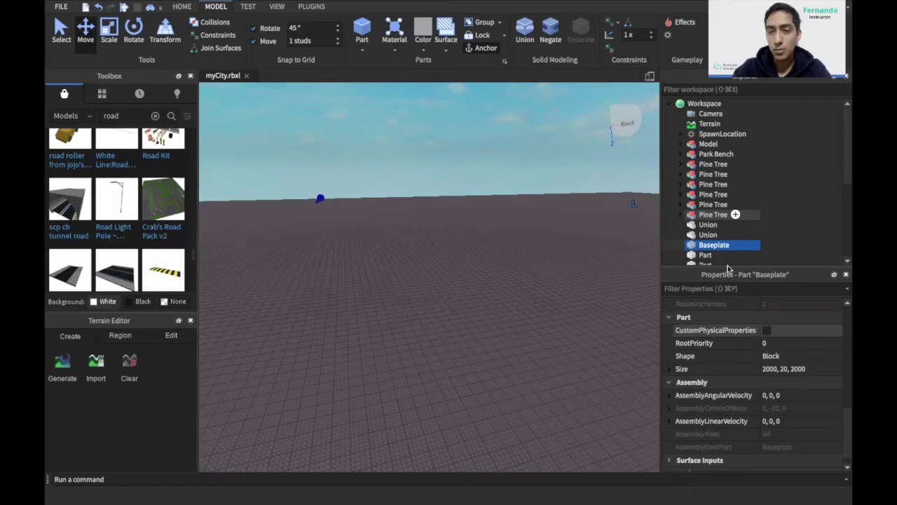
pyautogui.click(513, 296)
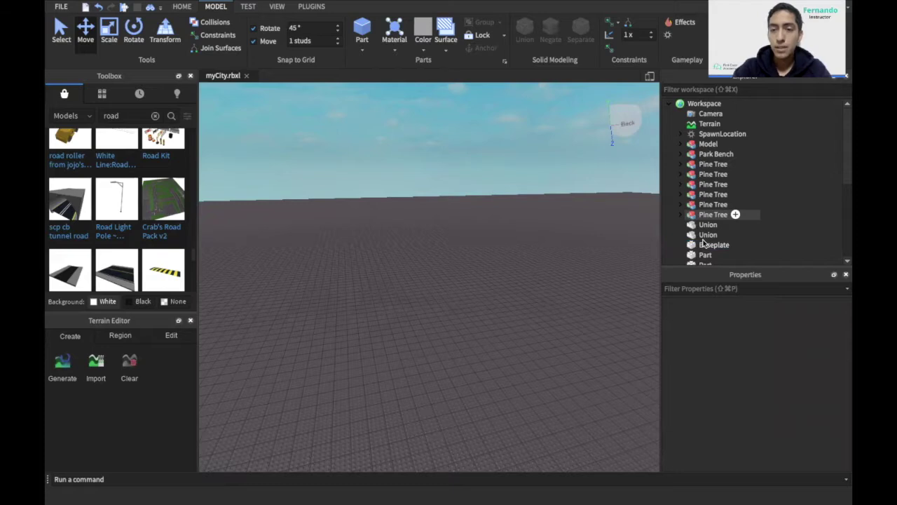
pyautogui.click(704, 243)
pyautogui.scroll(-2, 703, 243)
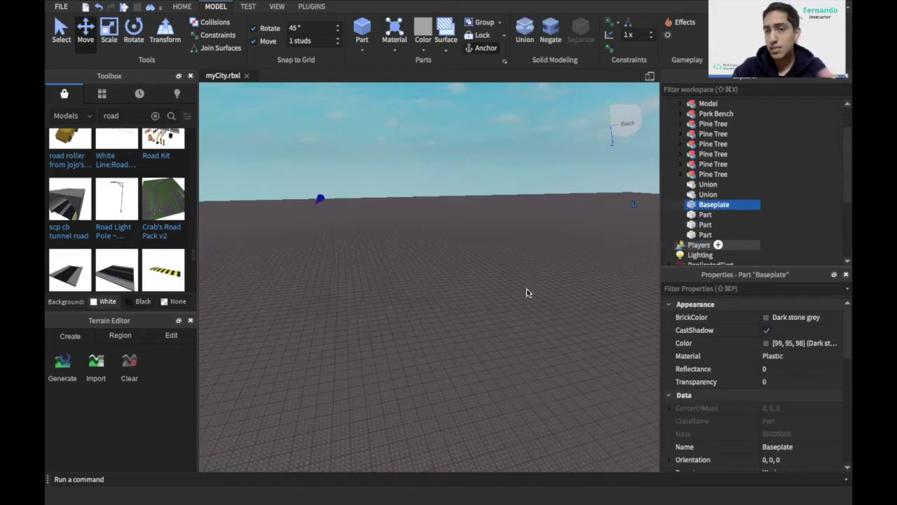
# Rename the large concrete ground part lying on the Baseplate as Base.
pyautogui.moveTo(527, 293); pyautogui.dragTo(527, 293, button='right')
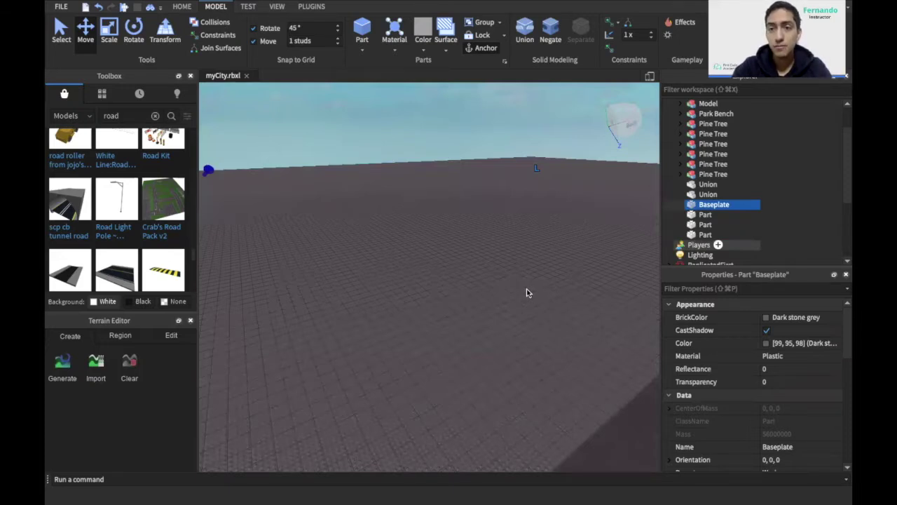
pyautogui.moveTo(527, 293); pyautogui.dragTo(505, 284, button='right')
pyautogui.click(440, 259)
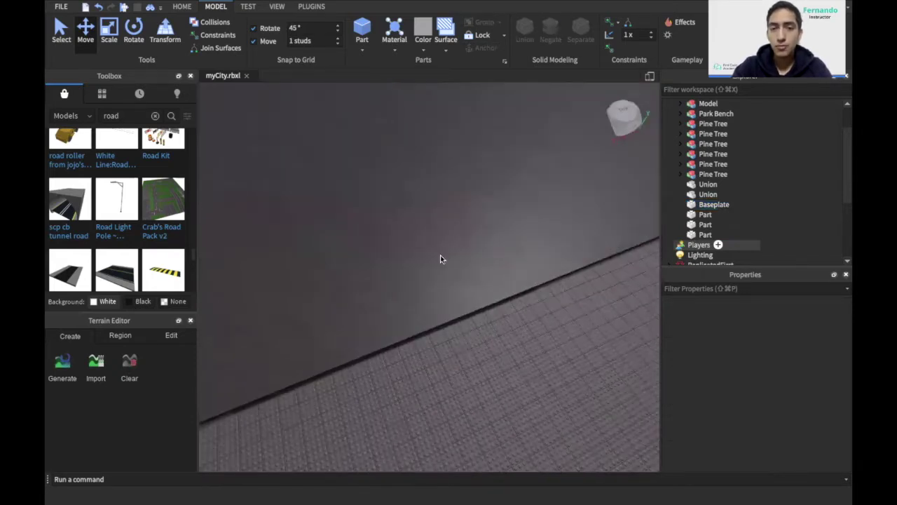
pyautogui.moveTo(440, 260); pyautogui.dragTo(440, 259, button='right')
pyautogui.click(694, 215)
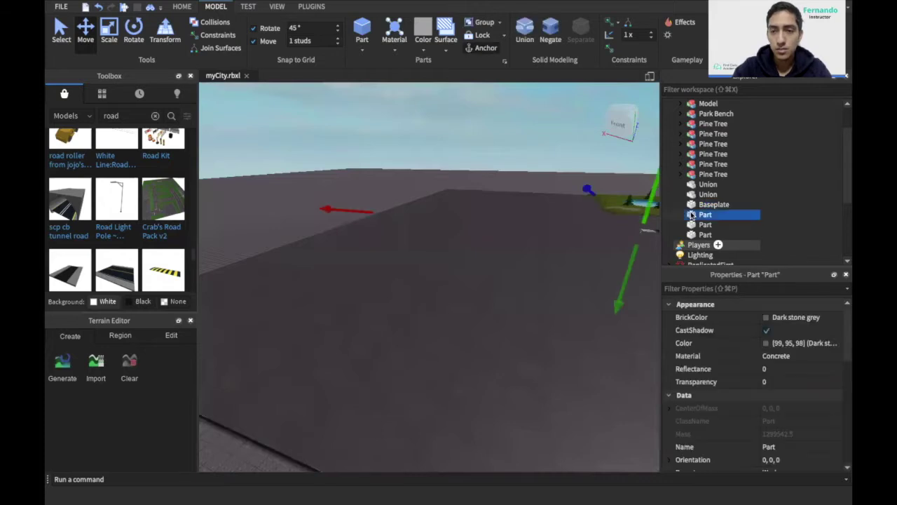
pyautogui.moveTo(451, 311); pyautogui.dragTo(451, 311, button='right')
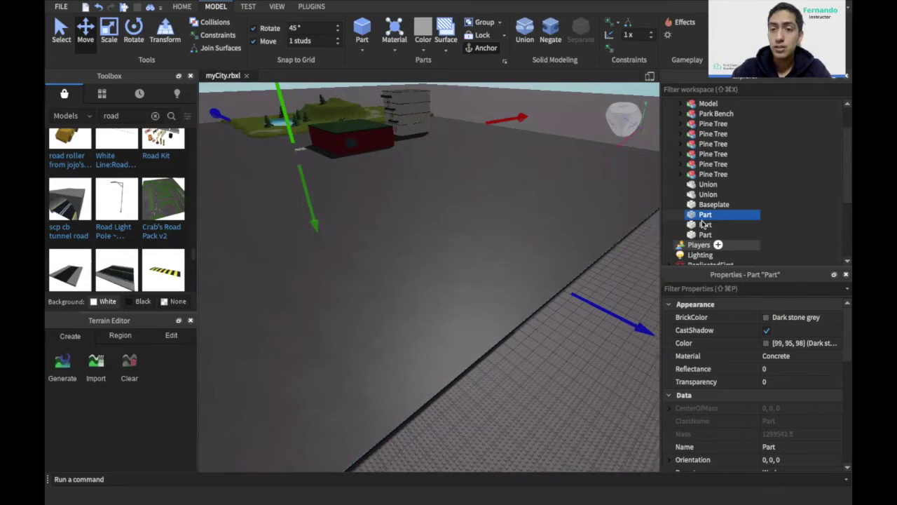
pyautogui.doubleClick(702, 216)
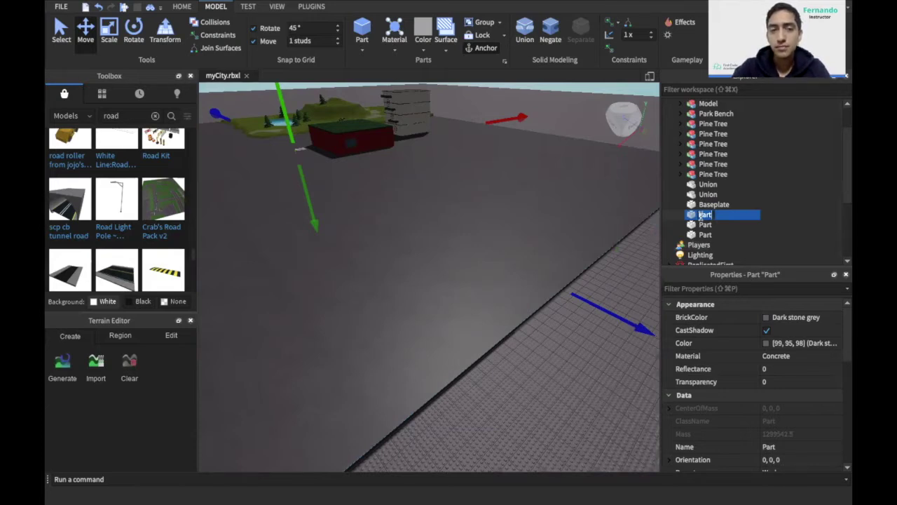
pyautogui.write('Base')
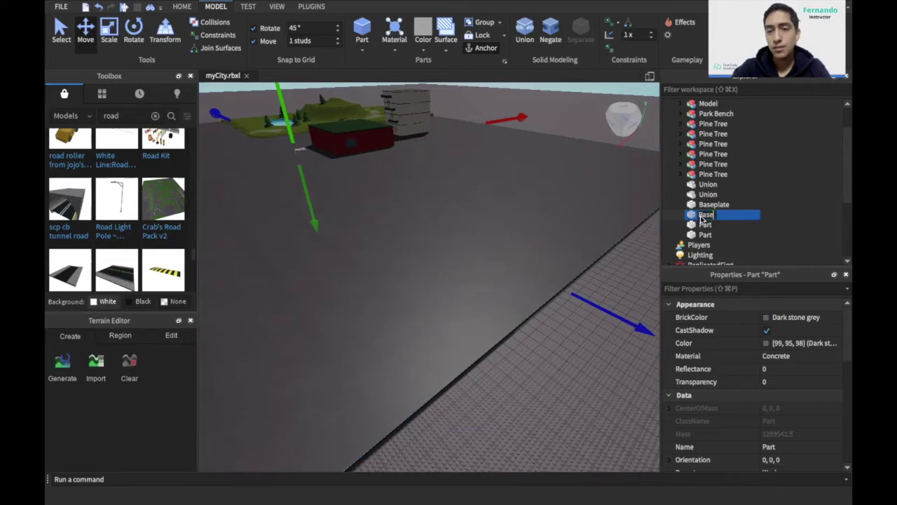
pyautogui.press('Return')
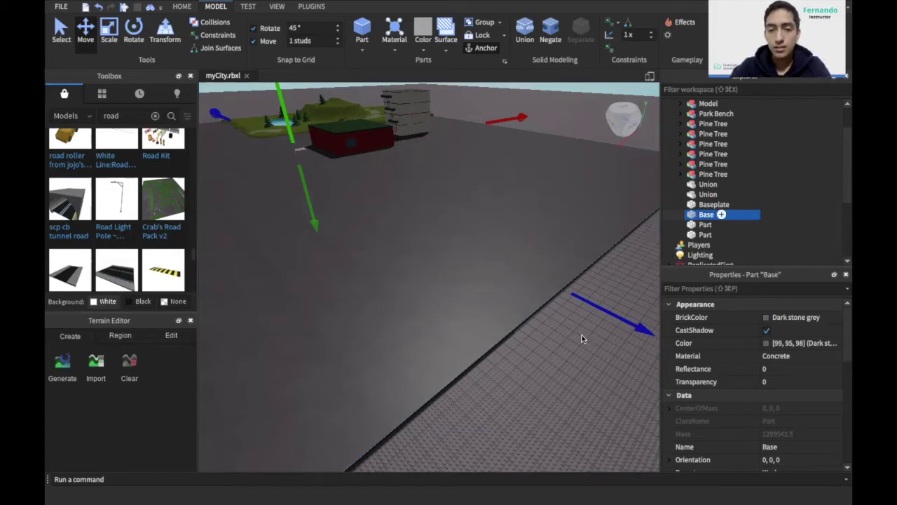
# Examine the edge of the Base part up close where it meets the studded Baseplate.
pyautogui.moveTo(582, 335); pyautogui.dragTo(582, 335, button='right')
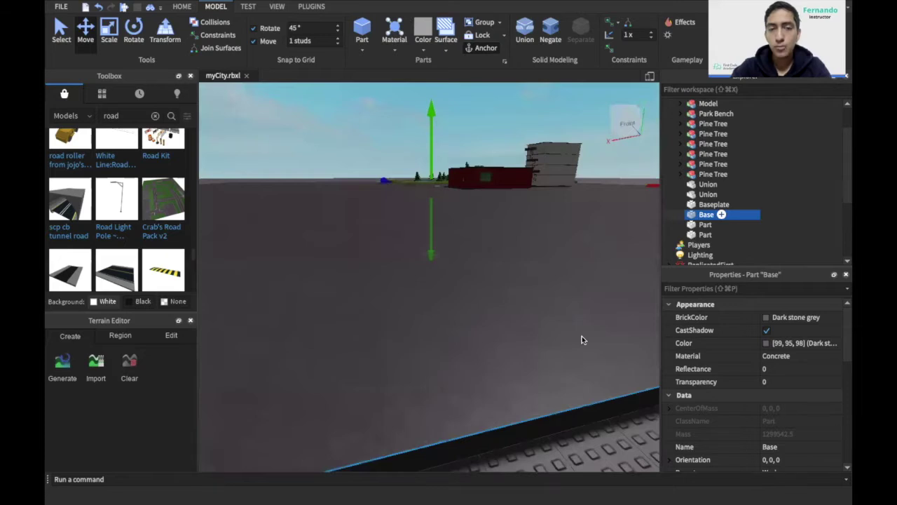
pyautogui.press('q')
pyautogui.scroll(-3, 582, 339)
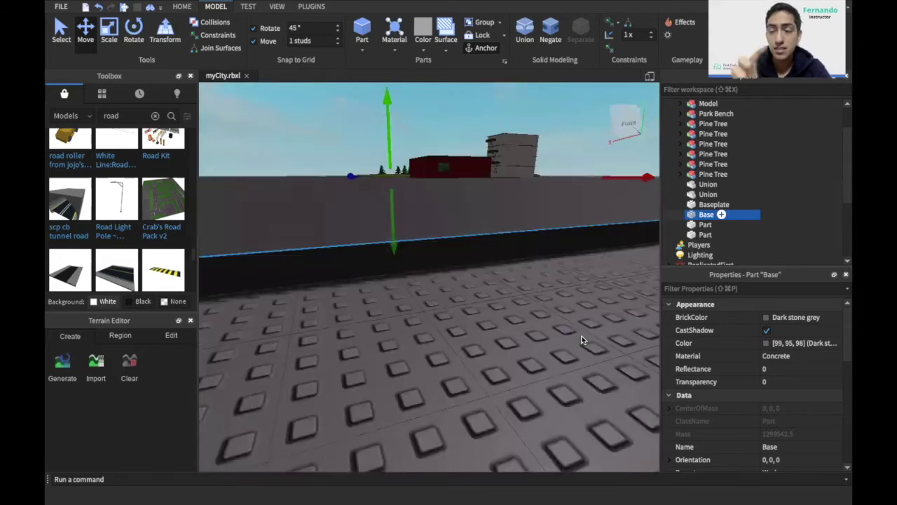
pyautogui.scroll(-2, 582, 340)
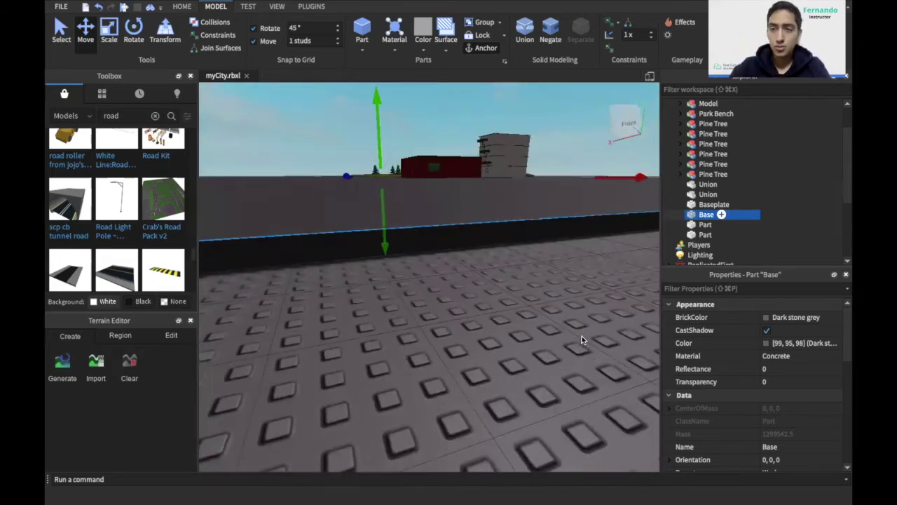
pyautogui.scroll(2, 582, 340)
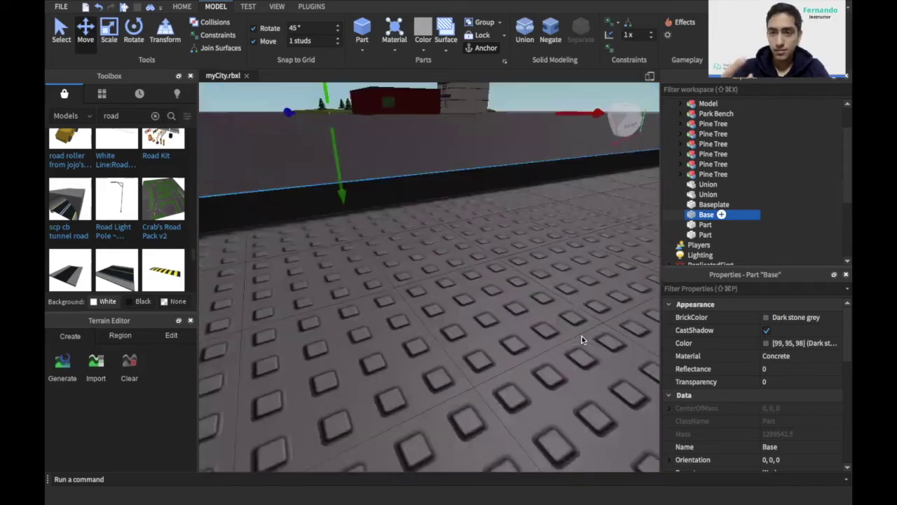
pyautogui.moveTo(582, 337); pyautogui.dragTo(582, 340, button='right')
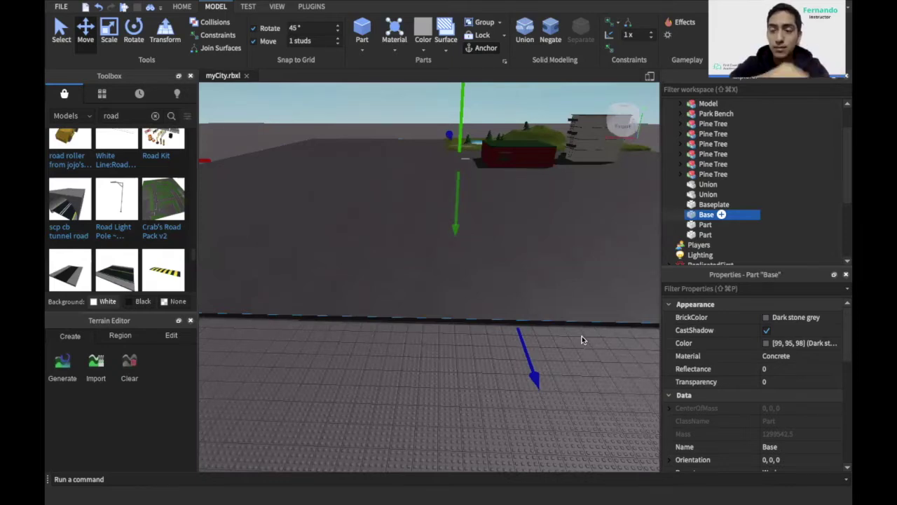
# Find the Road Pack model among the road search results and insert it into the city.
pyautogui.moveTo(416, 371); pyautogui.dragTo(416, 375, button='right')
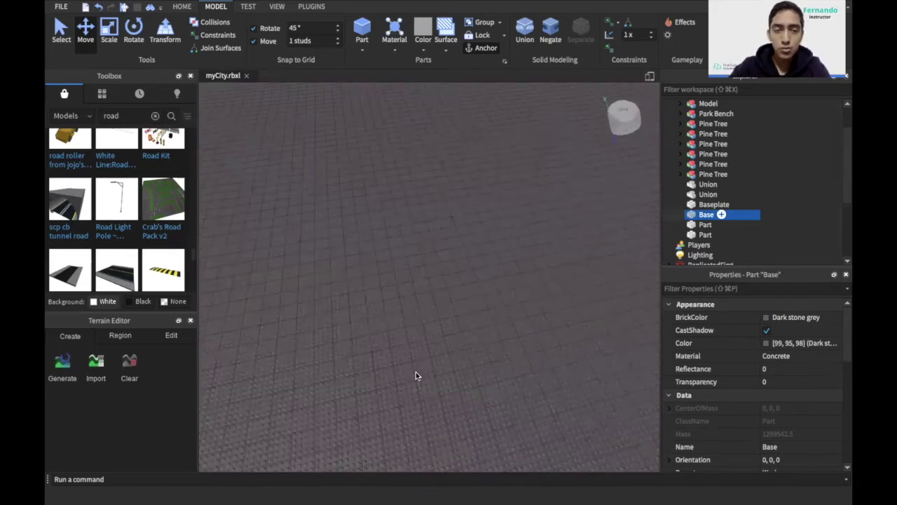
pyautogui.scroll(-3, 138, 197)
pyautogui.scroll(-2, 137, 196)
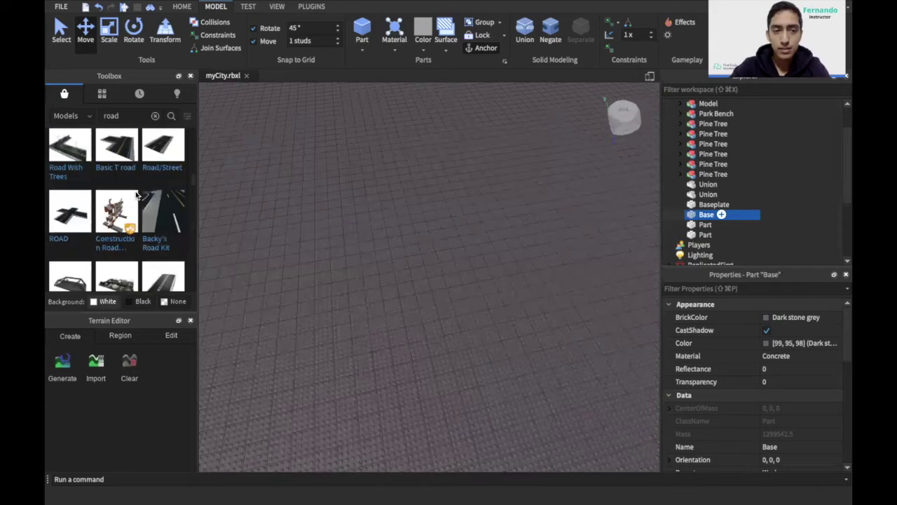
pyautogui.scroll(-3, 138, 197)
pyautogui.scroll(2, 137, 196)
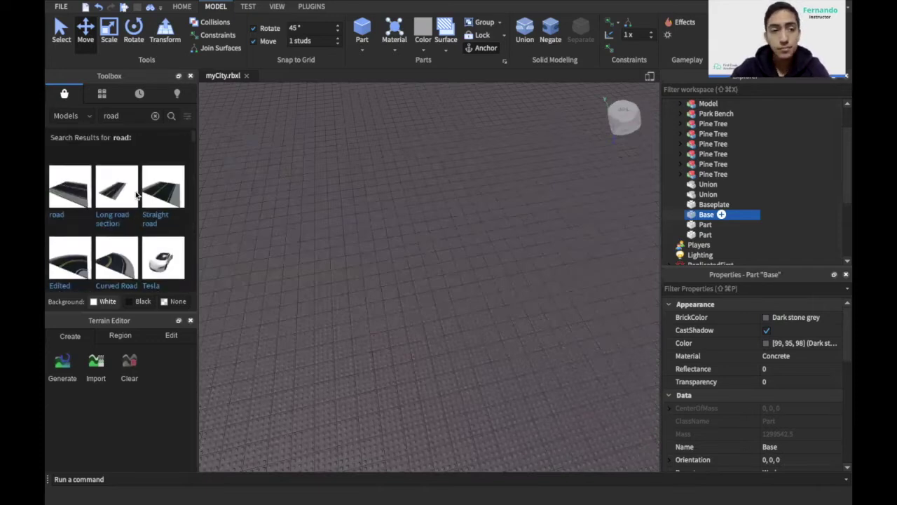
pyautogui.scroll(1, 143, 241)
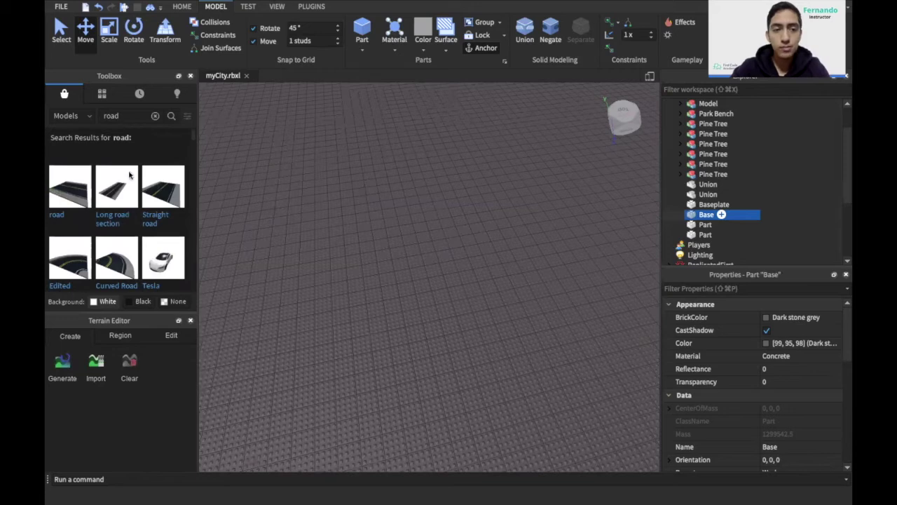
pyautogui.scroll(-3, 129, 176)
pyautogui.scroll(-3, 129, 176)
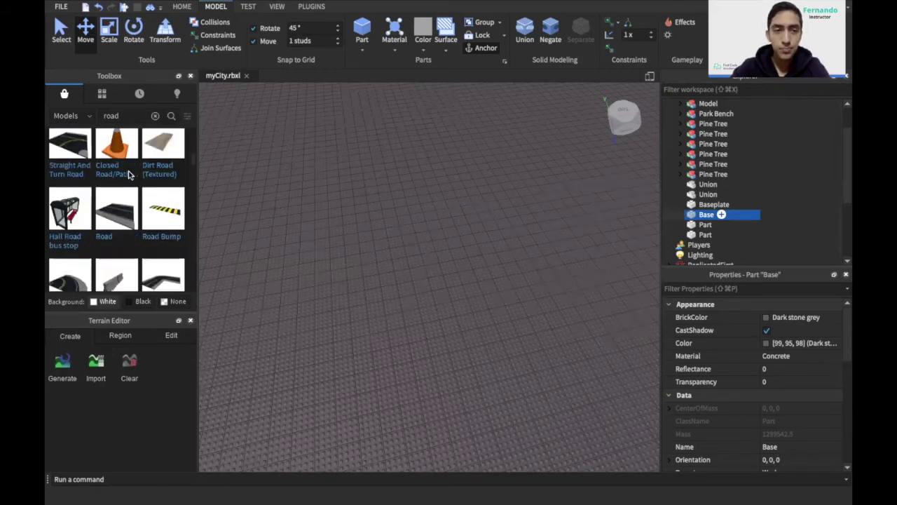
pyautogui.scroll(5, 129, 176)
pyautogui.scroll(-2, 129, 176)
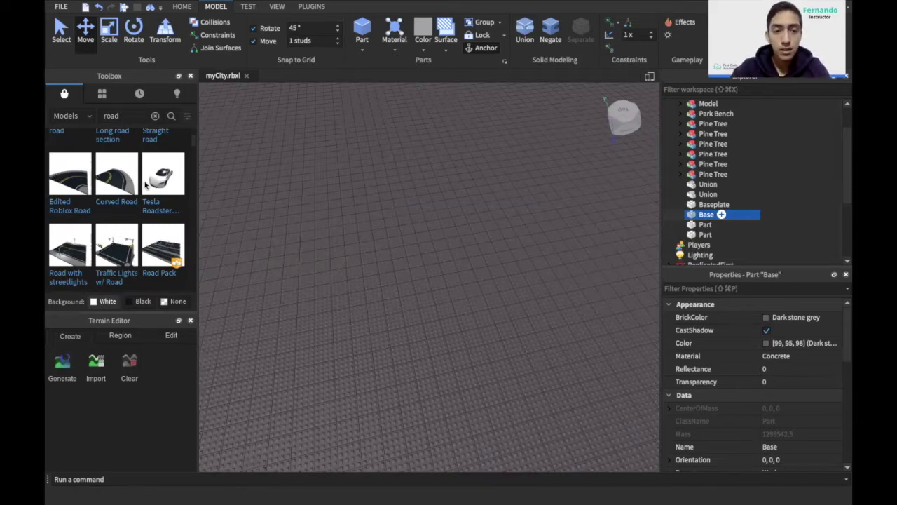
pyautogui.scroll(2, 163, 240)
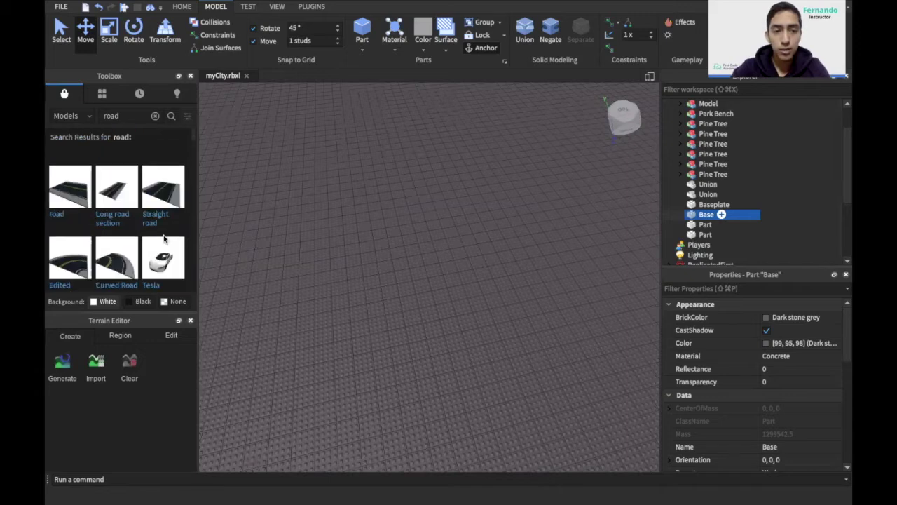
pyautogui.scroll(-3, 163, 239)
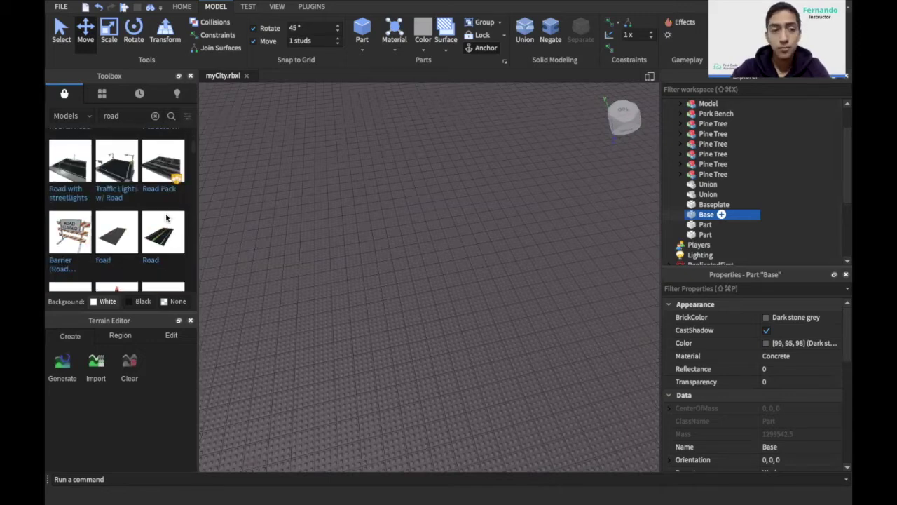
pyautogui.click(163, 168)
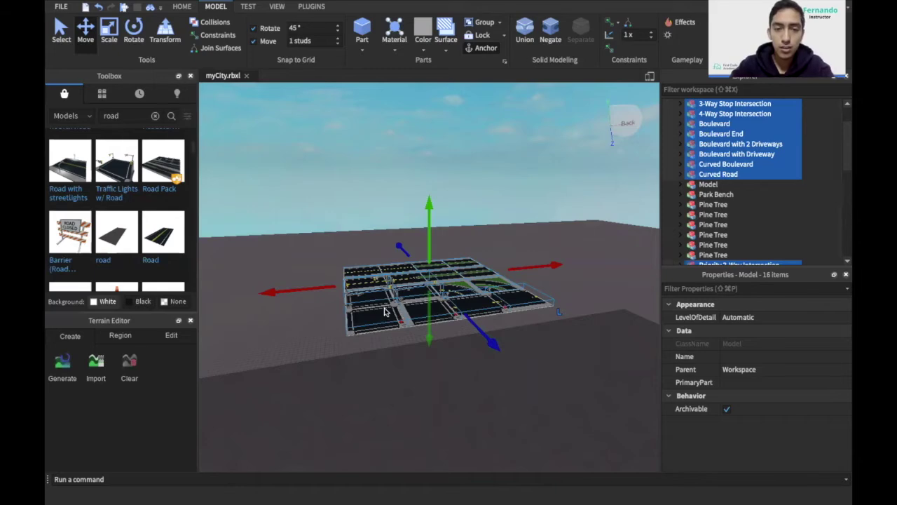
# Examine the inserted road pieces up close and clear their selection.
pyautogui.scroll(5, 384, 312)
pyautogui.scroll(3, 384, 311)
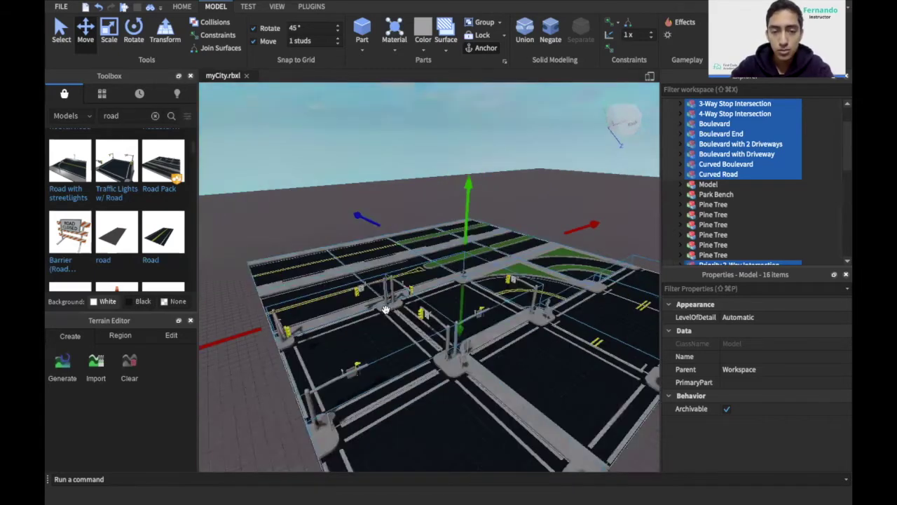
pyautogui.moveTo(384, 309); pyautogui.dragTo(384, 308, button='right')
pyautogui.press('a')
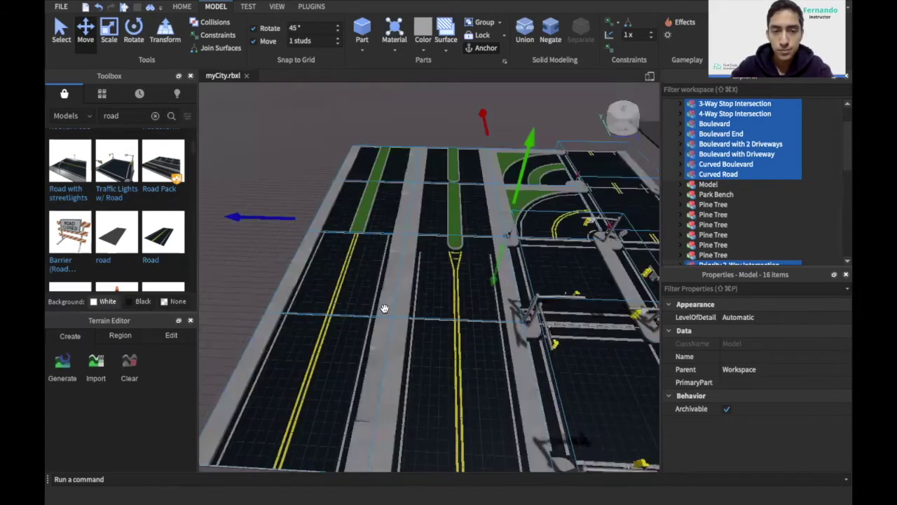
pyautogui.click(447, 122)
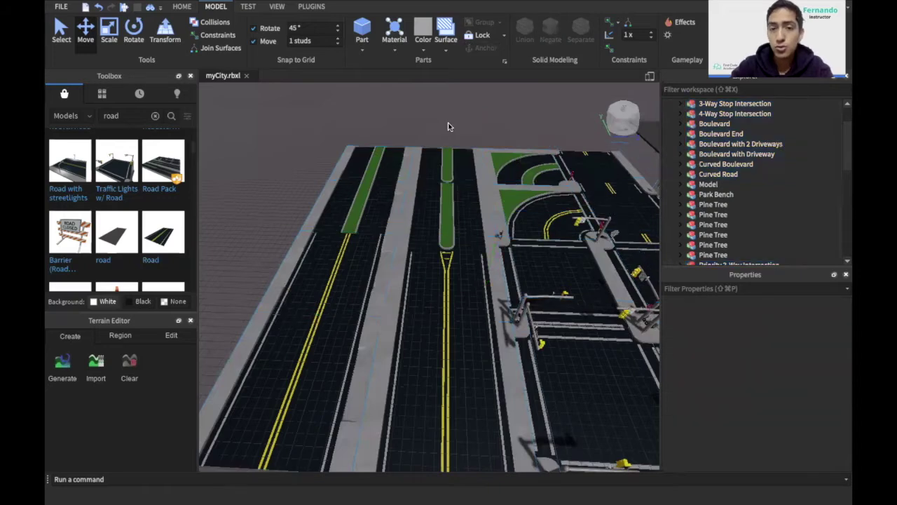
# Look over the inserted road tiles up close and from farther away, and switch to the Select tool.
pyautogui.scroll(2, 432, 129)
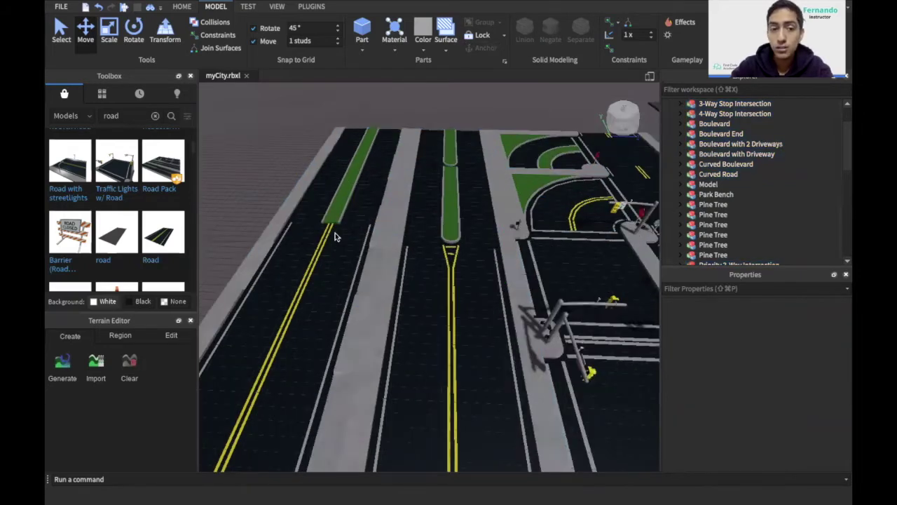
pyautogui.moveTo(335, 233); pyautogui.dragTo(335, 234, button='right')
pyautogui.scroll(-3, 335, 234)
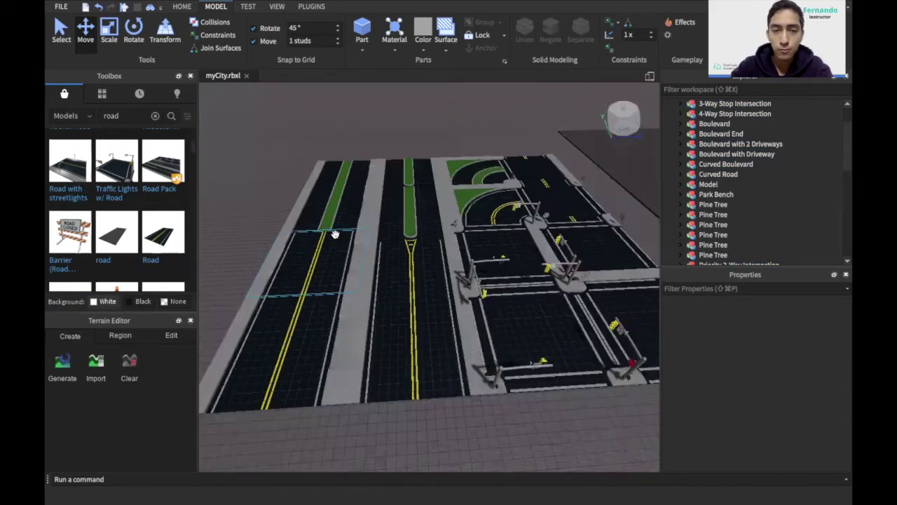
pyautogui.scroll(-2, 331, 183)
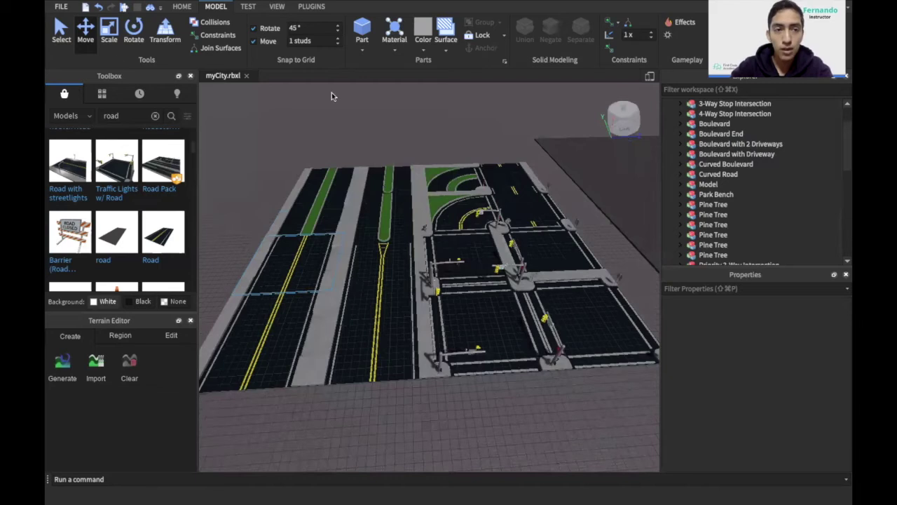
pyautogui.press('super+1')
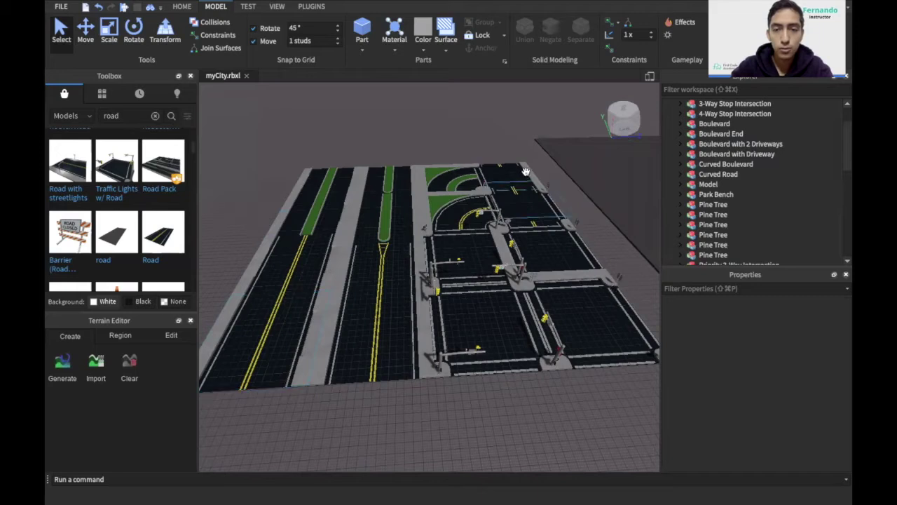
# Step through the Road Pack models in the Workspace one by one, from 3-Way Stop Intersection to Regulated 3-Way Intersection.
pyautogui.moveTo(737, 205)
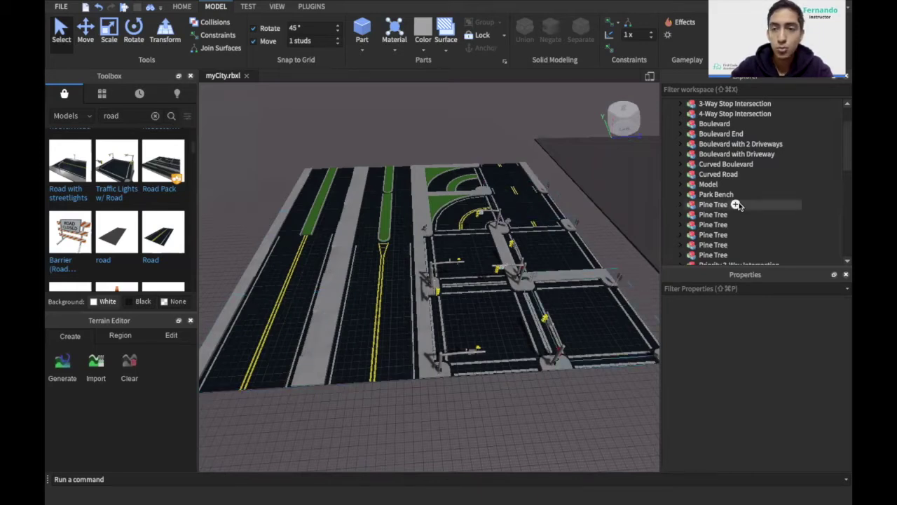
pyautogui.scroll(2, 737, 205)
pyautogui.click(722, 144)
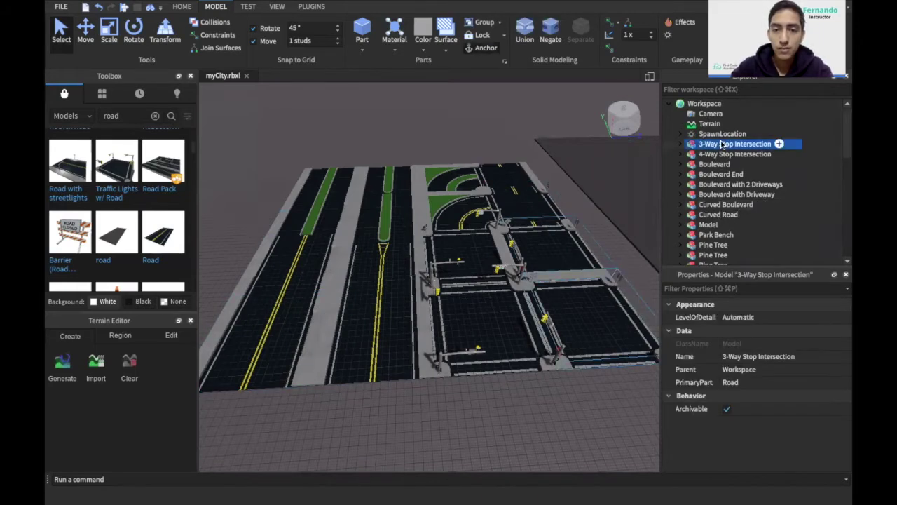
pyautogui.press('Down')
pyautogui.press('Down')
pyautogui.press('Down')
pyautogui.press('Down')
pyautogui.press('Down')
pyautogui.press('Down')
pyautogui.press('Down')
pyautogui.press('Down')
pyautogui.press('Down')
pyautogui.press('Down')
pyautogui.press('Down')
pyautogui.press('Down')
pyautogui.press('Down')
pyautogui.press('Down')
pyautogui.press('Down')
pyautogui.press('Down')
pyautogui.press('Down')
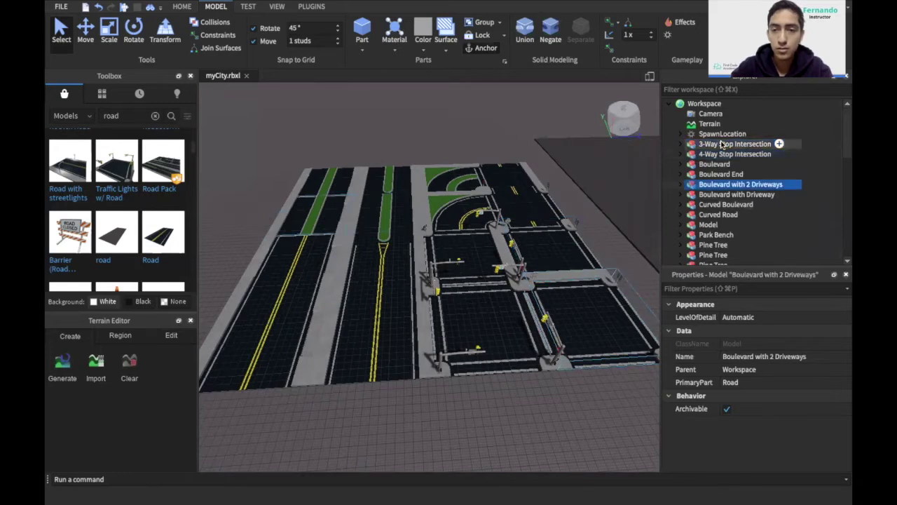
pyautogui.press('Down')
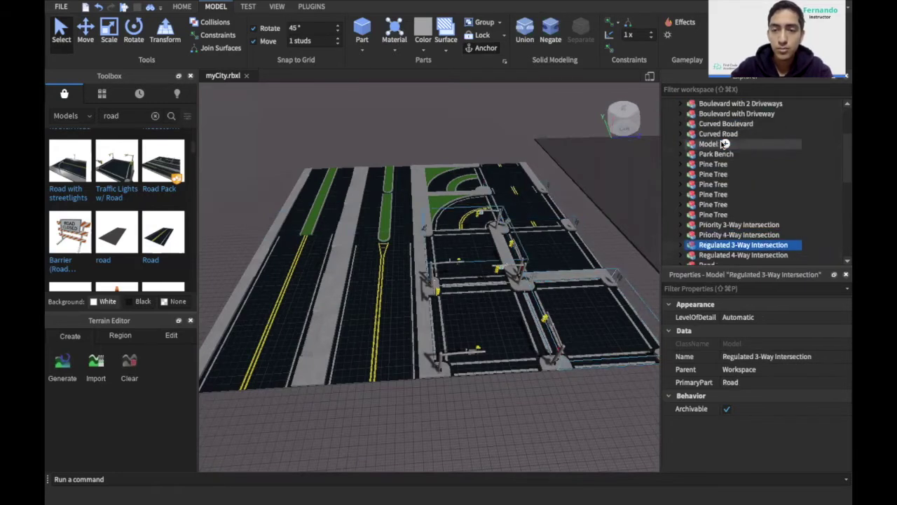
pyautogui.press('Up')
pyautogui.press('Down')
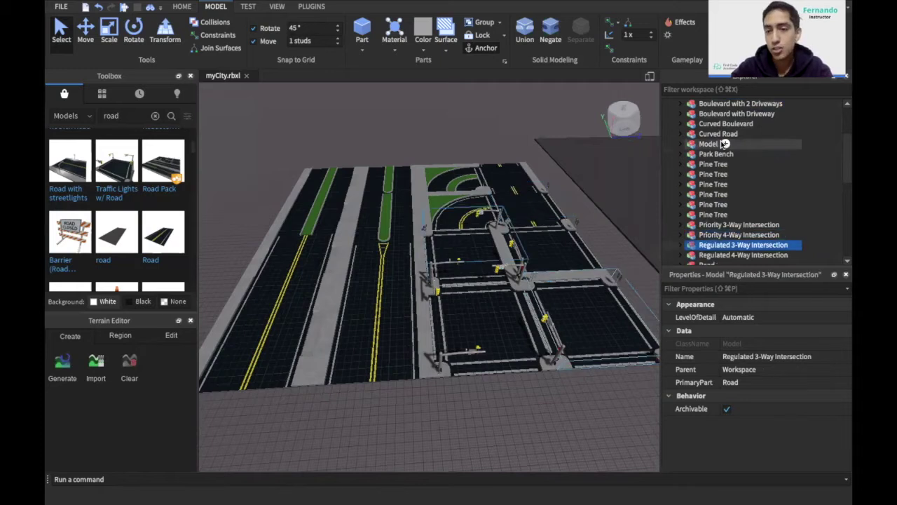
pyautogui.scroll(-1, 733, 143)
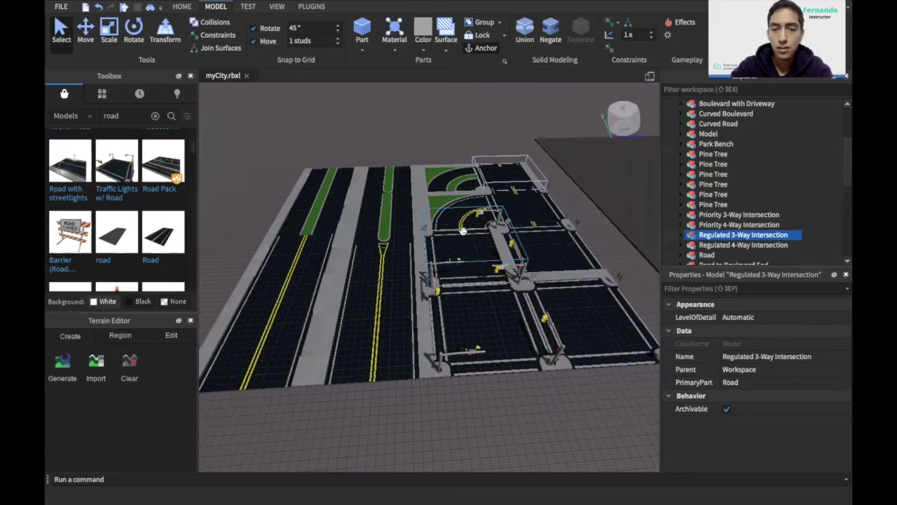
# Select the Road with Driveway tile at the open end of the outer double-yellow-line road.
pyautogui.scroll(-1, 521, 208)
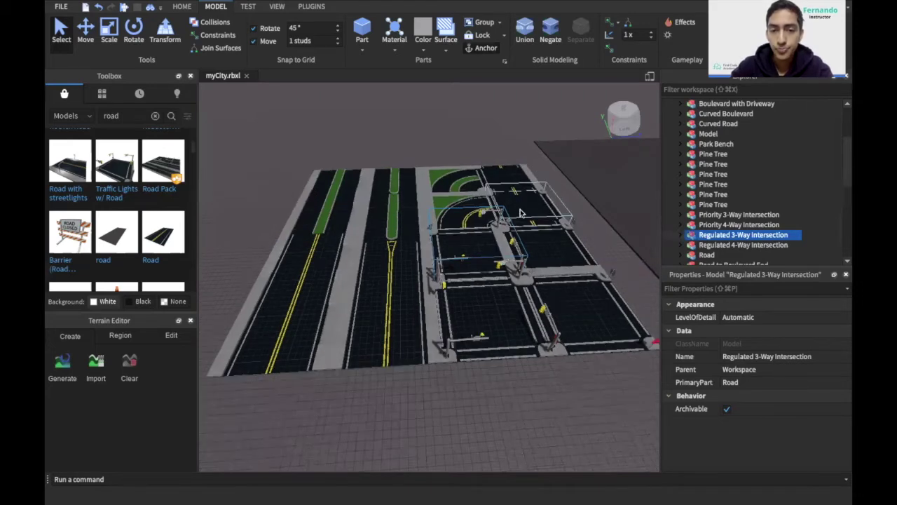
pyautogui.scroll(-2, 520, 212)
pyautogui.scroll(3, 520, 209)
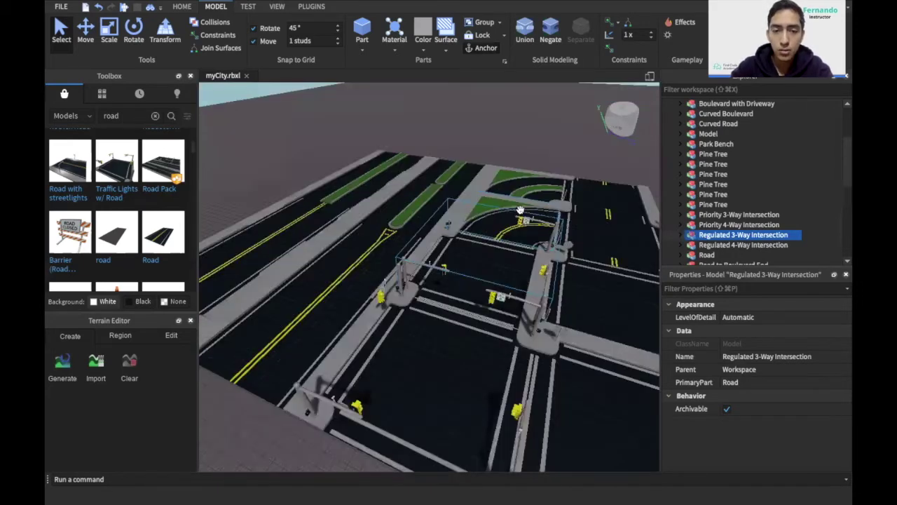
pyautogui.scroll(2, 520, 209)
pyautogui.press('a')
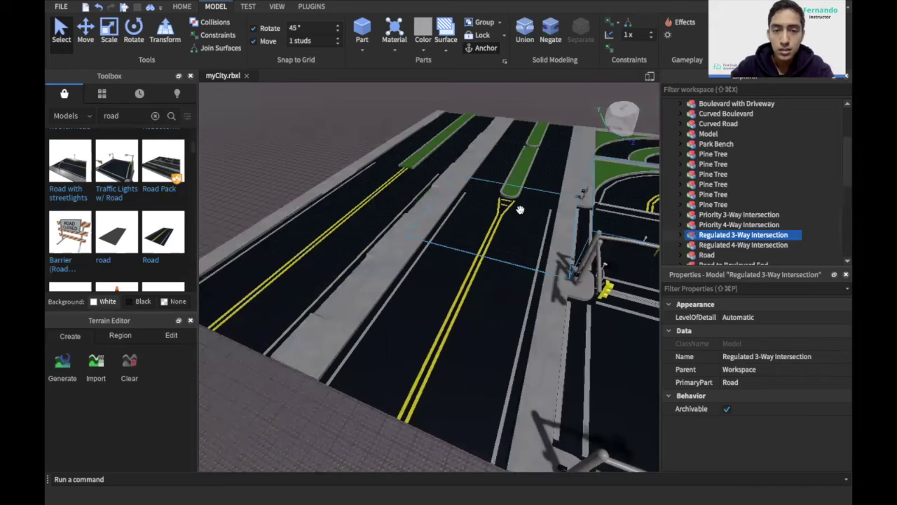
pyautogui.moveTo(520, 209); pyautogui.dragTo(520, 209, button='right')
pyautogui.press('w')
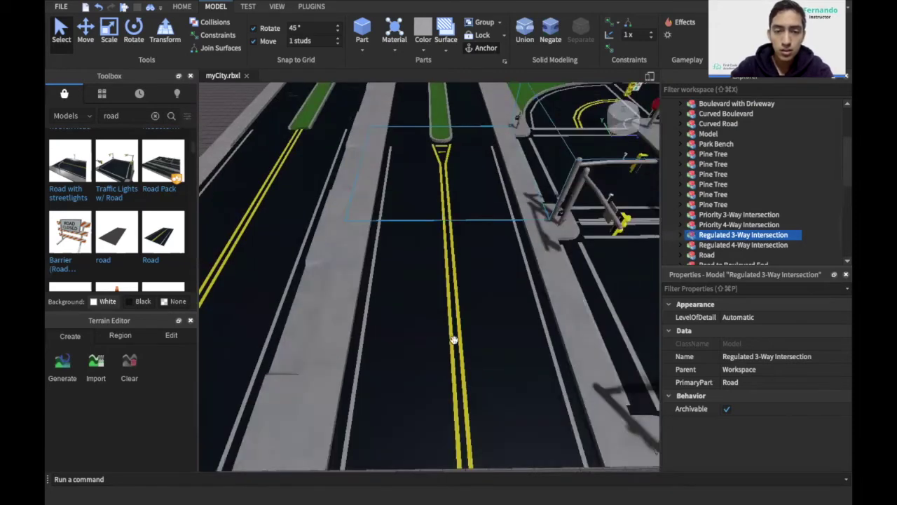
pyautogui.press('e')
pyautogui.click(303, 344)
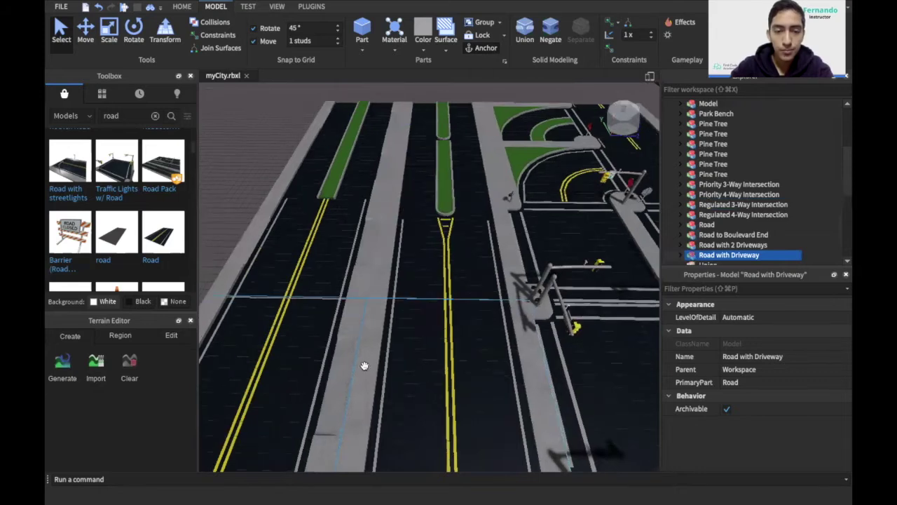
# Examine the lowered curb in the sidewalk of the Road with Driveway tile up close.
pyautogui.scroll(2, 365, 365)
pyautogui.moveTo(365, 366); pyautogui.dragTo(381, 252, button='right')
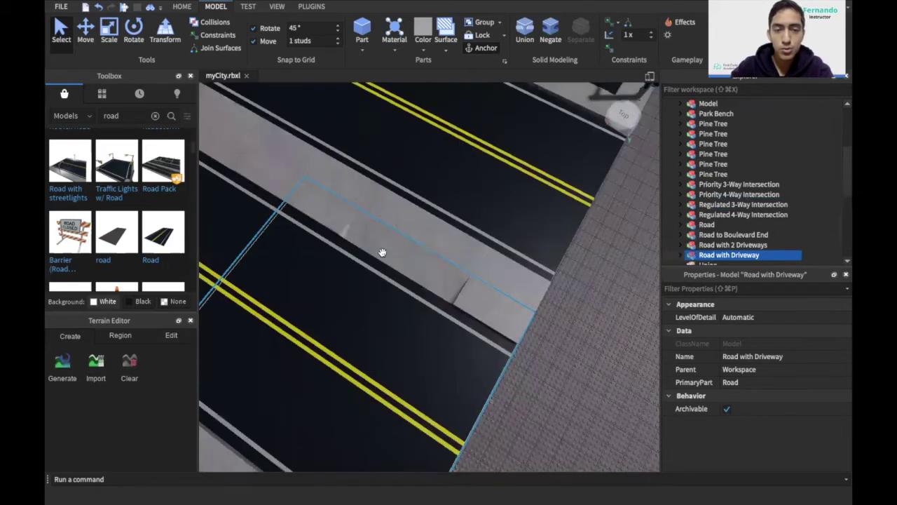
pyautogui.moveTo(465, 227); pyautogui.dragTo(451, 260, button='right')
pyautogui.scroll(1, 451, 259)
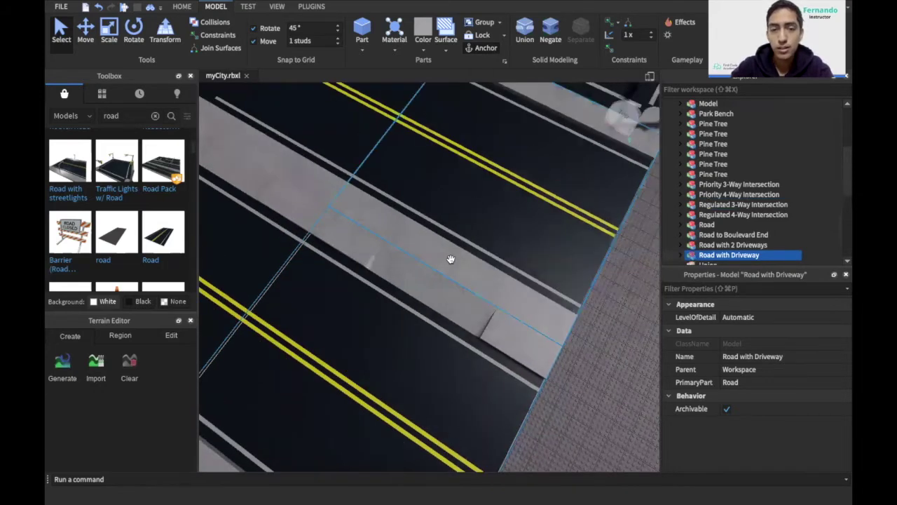
pyautogui.scroll(2, 453, 256)
pyautogui.moveTo(453, 256); pyautogui.dragTo(412, 239, button='right')
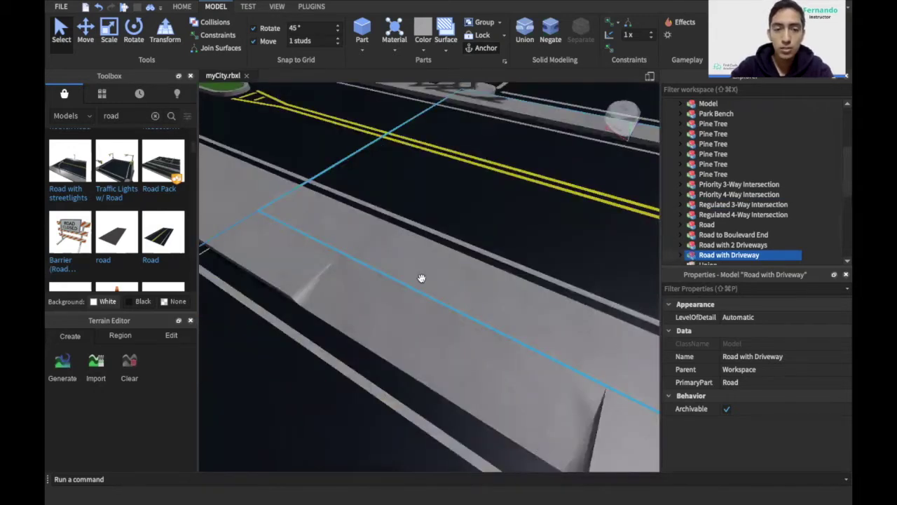
pyautogui.scroll(-2, 442, 259)
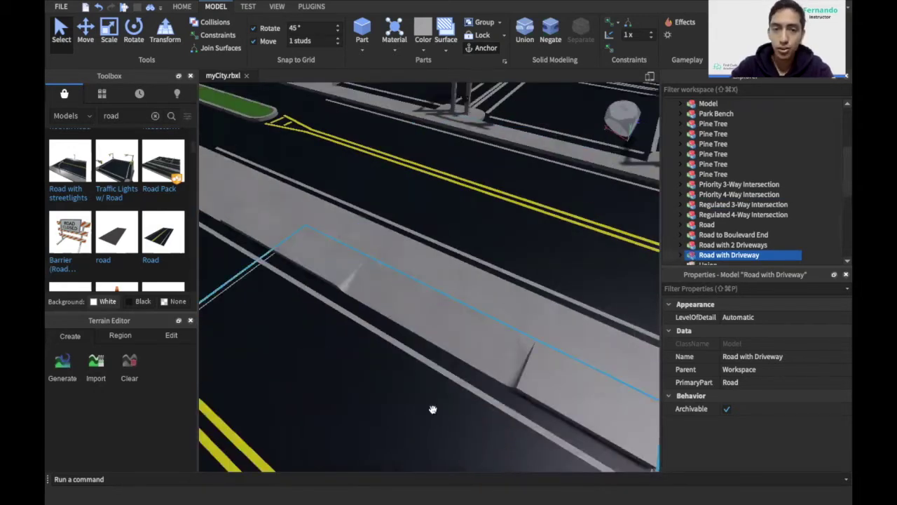
# Select the Regulated 4-Way Intersection and examine its traffic lights and corner sidewalks from street level.
pyautogui.moveTo(432, 408); pyautogui.dragTo(433, 409, button='right')
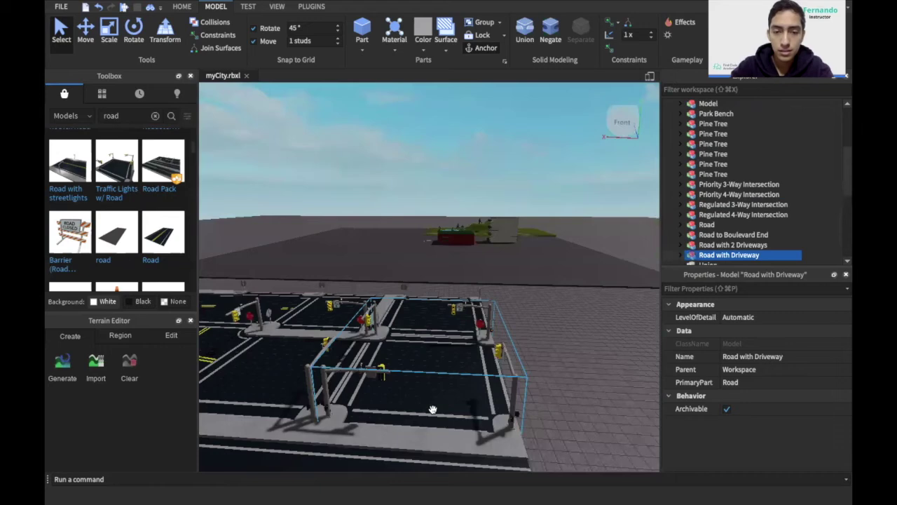
pyautogui.scroll(3, 433, 409)
pyautogui.scroll(3, 433, 409)
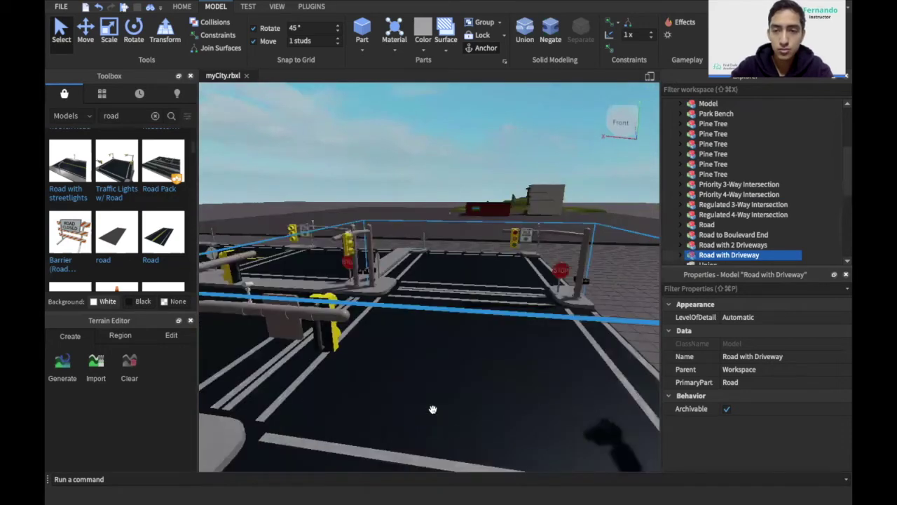
pyautogui.click(708, 216)
pyautogui.press('a')
pyautogui.press('a')
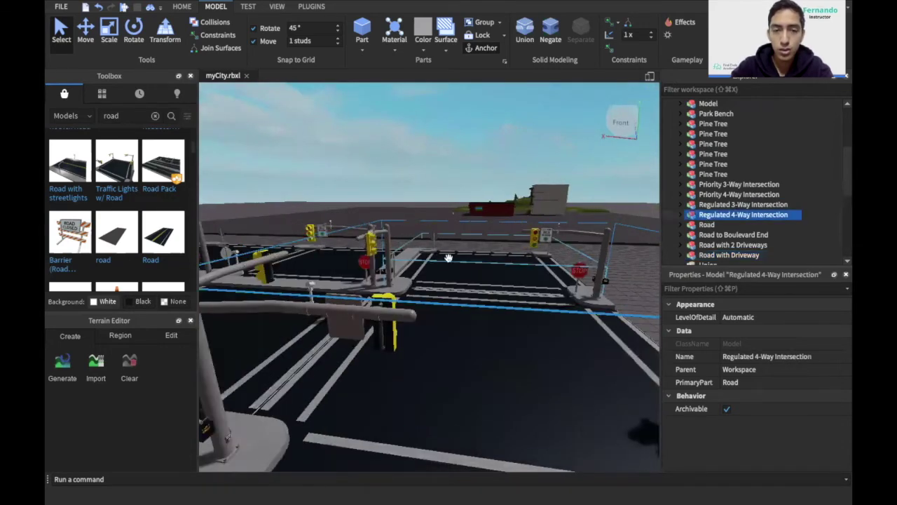
pyautogui.moveTo(493, 355)
pyautogui.mouseDown(button='right')
pyautogui.moveTo(500, 366)
pyautogui.moveTo(493, 365)
pyautogui.mouseUp(button='right')
pyautogui.moveTo(412, 338); pyautogui.dragTo(412, 338, button='right')
pyautogui.click(412, 338)
# Compare the 4-Way Stop, 3-Way Stop and Priority 4-Way Intersection tiles by selecting them in turn.
pyautogui.click(455, 407)
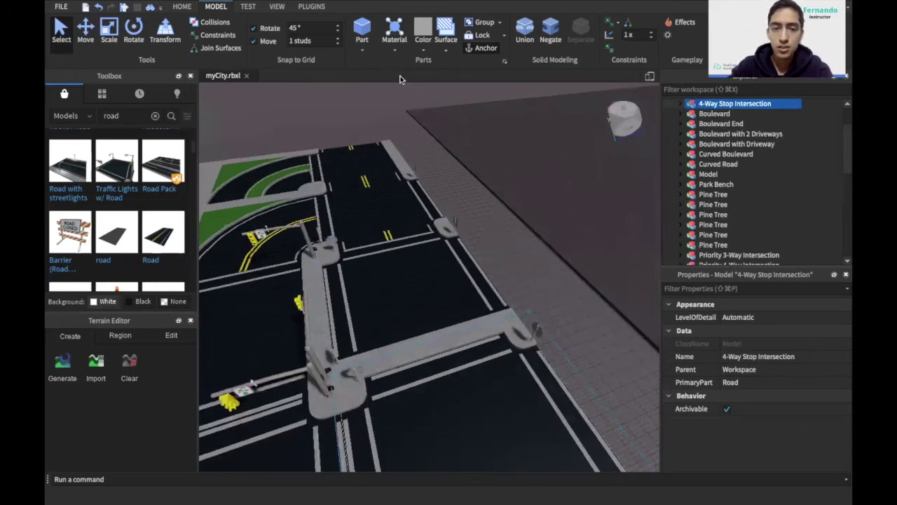
pyautogui.click(361, 306)
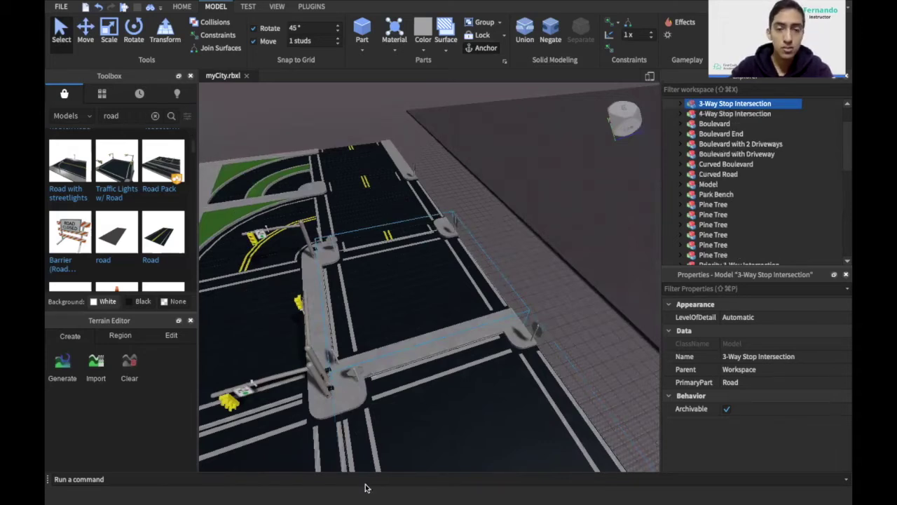
pyautogui.click(377, 203)
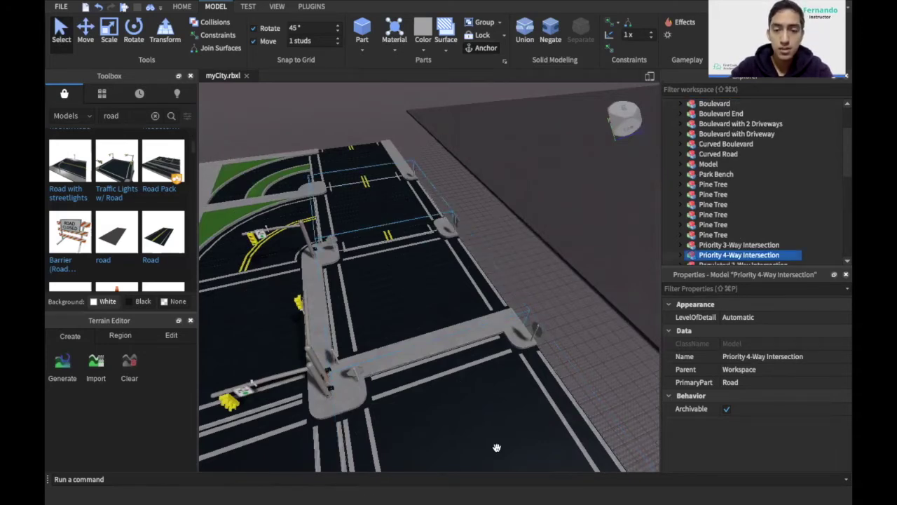
pyautogui.click(461, 340)
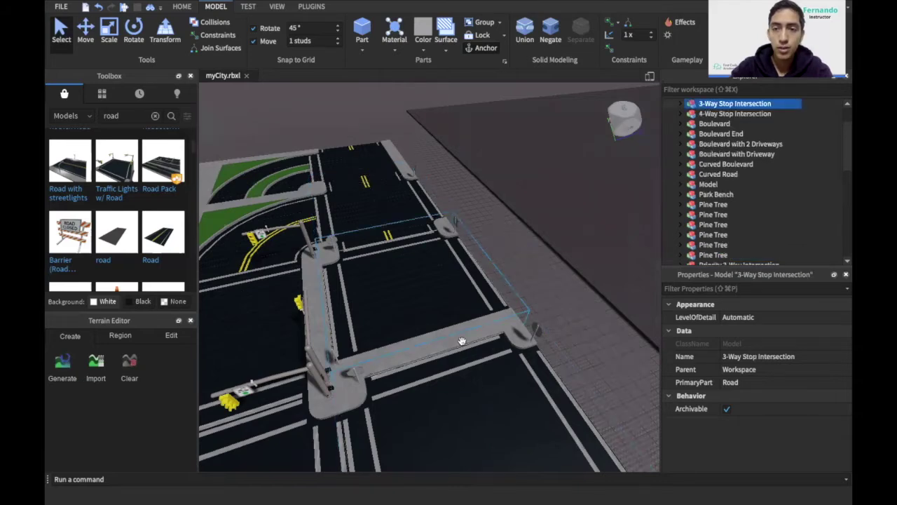
pyautogui.click(368, 232)
pyautogui.click(369, 232)
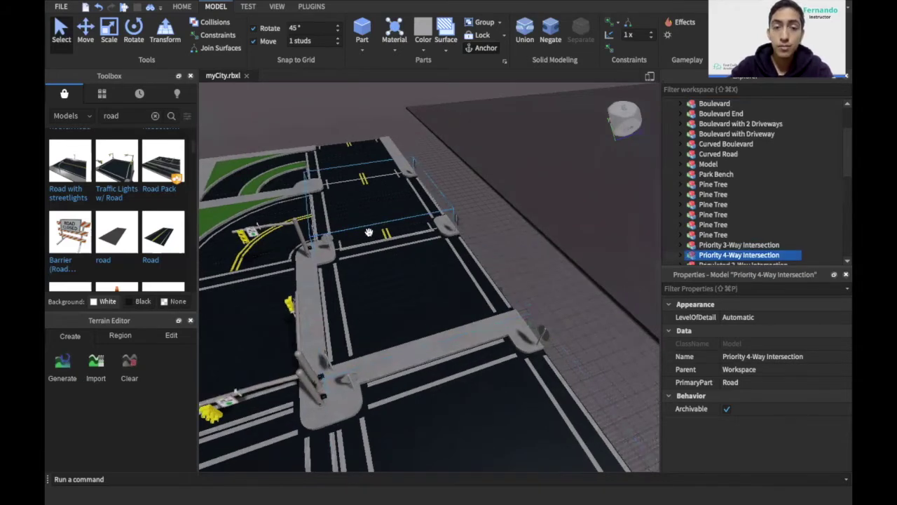
# Examine the road markings and corners of the Priority 4-Way Intersection up close and from above.
pyautogui.moveTo(369, 232); pyautogui.dragTo(368, 232, button='right')
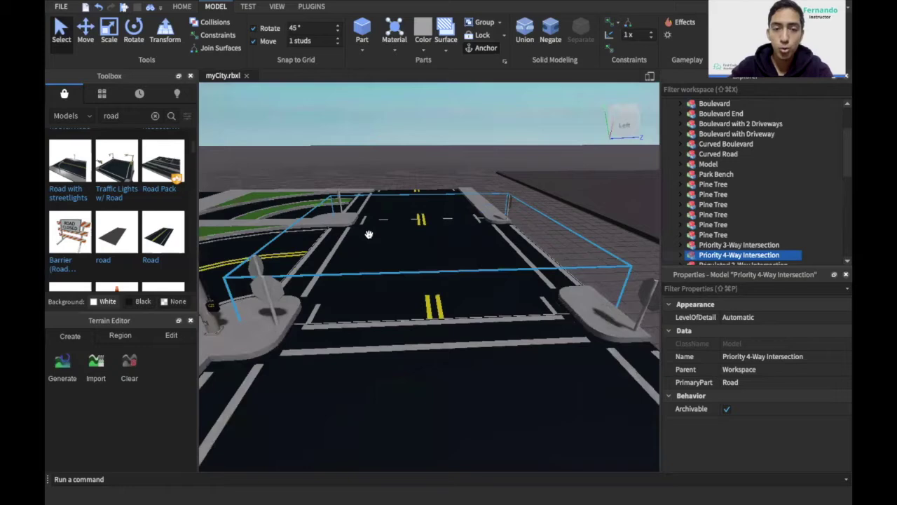
pyautogui.scroll(5, 369, 232)
pyautogui.scroll(-3, 402, 260)
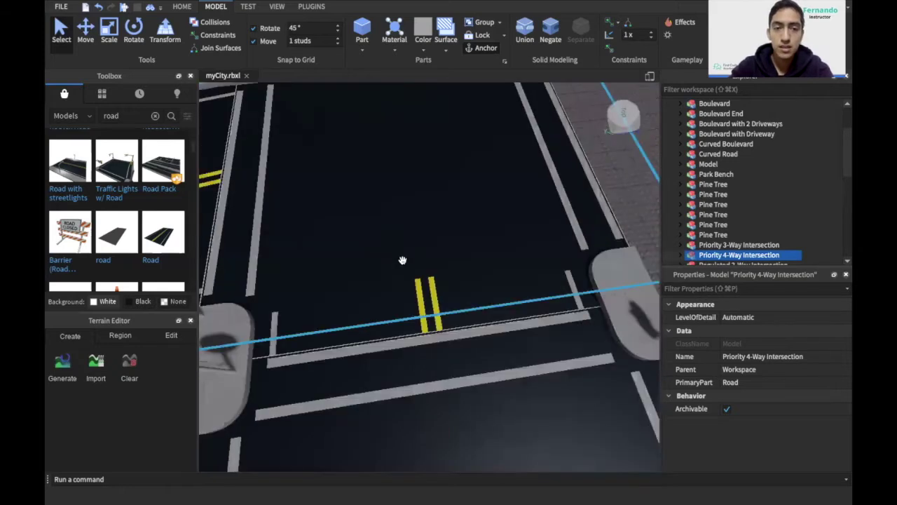
pyautogui.moveTo(402, 260); pyautogui.dragTo(427, 263, button='right')
pyautogui.scroll(-3, 402, 260)
pyautogui.scroll(-1, 540, 306)
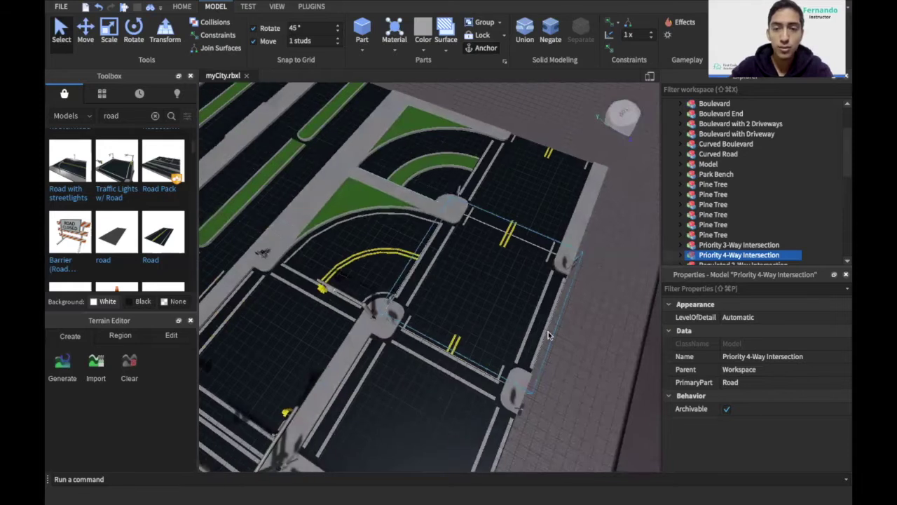
# Select the Priority 3-Way Intersection and survey the whole set of road tiles from several angles.
pyautogui.click(583, 186)
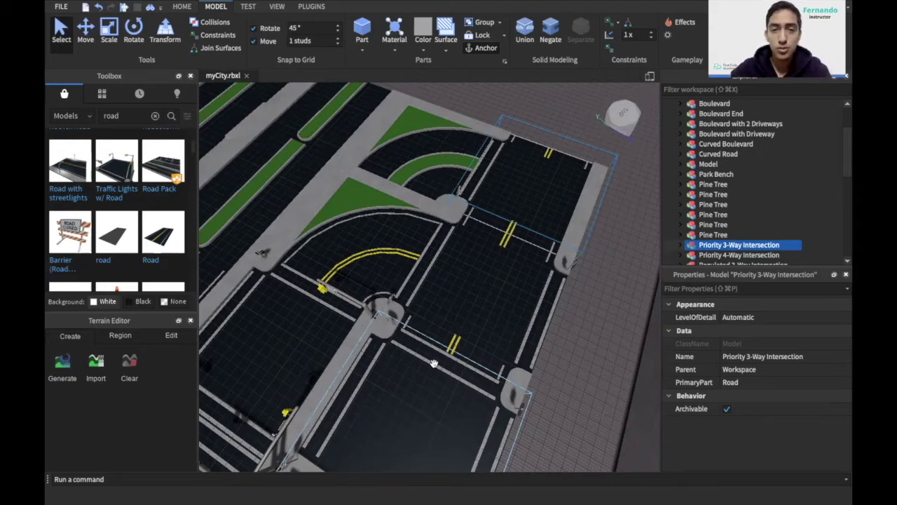
pyautogui.scroll(5, 560, 347)
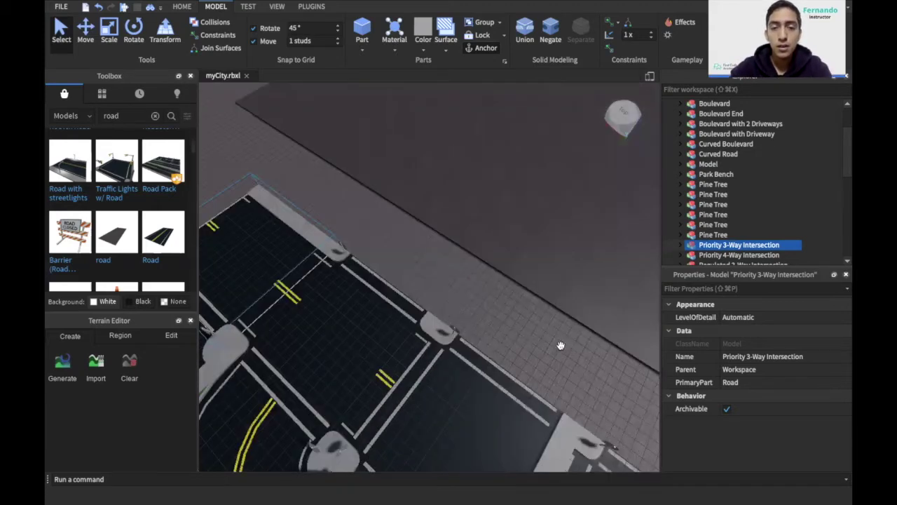
pyautogui.scroll(-6, 560, 345)
pyautogui.scroll(3, 560, 345)
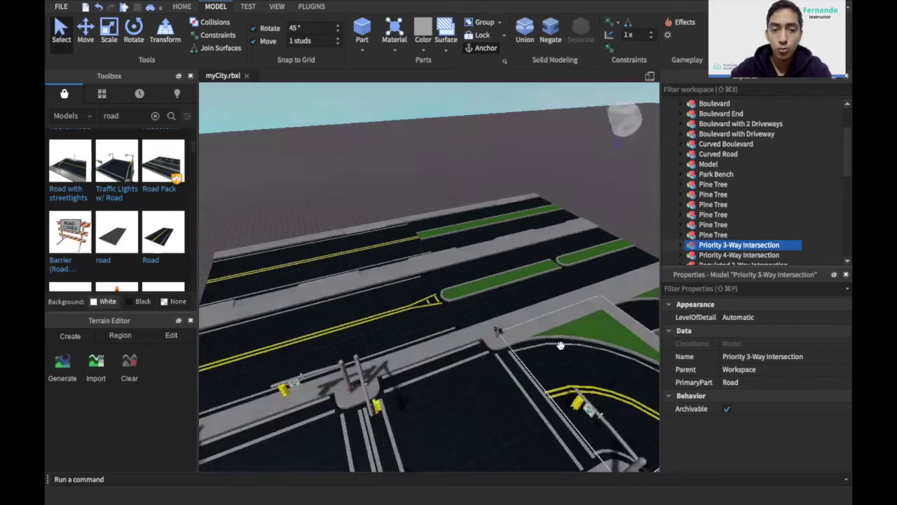
pyautogui.scroll(-5, 560, 345)
pyautogui.scroll(5, 560, 347)
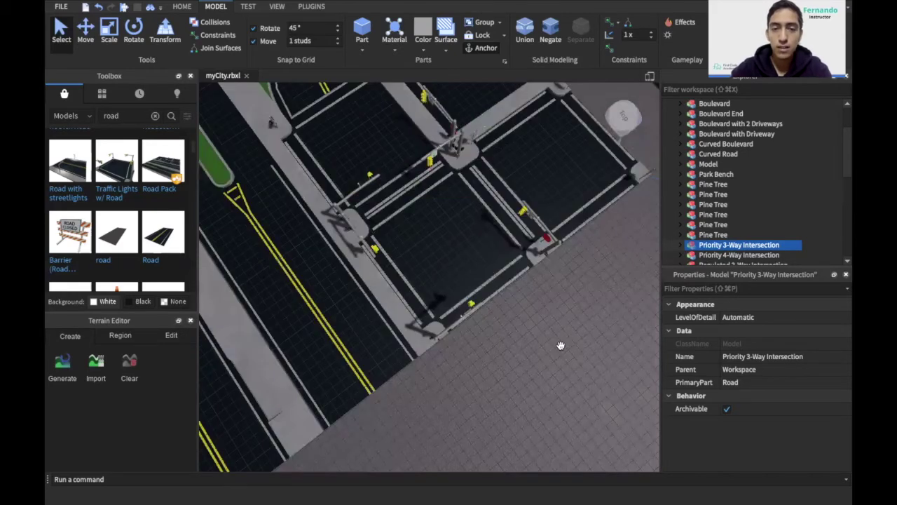
# Return to the straight roads and select the end tile with the driveway again.
pyautogui.moveTo(560, 348); pyautogui.dragTo(559, 346, button='right')
pyautogui.scroll(5, 559, 345)
pyautogui.click(393, 290)
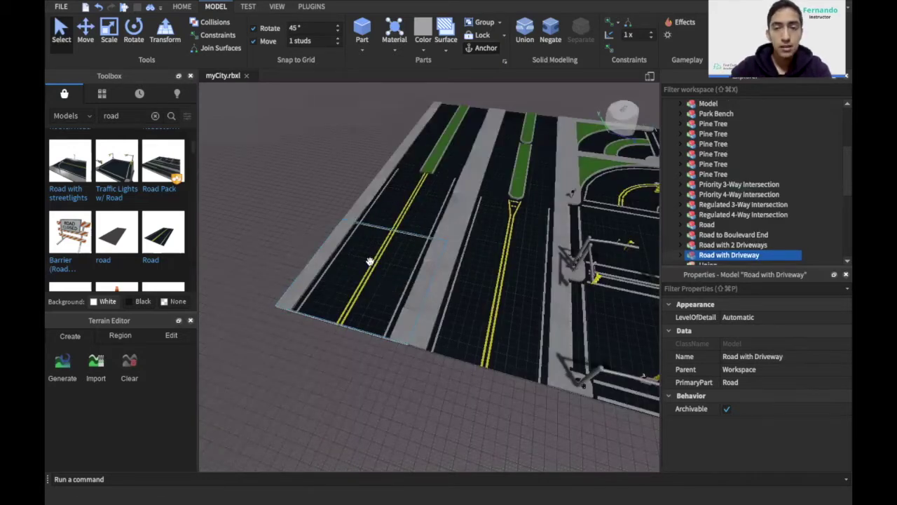
# Duplicate the Road with Driveway tile and move the copy off the set onto the open city baseplate.
pyautogui.rightClick(713, 255)
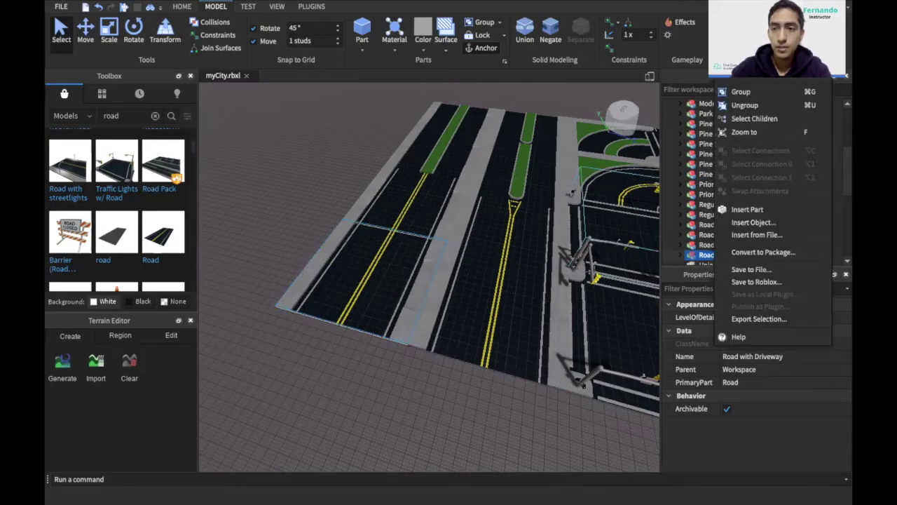
pyautogui.click(748, 47)
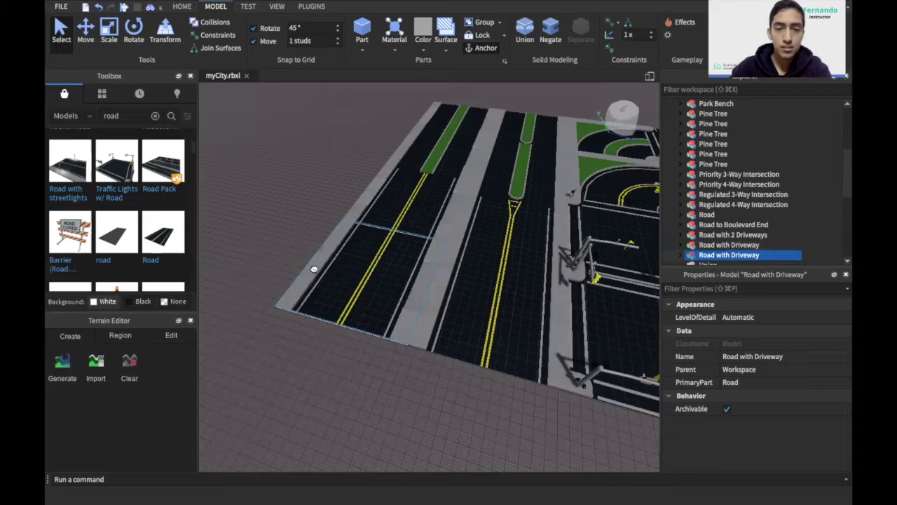
pyautogui.moveTo(342, 376); pyautogui.dragTo(353, 384)
pyautogui.moveTo(353, 384); pyautogui.dragTo(353, 383, button='right')
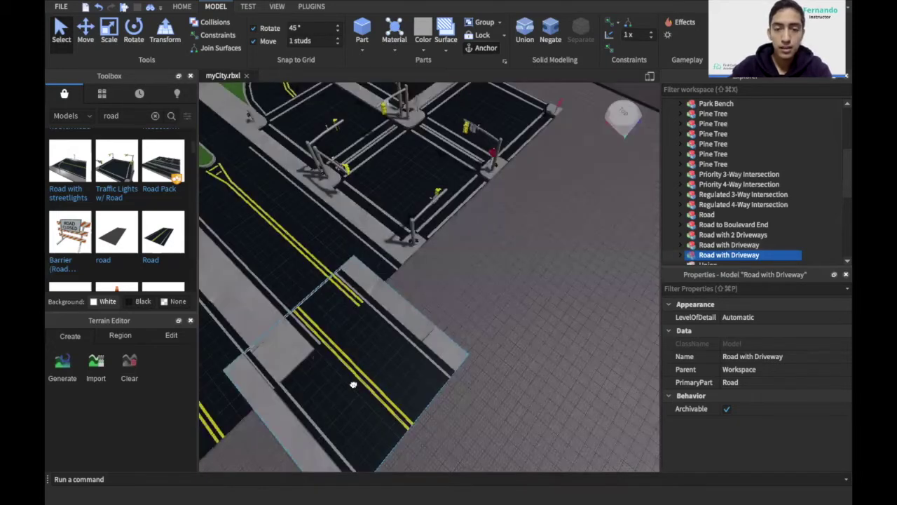
pyautogui.moveTo(353, 383); pyautogui.dragTo(618, 207)
pyautogui.moveTo(619, 211); pyautogui.dragTo(619, 211, button='right')
pyautogui.scroll(2, 619, 211)
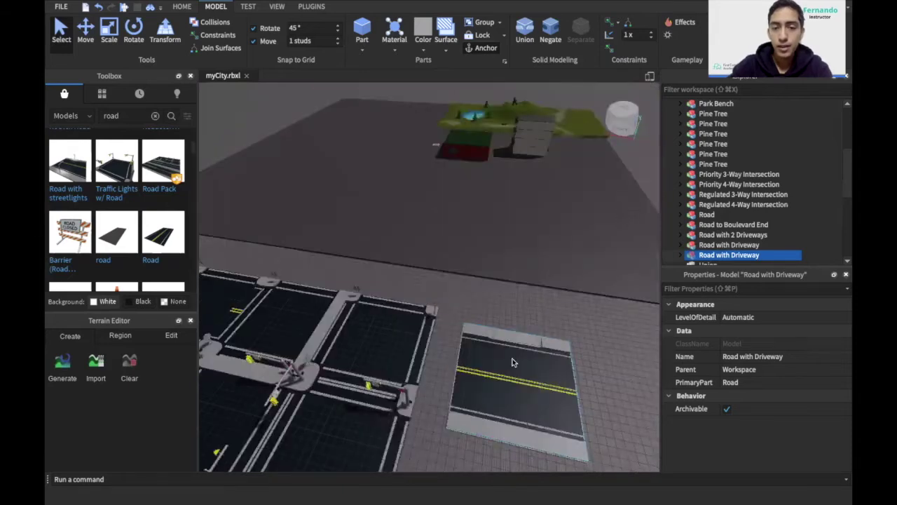
pyautogui.moveTo(502, 422); pyautogui.dragTo(503, 343, button='right')
pyautogui.moveTo(480, 257); pyautogui.dragTo(482, 262)
pyautogui.moveTo(514, 397); pyautogui.dragTo(514, 397, button='right')
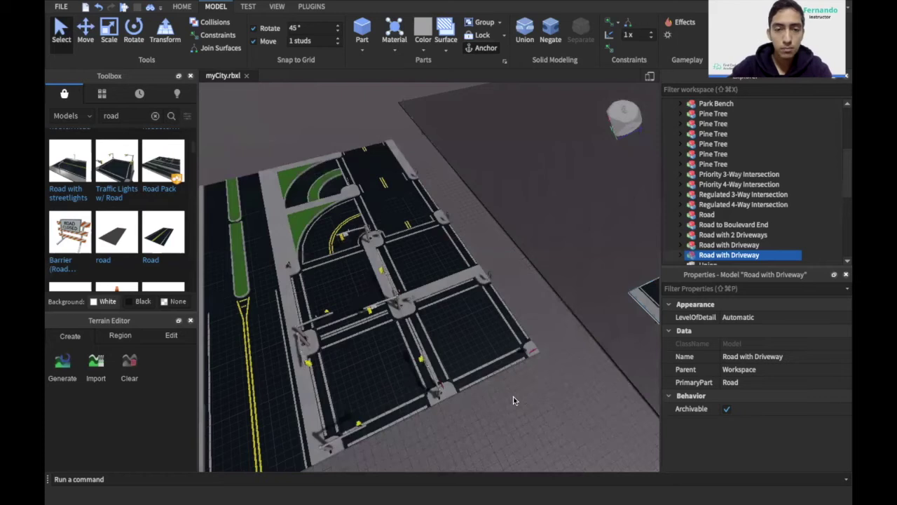
# Duplicate the Curved Road tile and place the copy flush against the end of the copied Road with Driveway.
pyautogui.moveTo(272, 213); pyautogui.dragTo(271, 209, button='right')
pyautogui.click(270, 207)
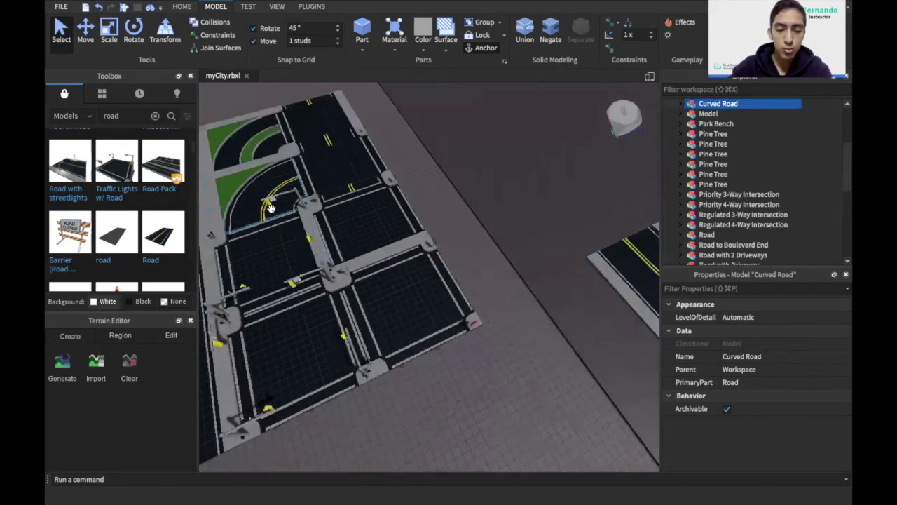
pyautogui.press('super+d')
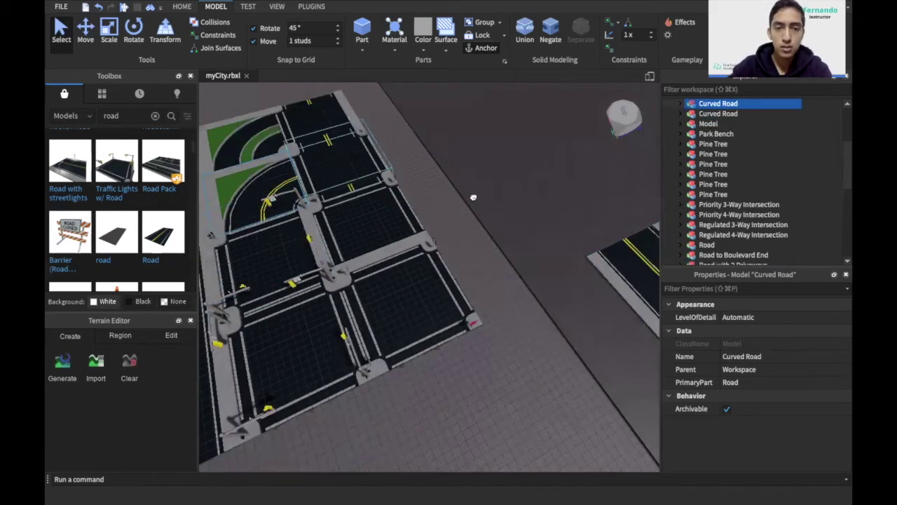
pyautogui.moveTo(611, 188); pyautogui.dragTo(602, 200)
pyautogui.press('d')
pyautogui.scroll(3, 601, 200)
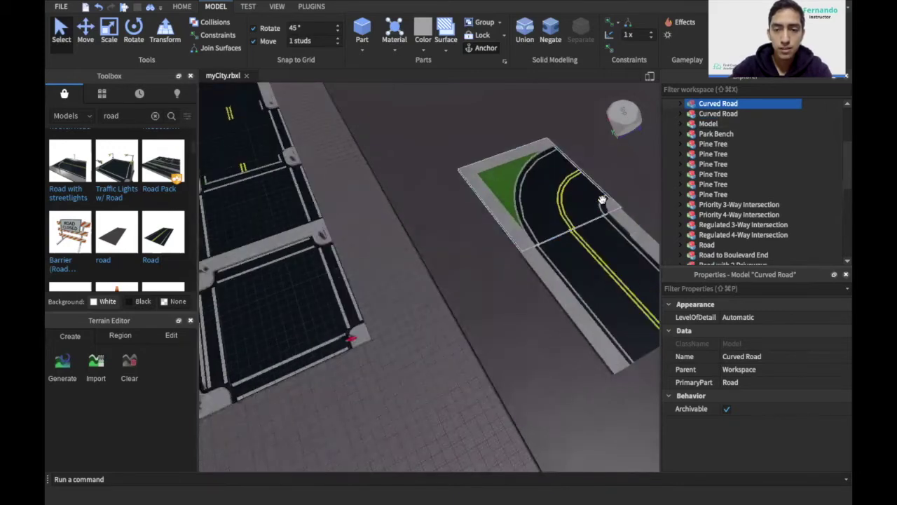
pyautogui.scroll(3, 500, 197)
pyautogui.scroll(3, 499, 197)
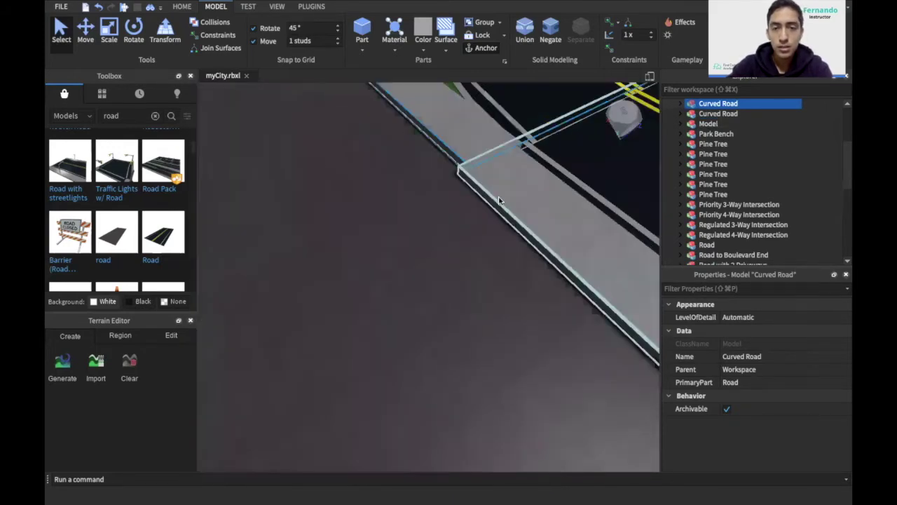
pyautogui.scroll(3, 499, 198)
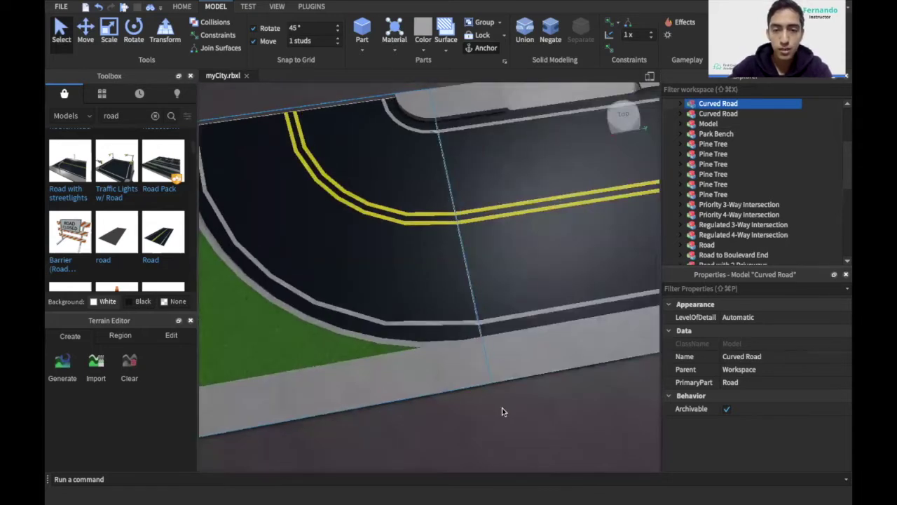
pyautogui.click(463, 387)
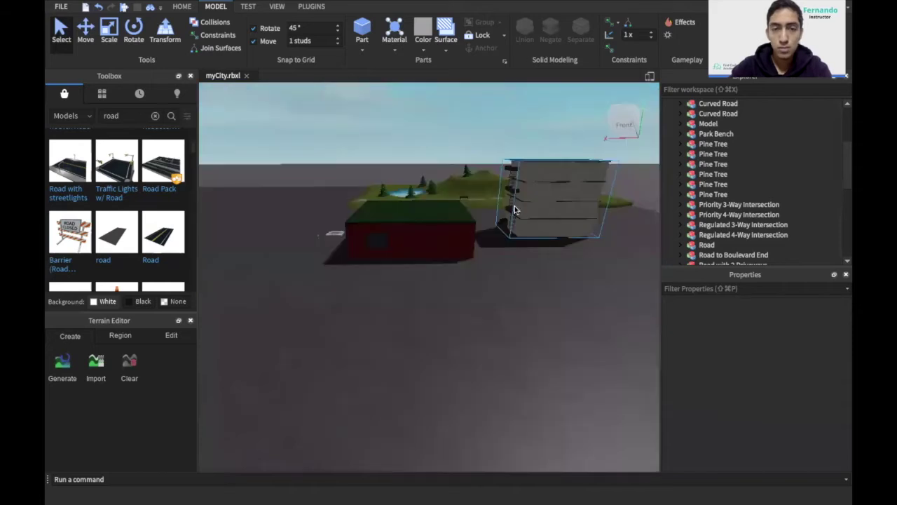
# Move the copied Road with Driveway into the gap between the park and the apartment building.
pyautogui.press('w')
pyautogui.press('w')
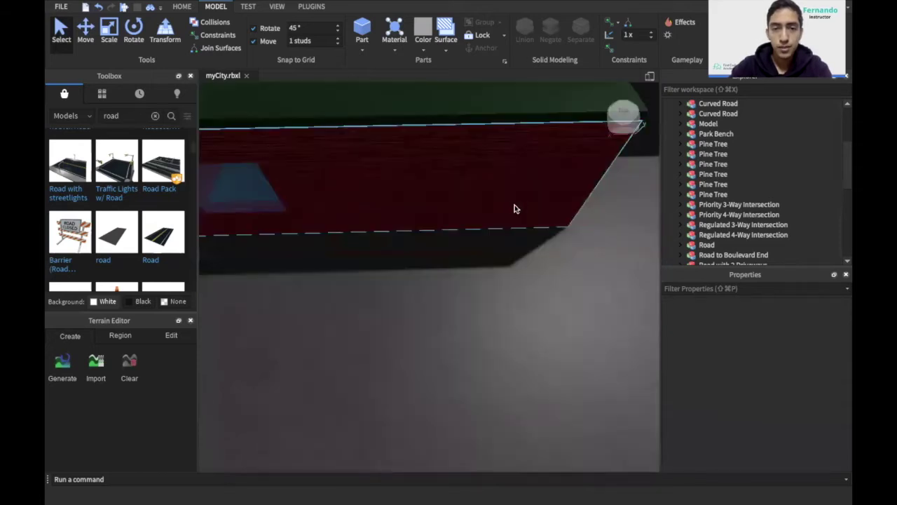
pyautogui.moveTo(515, 206); pyautogui.dragTo(518, 209, button='right')
pyautogui.press('s')
pyautogui.moveTo(327, 205); pyautogui.dragTo(264, 211)
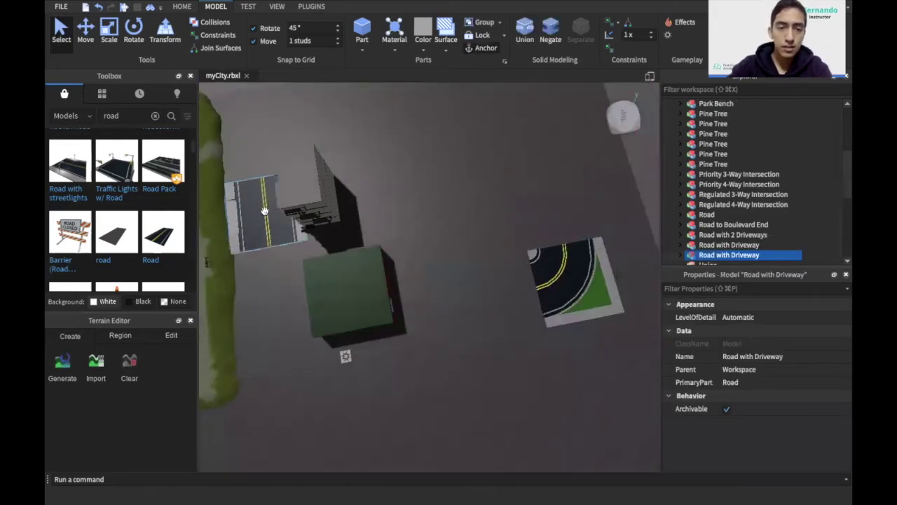
pyautogui.press('a')
pyautogui.press('a')
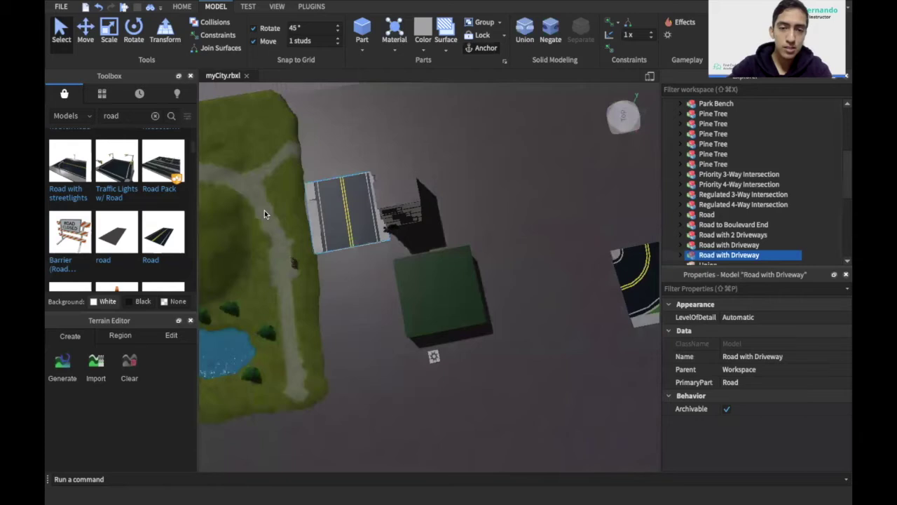
pyautogui.press('a')
pyautogui.press('a')
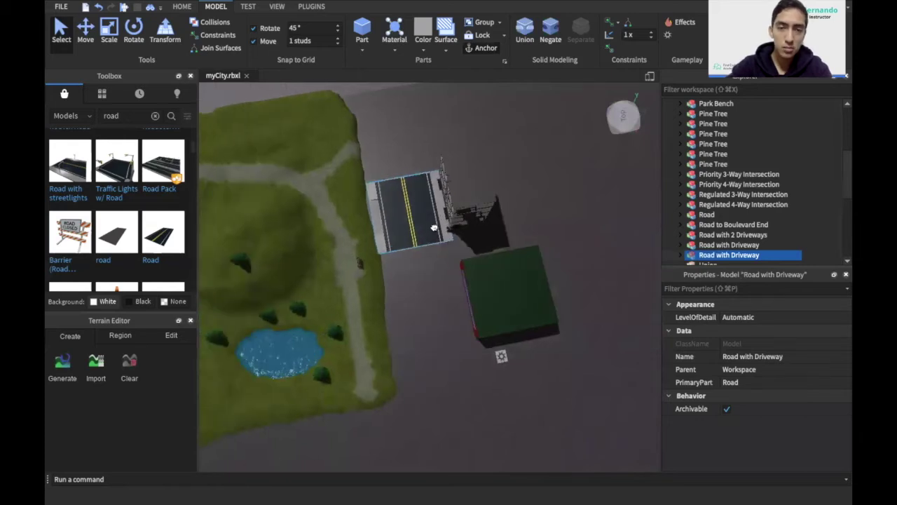
pyautogui.moveTo(434, 228); pyautogui.dragTo(435, 225)
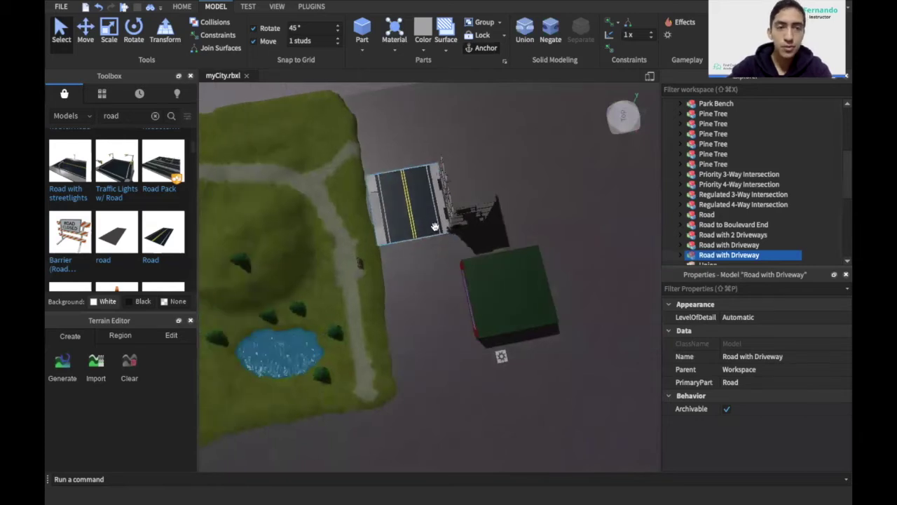
# Rotate the copied Road with Driveway 45° about its vertical axis beside the park.
pyautogui.click(133, 32)
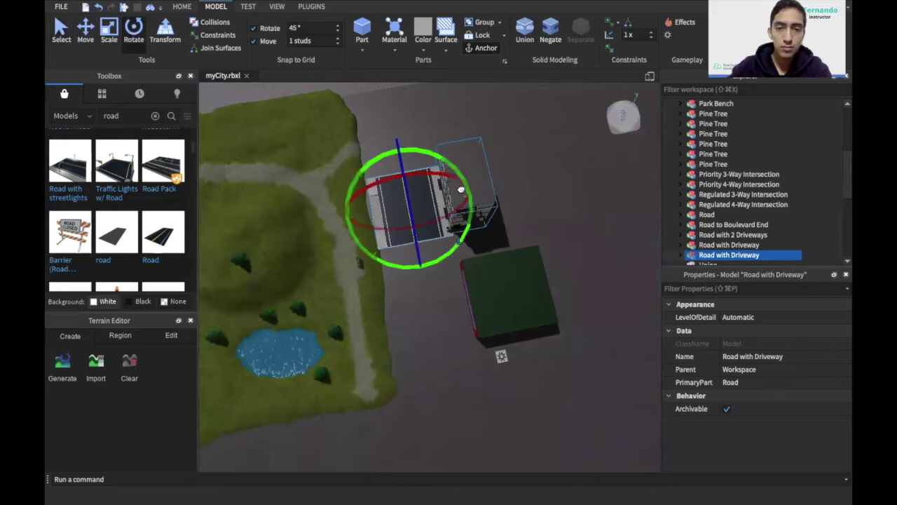
pyautogui.moveTo(465, 206); pyautogui.dragTo(442, 295)
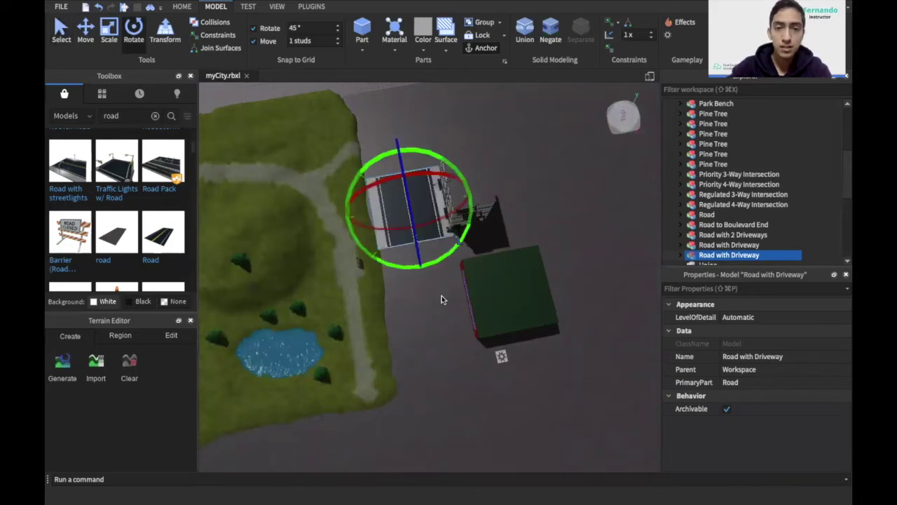
pyautogui.click(412, 232)
pyautogui.click(387, 271)
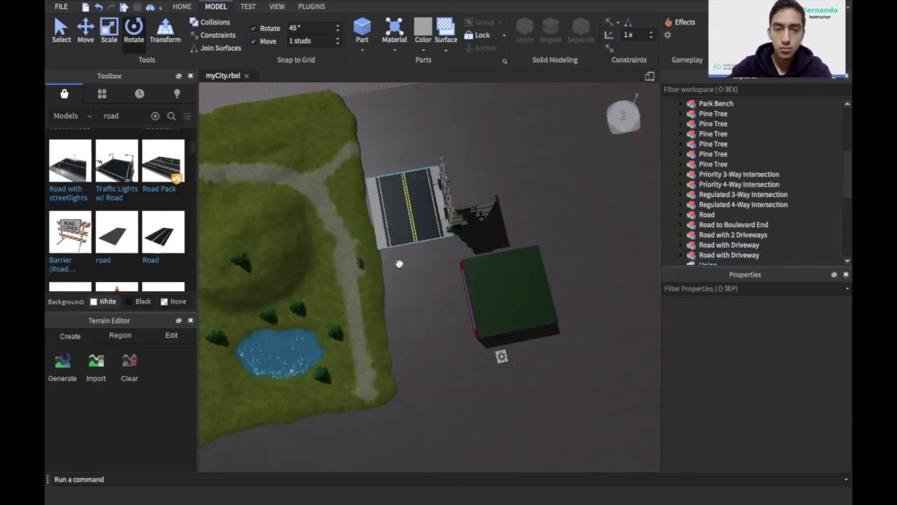
pyautogui.click(386, 261)
pyautogui.moveTo(354, 260); pyautogui.dragTo(341, 226)
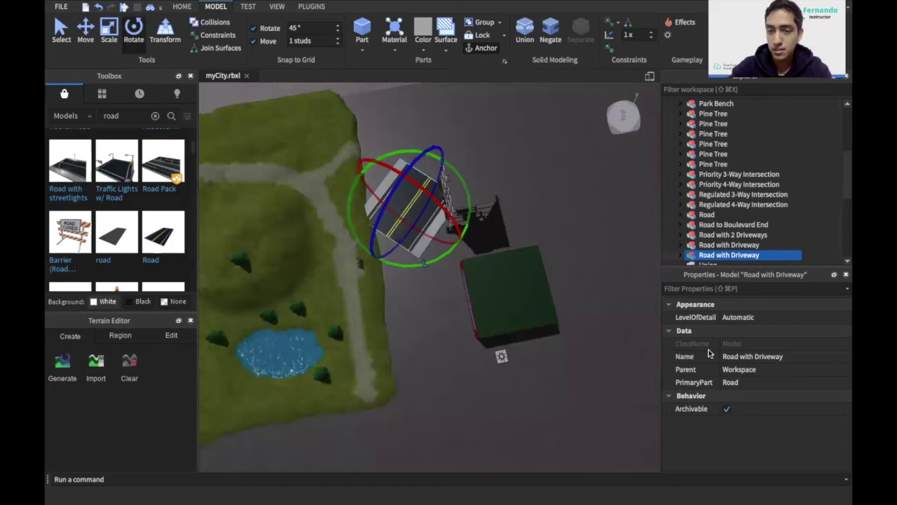
# Expand the rotated Road with Driveway model to view its parts, select its Driveway part, and reselect the whole model.
pyautogui.scroll(-1, 681, 241)
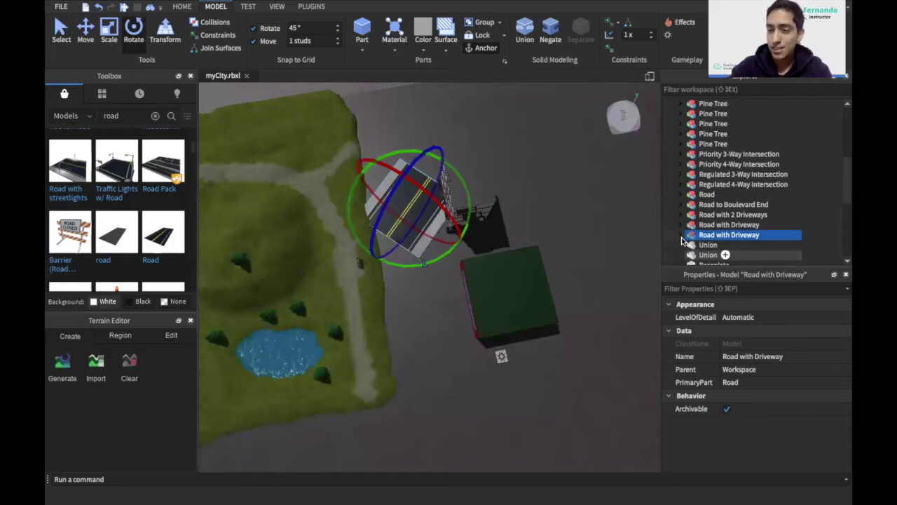
pyautogui.click(684, 236)
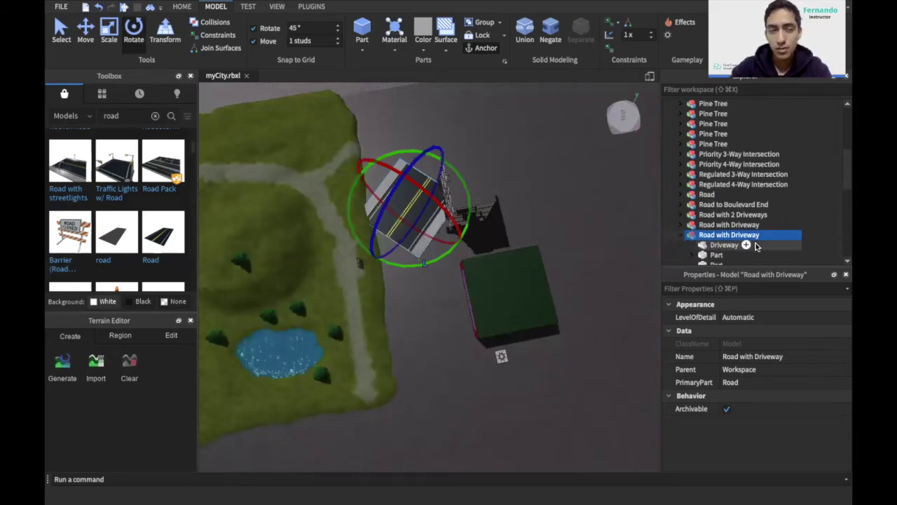
pyautogui.scroll(-2, 750, 224)
pyautogui.click(726, 183)
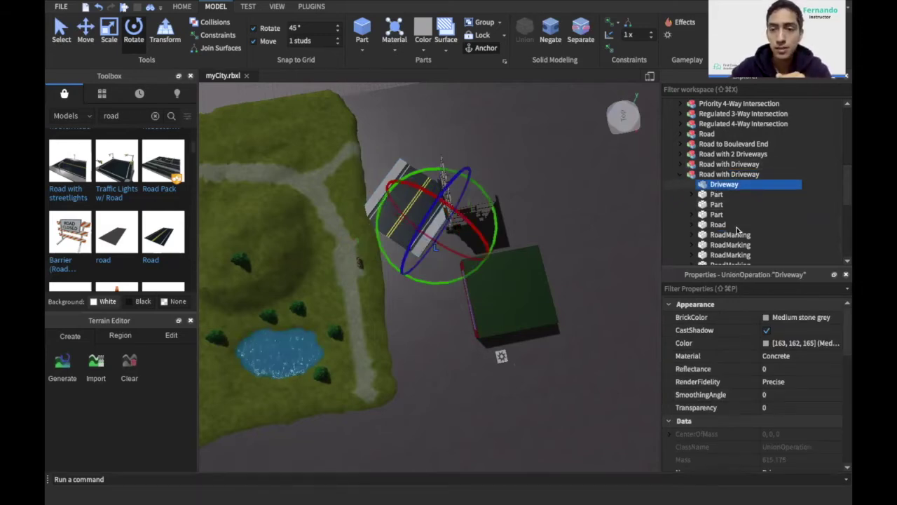
pyautogui.click(691, 176)
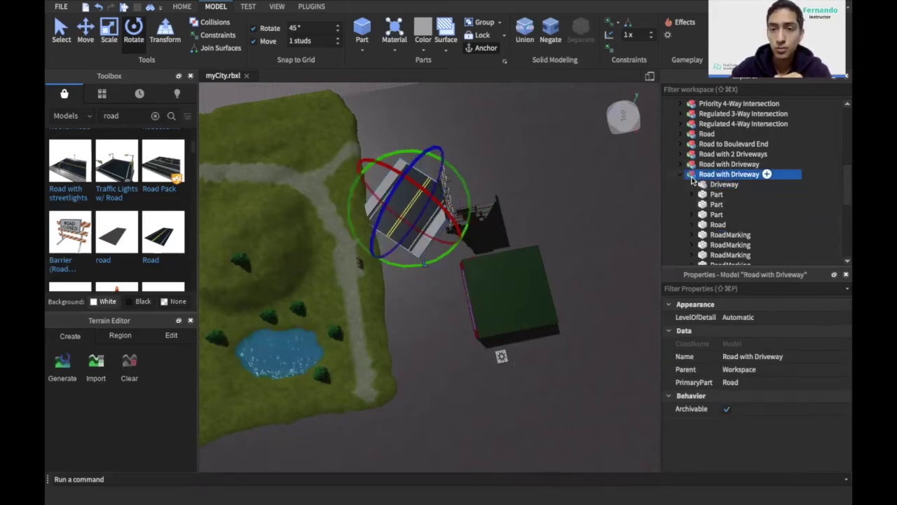
# Examine the Driveway and RoadMarking parts of the rotated road model by selecting them in turn.
pyautogui.click(64, 94)
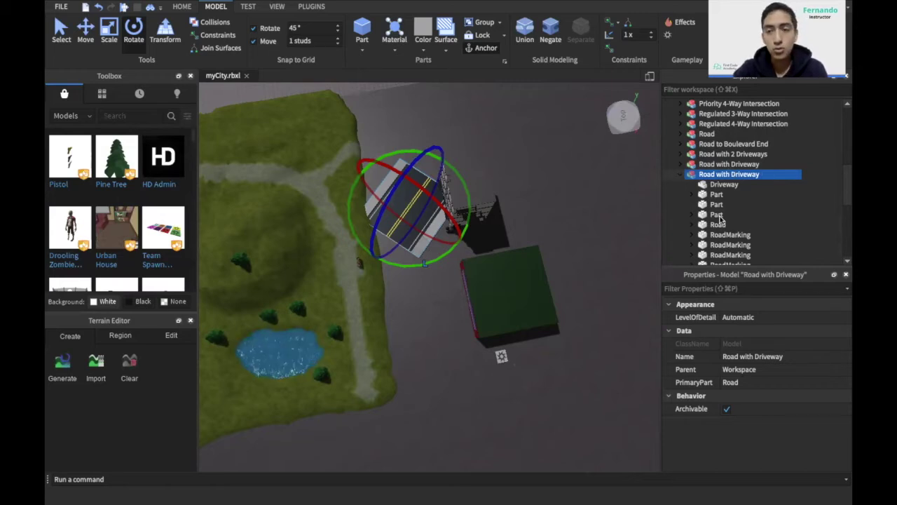
pyautogui.scroll(-1, 722, 218)
pyautogui.scroll(-1, 715, 164)
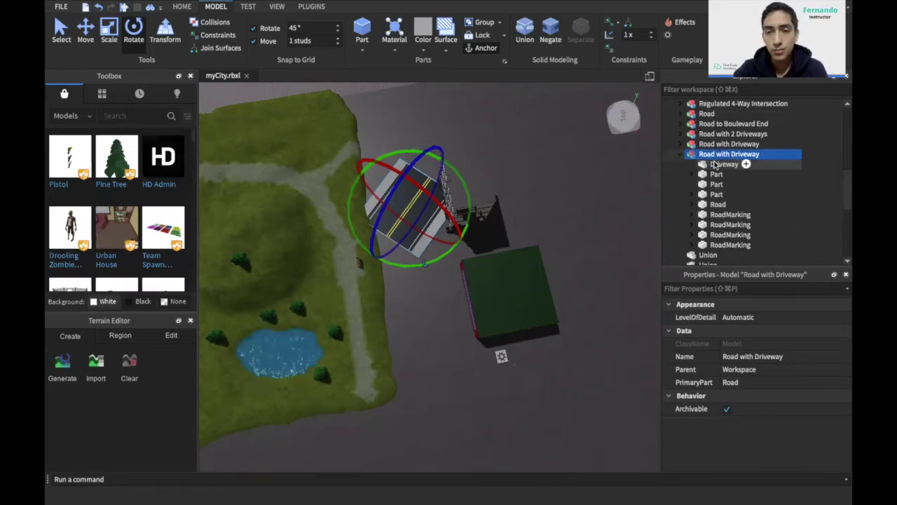
pyautogui.click(717, 164)
pyautogui.click(717, 225)
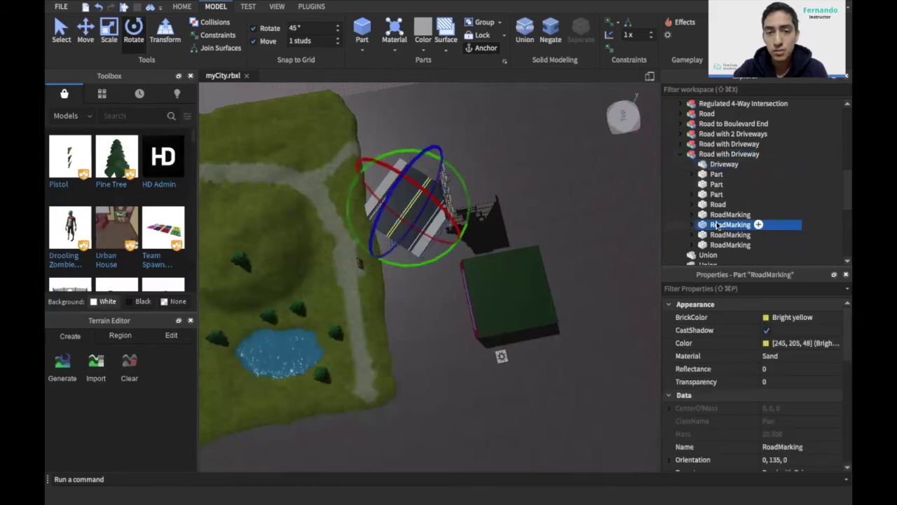
pyautogui.click(716, 236)
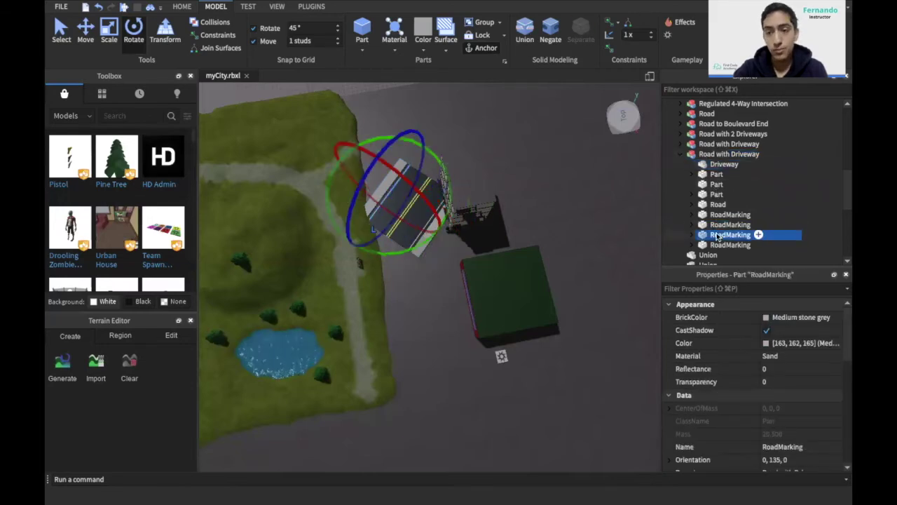
pyautogui.click(724, 225)
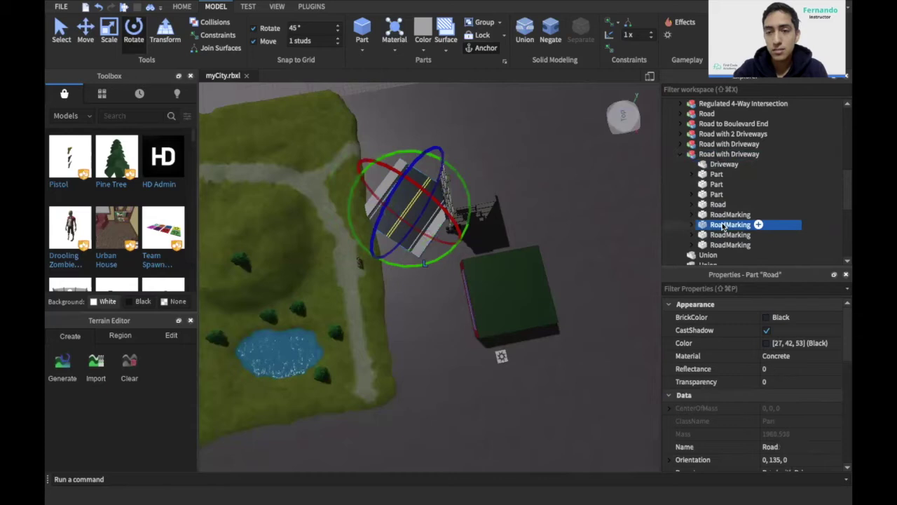
pyautogui.click(725, 215)
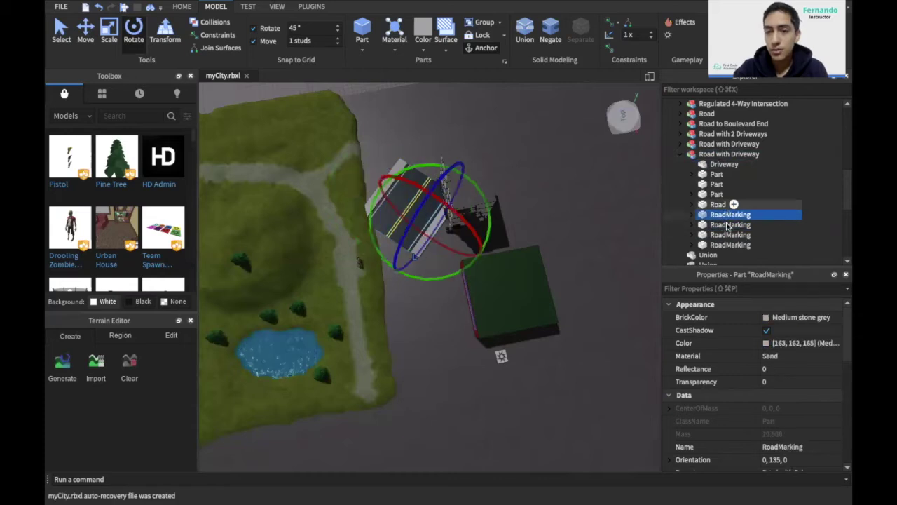
# Try recoloring the yellow center RoadMarking of the rotated road to Institutional white and undo it.
pyautogui.click(728, 225)
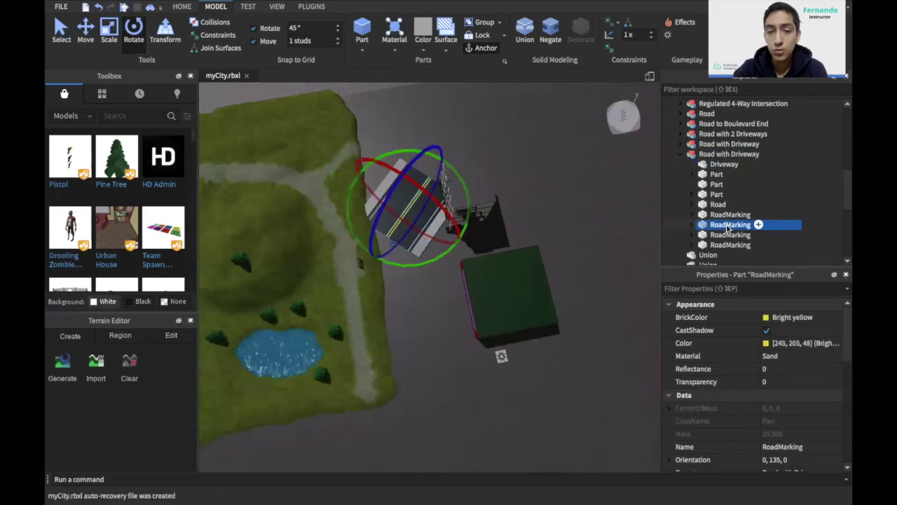
pyautogui.click(788, 318)
pyautogui.click(821, 291)
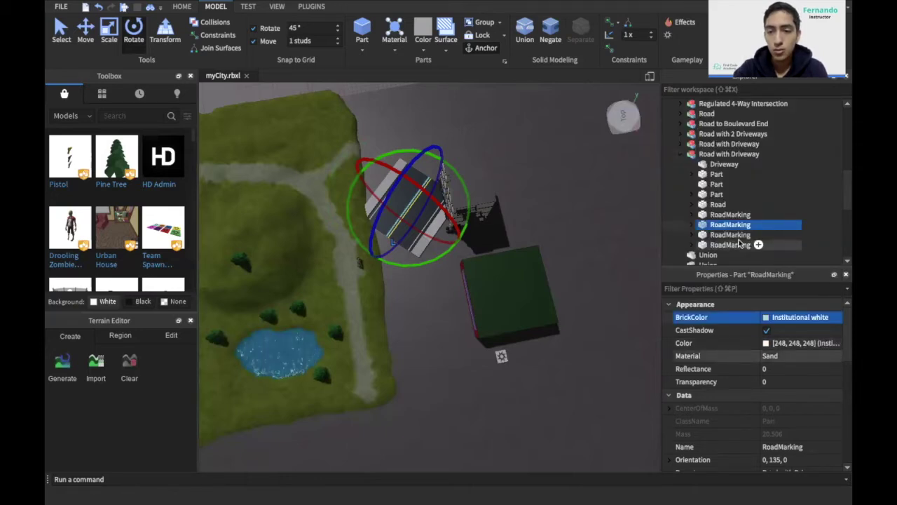
pyautogui.press('super+z')
pyautogui.click(783, 317)
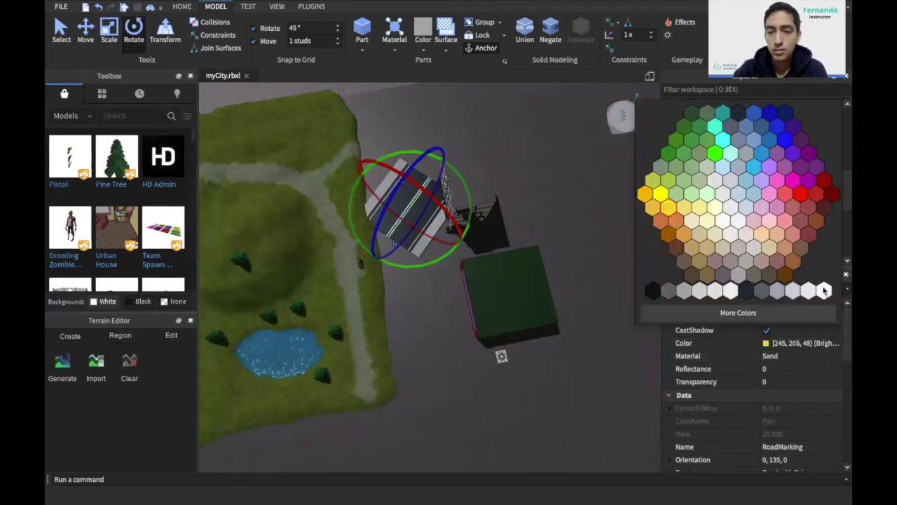
pyautogui.click(423, 315)
# Look over the city baseplate and the spread-out Road Pack tiles from above.
pyautogui.moveTo(423, 315)
pyautogui.mouseDown(button='right')
pyautogui.moveTo(423, 298)
pyautogui.moveTo(414, 304)
pyautogui.mouseUp(button='right')
pyautogui.scroll(2, 424, 316)
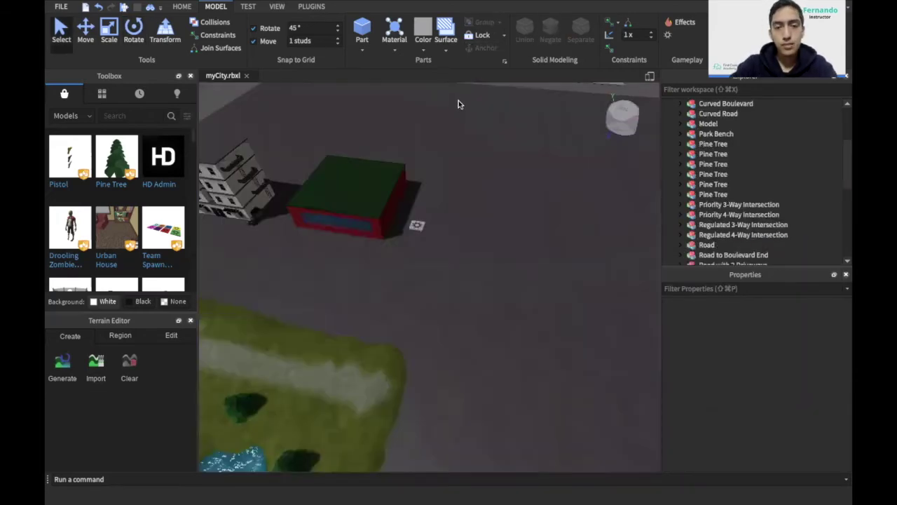
pyautogui.moveTo(458, 102)
pyautogui.mouseDown(button='right')
pyautogui.moveTo(465, 82)
pyautogui.moveTo(459, 112)
pyautogui.mouseUp(button='right')
pyautogui.press('w')
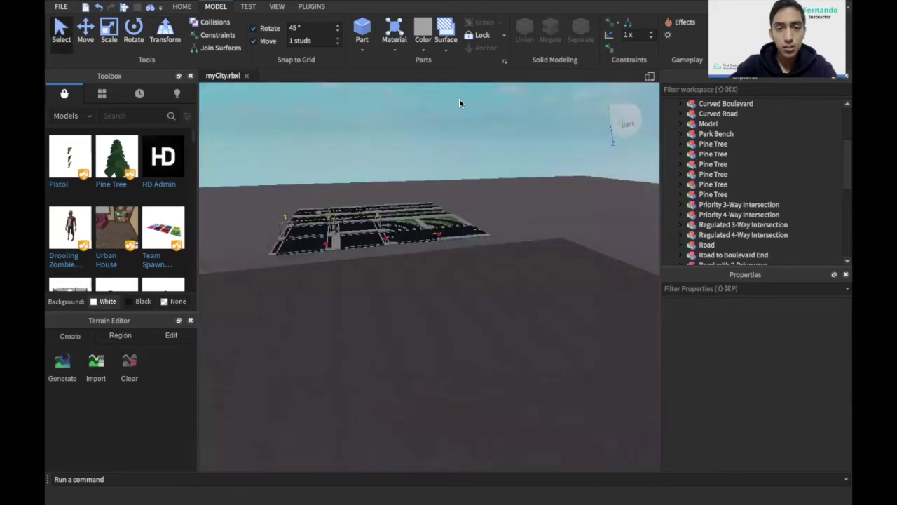
pyautogui.press('a')
pyautogui.press('w')
pyautogui.press('a')
pyautogui.moveTo(459, 100); pyautogui.dragTo(459, 140, button='right')
pyautogui.press('e')
pyautogui.moveTo(459, 100)
pyautogui.mouseDown(button='right')
pyautogui.moveTo(417, 100)
pyautogui.moveTo(459, 99)
pyautogui.mouseUp(button='right')
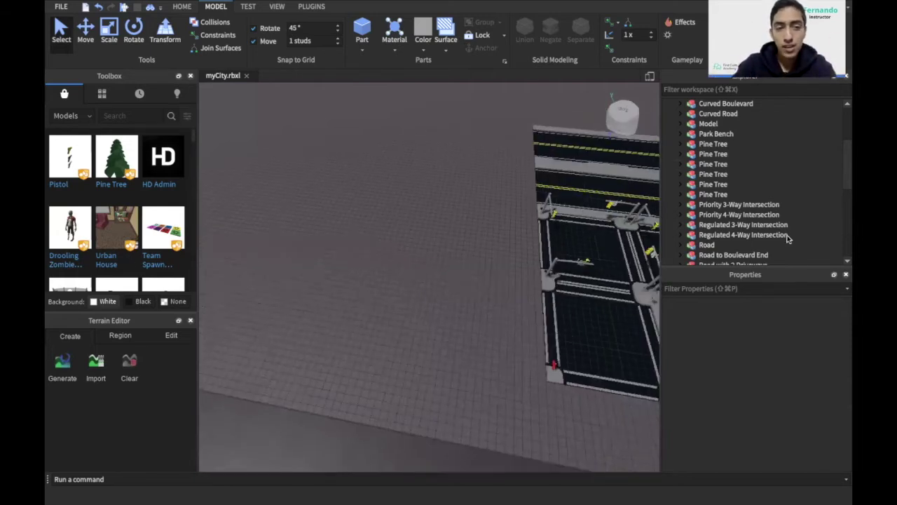
# Search the Toolbox models for "road".
pyautogui.click(147, 117)
pyautogui.write('road')
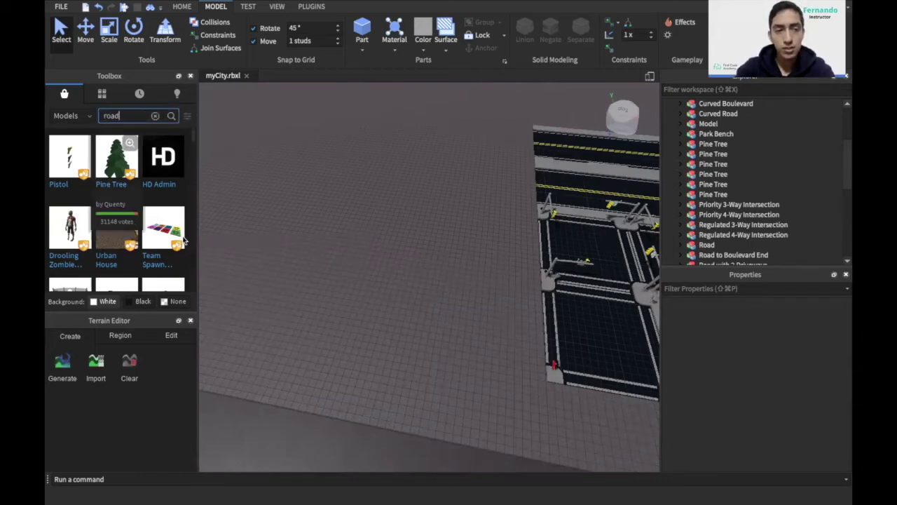
pyautogui.press('Return')
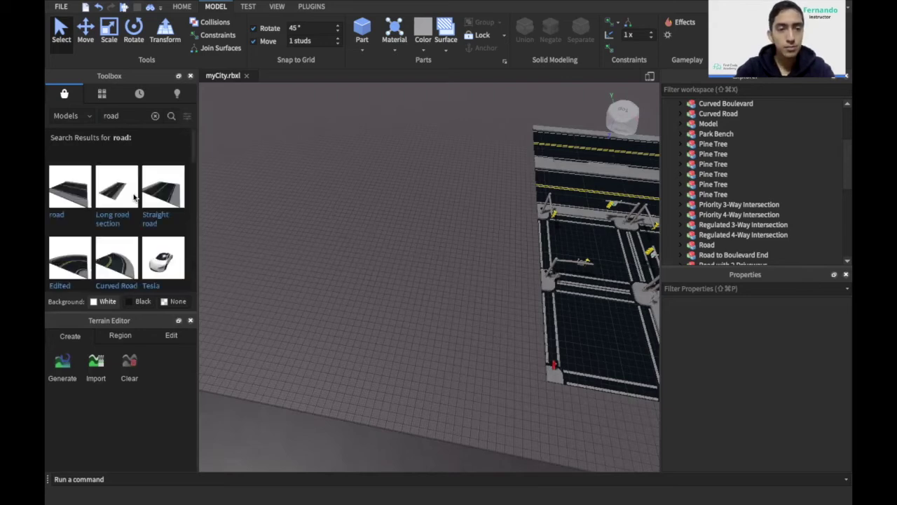
# Insert Crab's Road Pack v2 from the search results and move it clear of the existing road tiles.
pyautogui.scroll(-5, 134, 199)
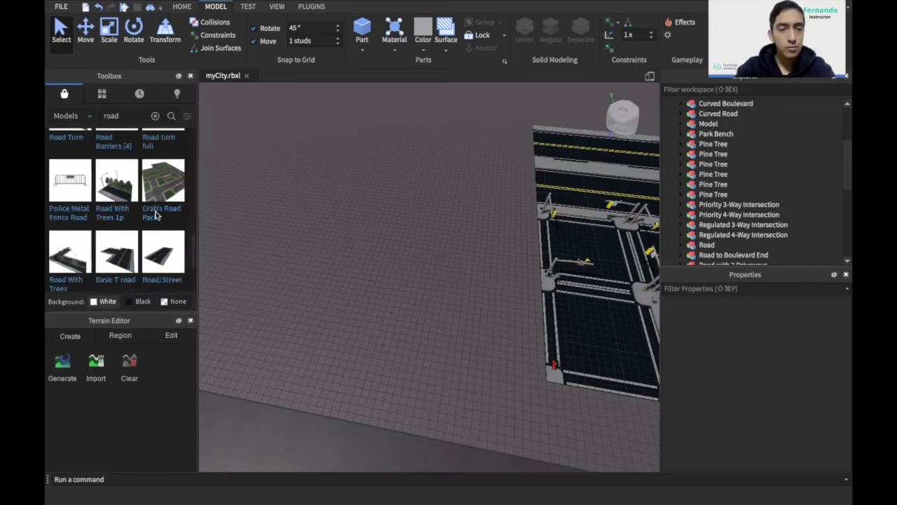
pyautogui.scroll(-2, 156, 215)
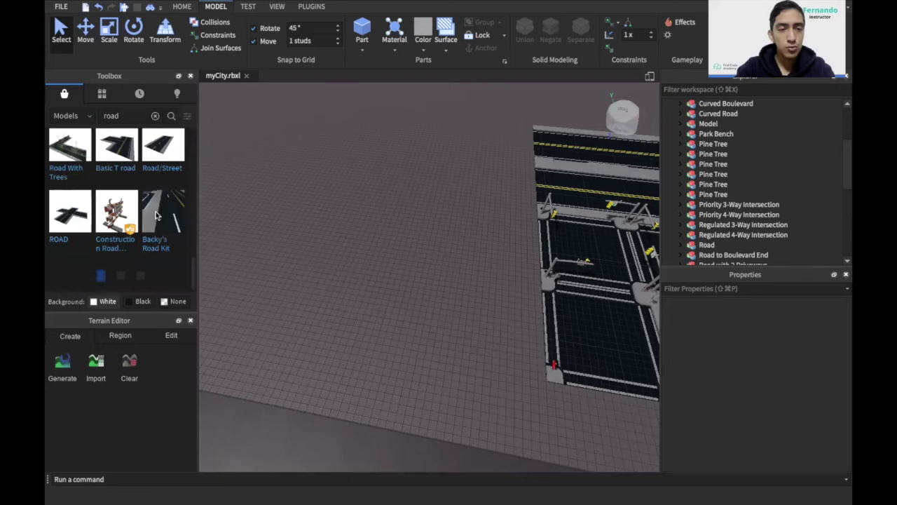
pyautogui.scroll(-3, 156, 215)
pyautogui.scroll(-4, 156, 215)
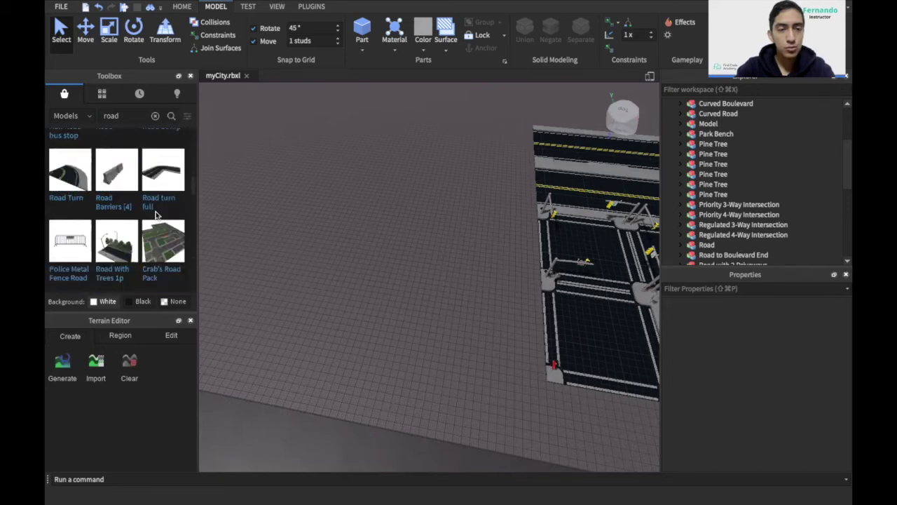
pyautogui.scroll(-4, 156, 215)
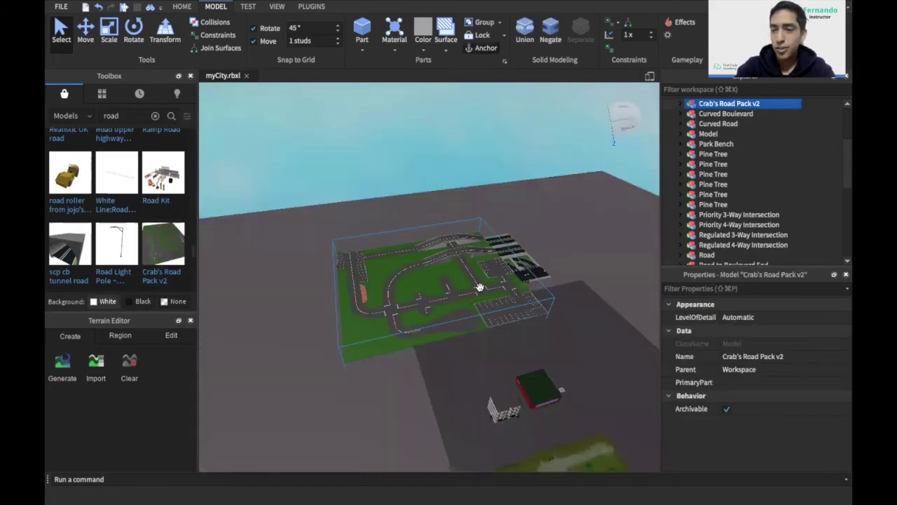
pyautogui.moveTo(406, 314); pyautogui.dragTo(350, 290)
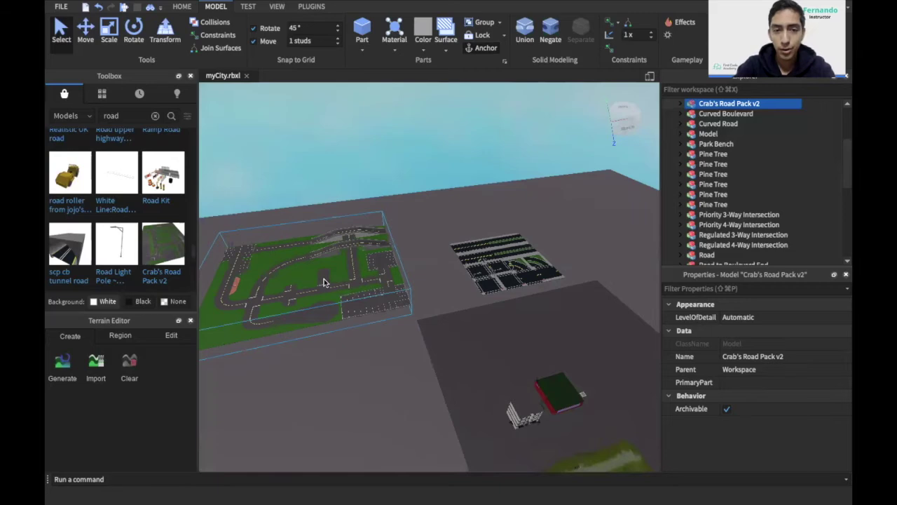
# Examine the overall layout of the Crab's Road Pack v2 model.
pyautogui.press('f')
pyautogui.moveTo(324, 279); pyautogui.dragTo(323, 279, button='right')
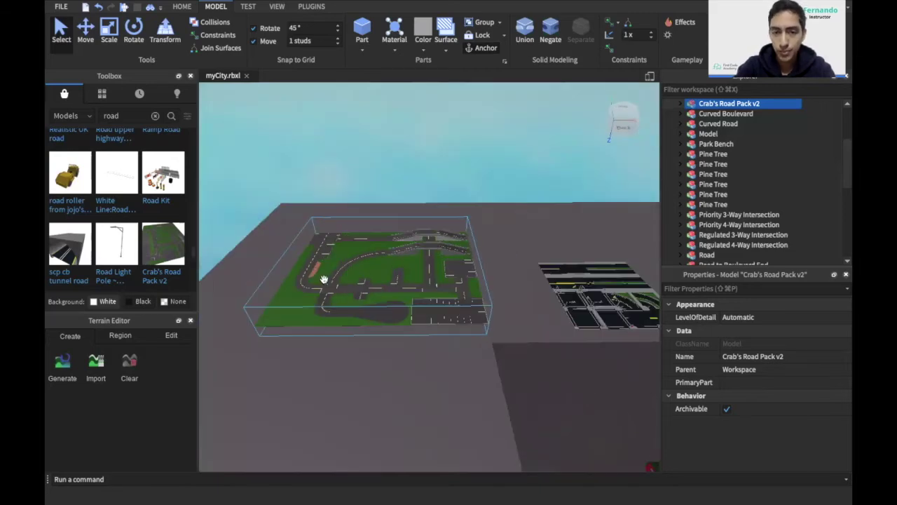
pyautogui.scroll(2, 324, 279)
pyautogui.scroll(2, 324, 279)
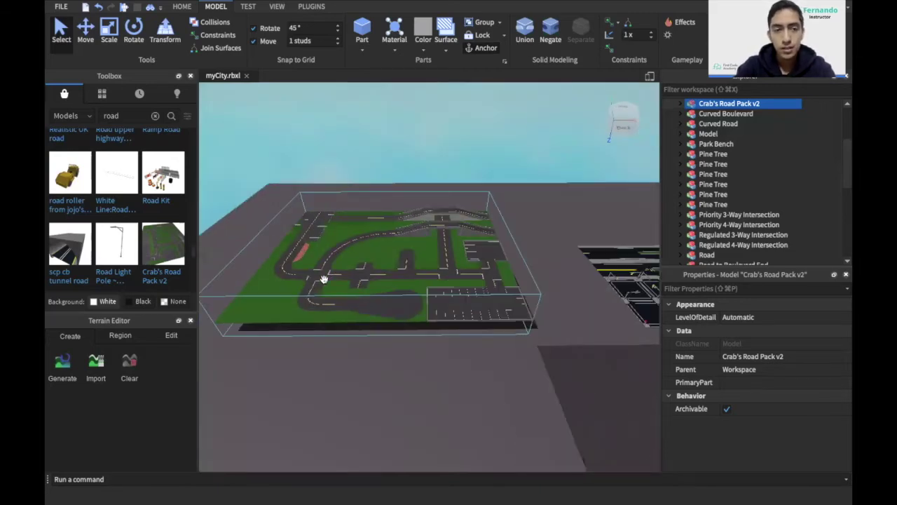
pyautogui.scroll(4, 324, 279)
pyautogui.moveTo(323, 279); pyautogui.dragTo(334, 139, button='right')
pyautogui.scroll(1, 334, 140)
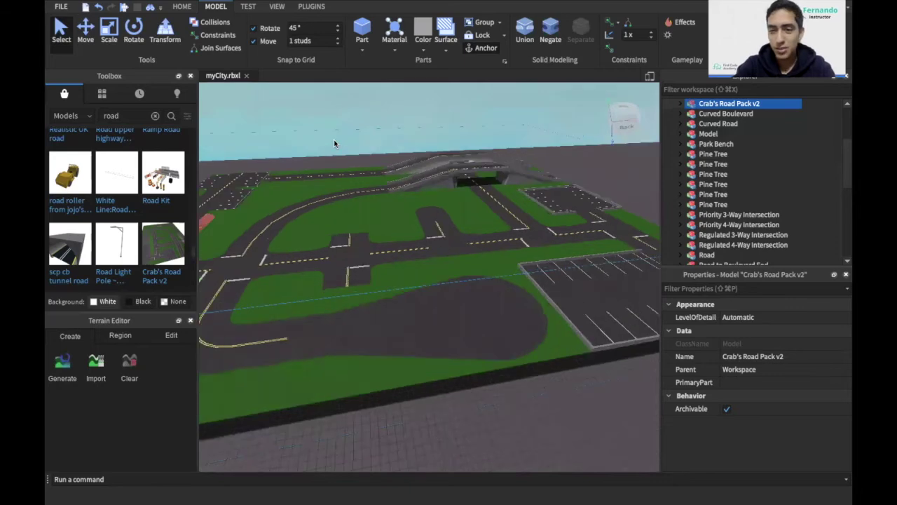
# Inspect the car parks, intersections, dead end and bridges of Crab's Road Pack v2 up close.
pyautogui.scroll(5, 334, 140)
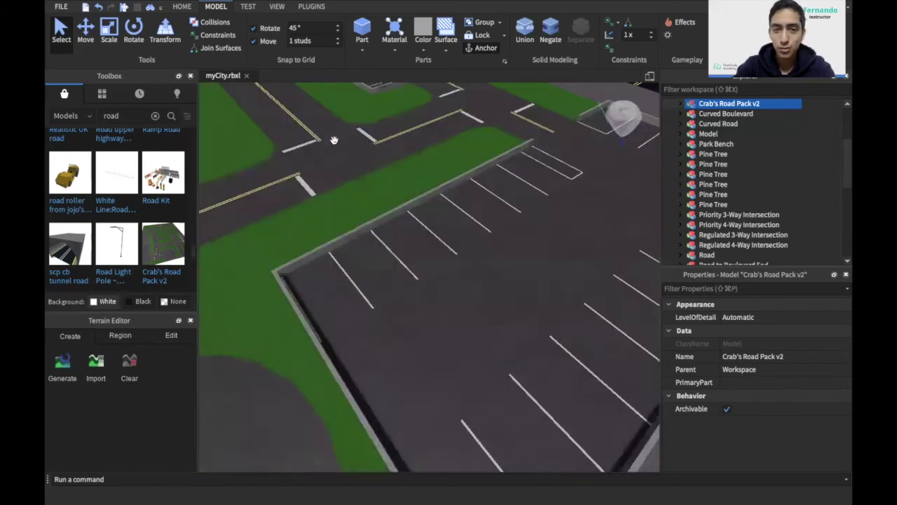
pyautogui.scroll(2, 334, 140)
pyautogui.scroll(-3, 334, 140)
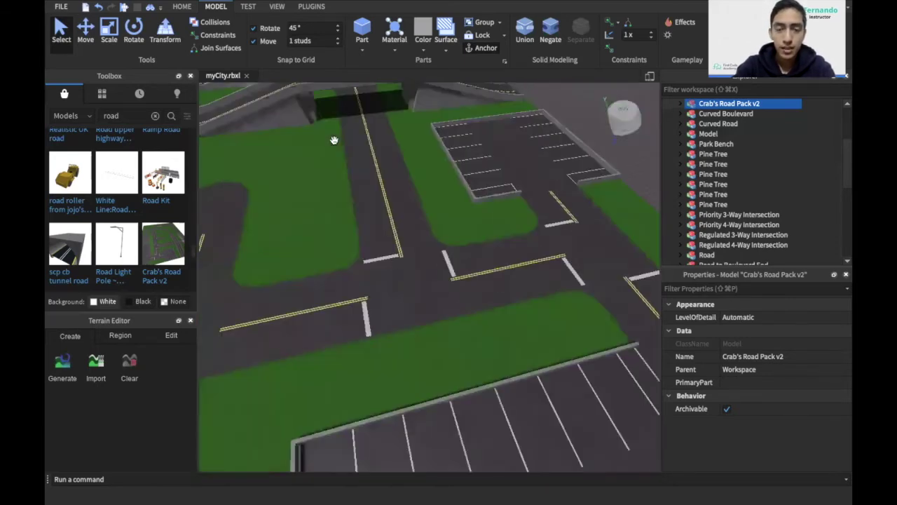
pyautogui.scroll(2, 334, 139)
pyautogui.moveTo(334, 140); pyautogui.dragTo(334, 140, button='right')
pyautogui.scroll(-2, 334, 140)
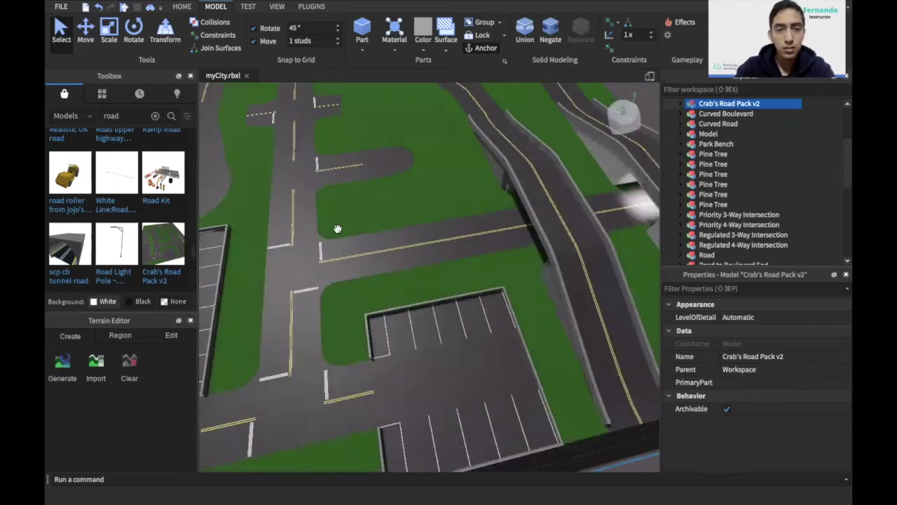
pyautogui.press('a')
pyautogui.press('a')
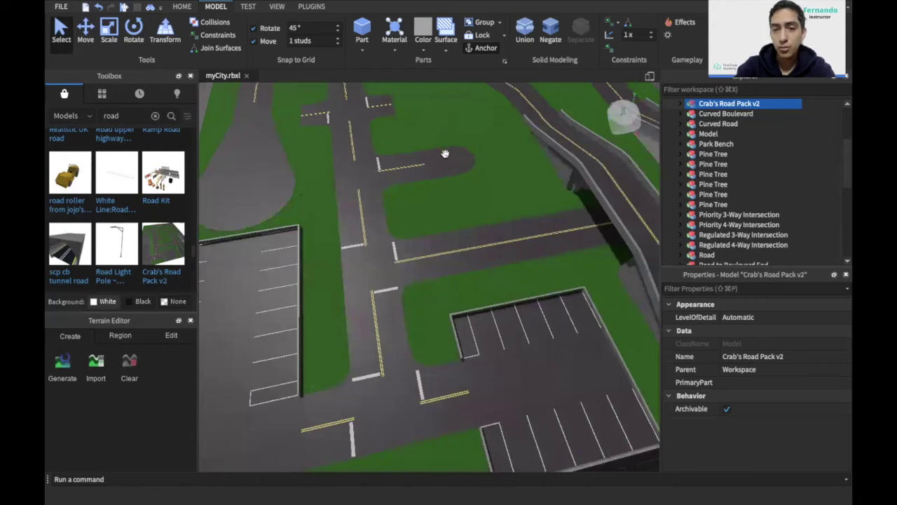
pyautogui.scroll(-2, 452, 132)
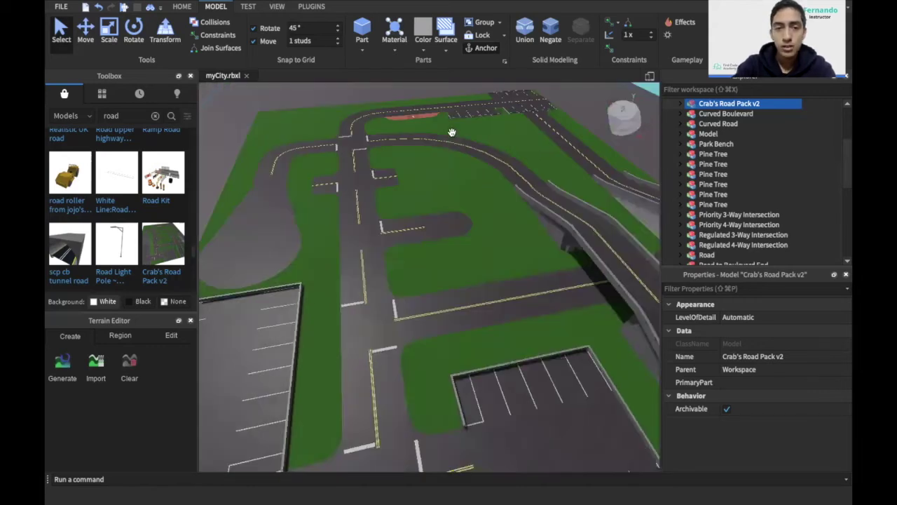
pyautogui.scroll(-1, 303, 130)
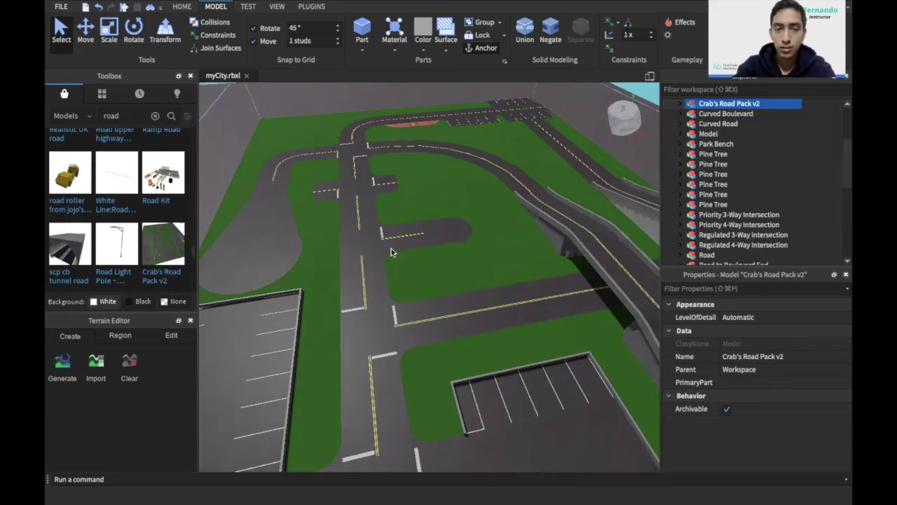
pyautogui.scroll(5, 395, 248)
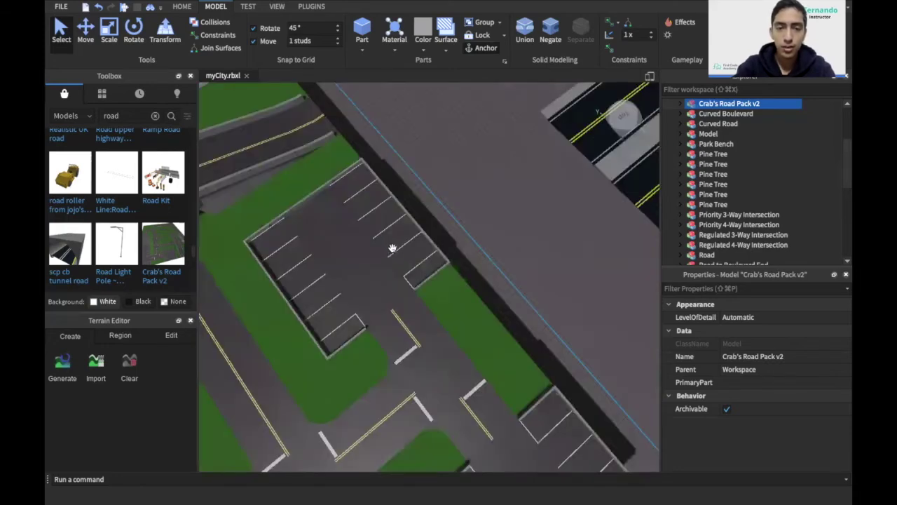
pyautogui.moveTo(392, 248); pyautogui.dragTo(383, 229, button='right')
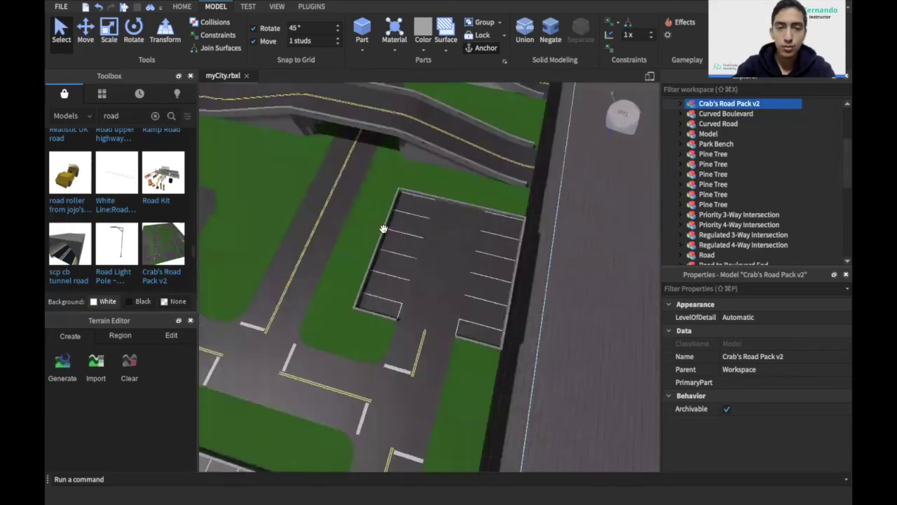
pyautogui.moveTo(400, 377); pyautogui.dragTo(401, 310, button='right')
pyautogui.moveTo(427, 228); pyautogui.dragTo(427, 228, button='right')
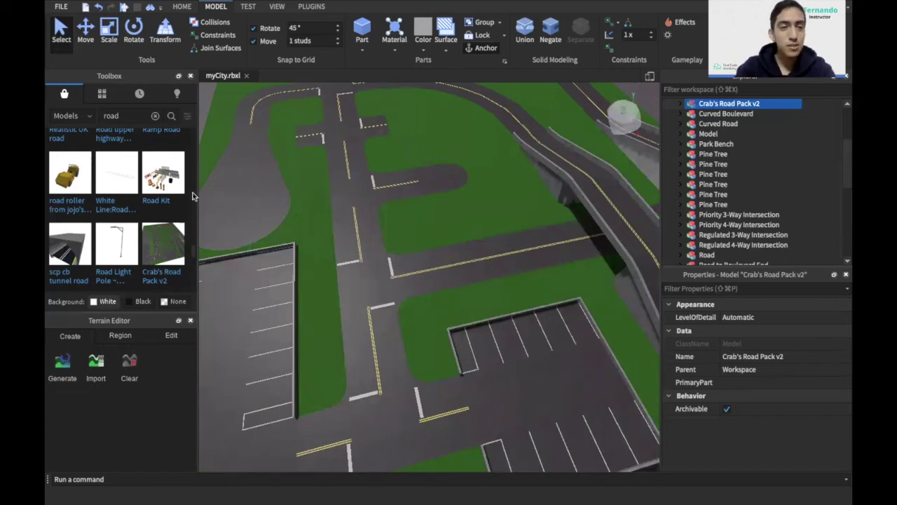
# Expand Crab's Road Pack v2 and go through its pieces from the 3-Way Intersection to Long Straight Road, then back to Bus Stop/Bay.
pyautogui.click(684, 104)
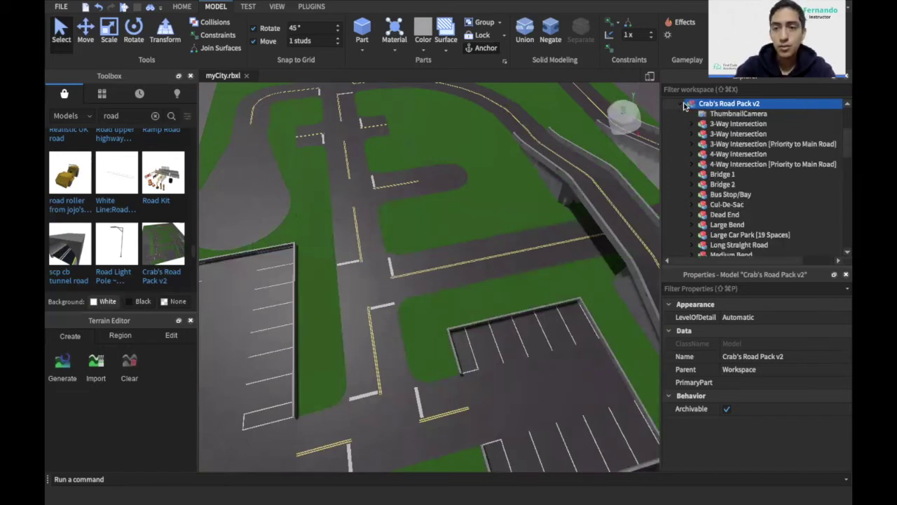
pyautogui.click(731, 133)
pyautogui.press('Down')
pyautogui.press('Down')
pyautogui.press('Down')
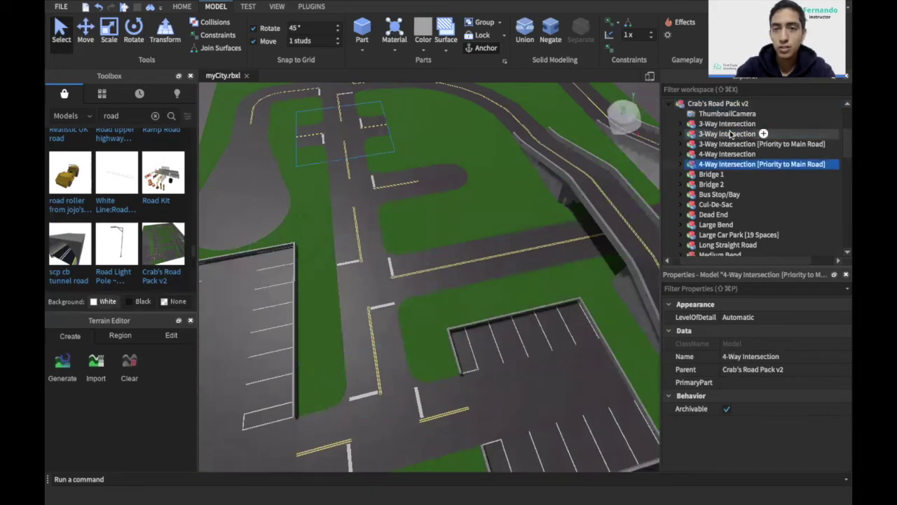
pyautogui.press('Down')
pyautogui.press('Down')
pyautogui.press('Down')
pyautogui.press('Down')
pyautogui.press('Down')
pyautogui.press('Down')
pyautogui.press('Down')
pyautogui.press('Down')
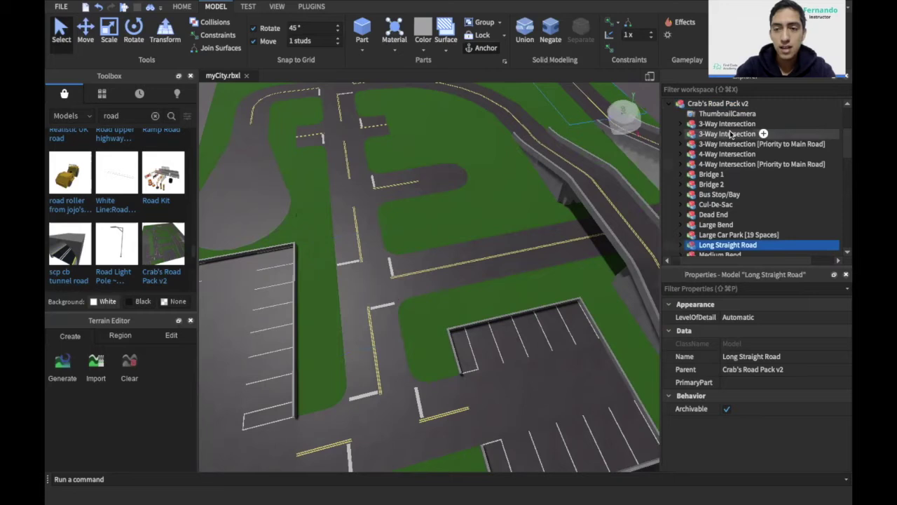
pyautogui.press('Up')
pyautogui.press('Up')
pyautogui.press('Up')
pyautogui.press('Up')
pyautogui.press('Up')
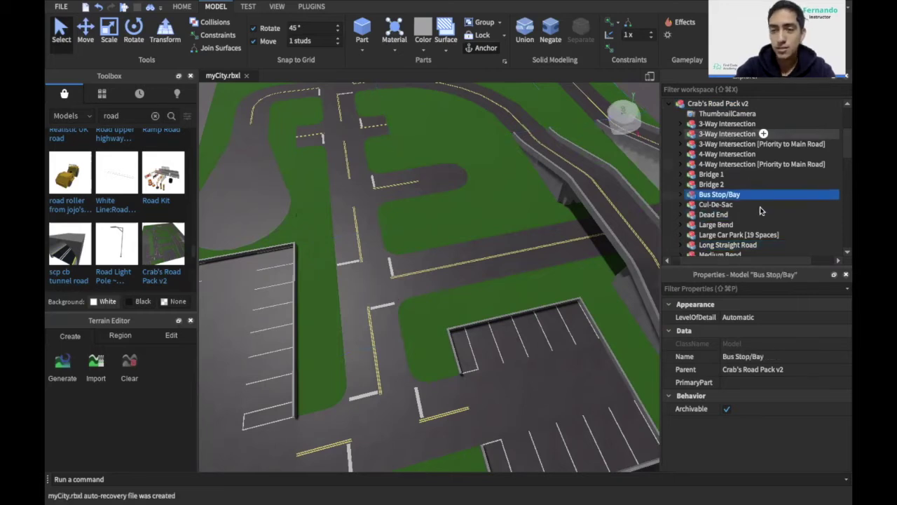
# Select the Dead End piece to view it within the layout, and reselect the whole Crab's Road Pack v2 model.
pyautogui.click(763, 214)
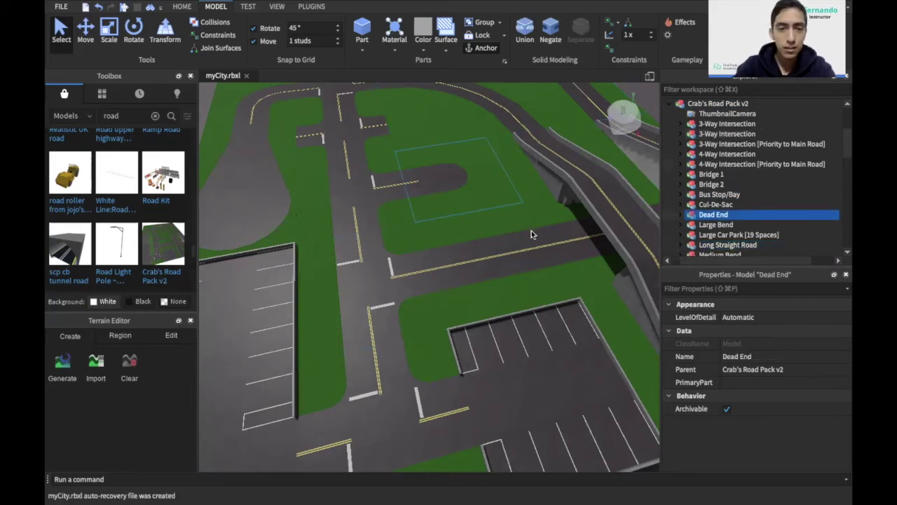
pyautogui.press('f')
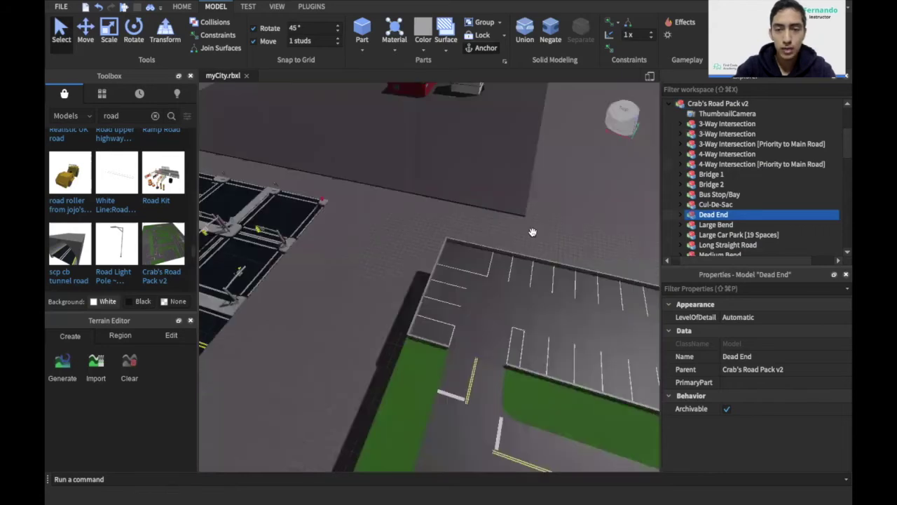
pyautogui.scroll(-5, 532, 235)
pyautogui.moveTo(532, 235); pyautogui.dragTo(532, 232, button='right')
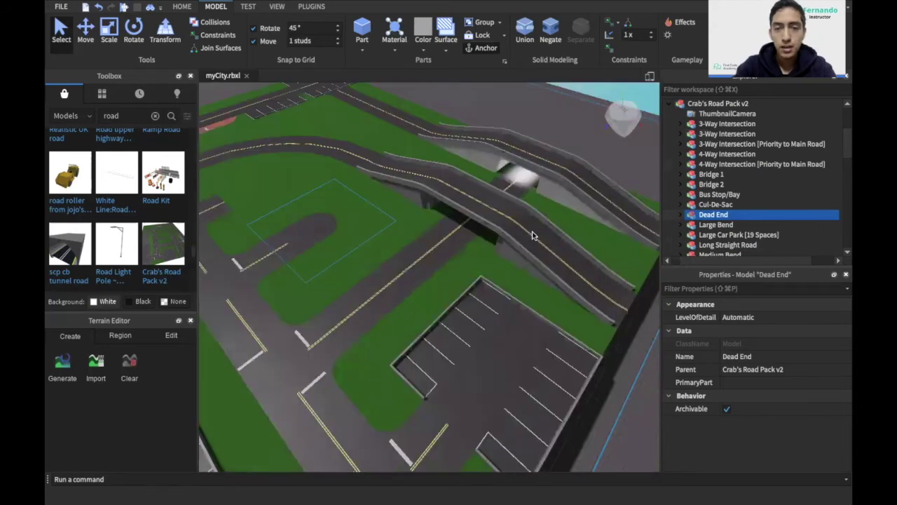
pyautogui.click(532, 234)
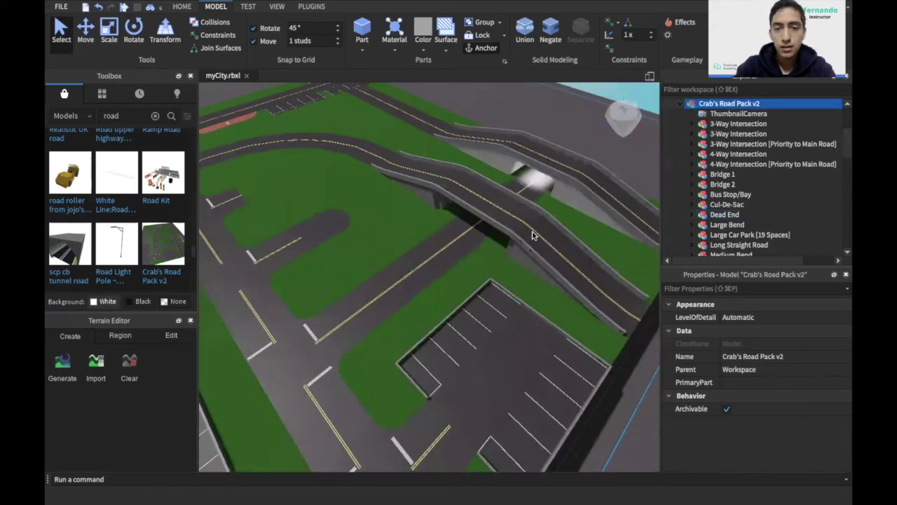
# Go down through the pieces of Crab's Road Pack v2, starting from the second 3-Way Intersection, to review the full list.
pyautogui.click(720, 136)
pyautogui.press('Down')
pyautogui.press('Down')
pyautogui.press('Down')
pyautogui.press('Down')
pyautogui.press('Down')
pyautogui.press('Down')
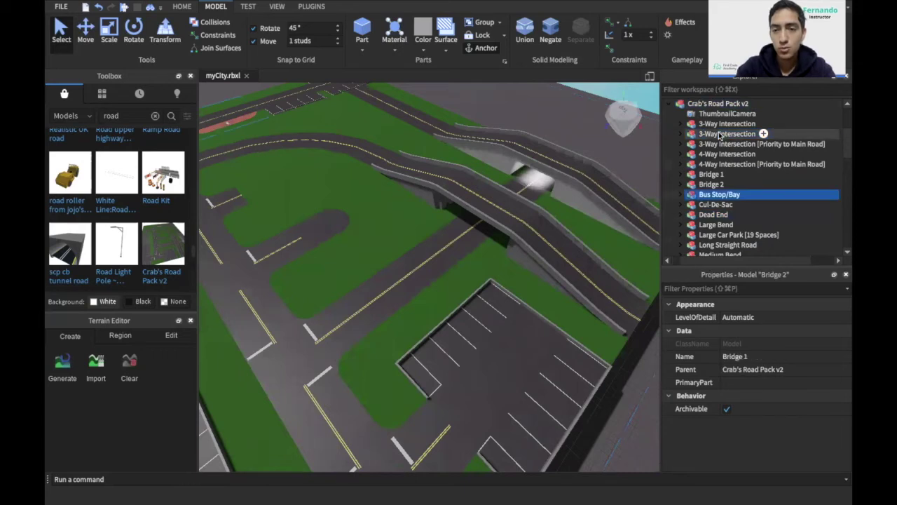
pyautogui.press('Down')
pyautogui.press('Down')
pyautogui.press('Down')
pyautogui.press('Down')
pyautogui.press('Down')
pyautogui.press('Down')
pyautogui.press('Down')
pyautogui.press('Down')
pyautogui.press('Down')
pyautogui.press('Down')
pyautogui.press('Down')
pyautogui.press('Down')
pyautogui.press('Down')
pyautogui.press('Down')
pyautogui.press('Down')
pyautogui.press('Down')
# Go back up through the Crab's Road Pack v2 pieces to Cul-De-Sac and examine that piece in the layout.
pyautogui.press('Up')
pyautogui.press('Up')
pyautogui.press('Up')
pyautogui.press('Up')
pyautogui.press('Up')
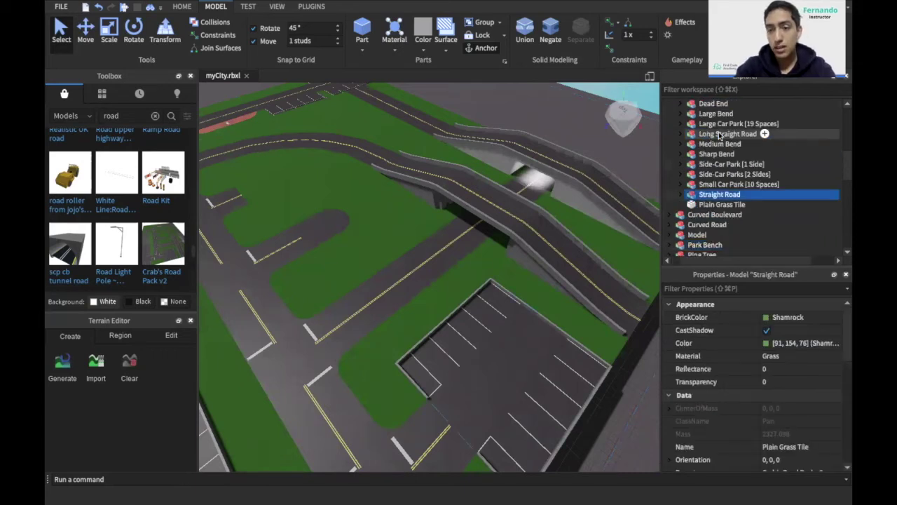
pyautogui.press('Up')
pyautogui.press('Up')
pyautogui.press('Up')
pyautogui.press('Up')
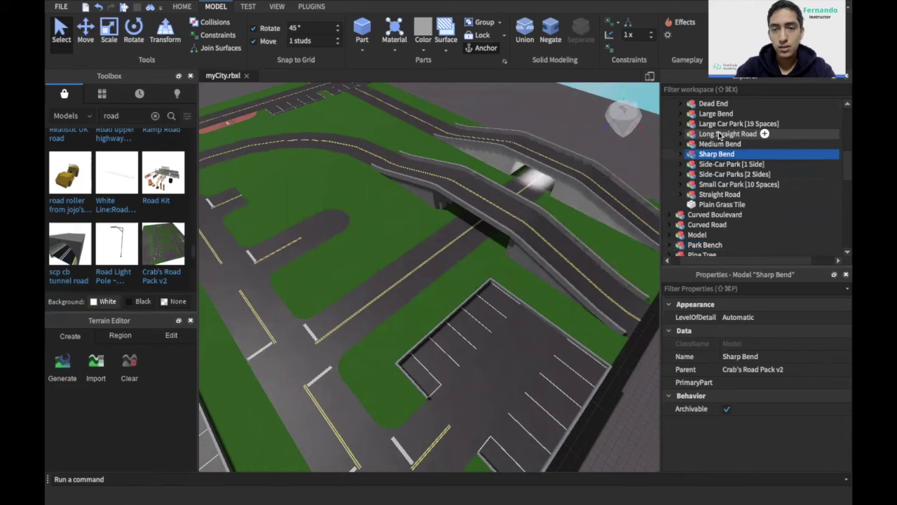
pyautogui.press('Up')
pyautogui.press('Up')
pyautogui.press('Up')
pyautogui.press('Up')
pyautogui.press('Up')
pyautogui.press('Up')
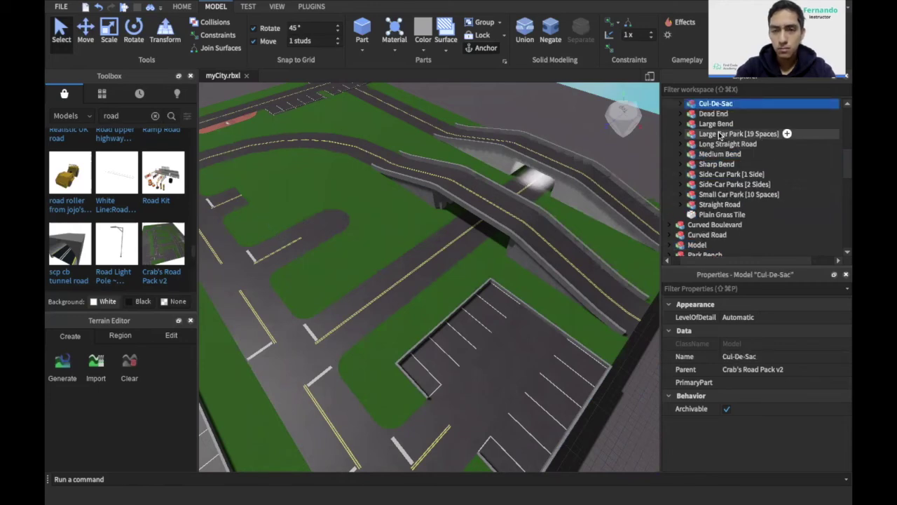
pyautogui.scroll(1, 720, 137)
pyautogui.moveTo(464, 180); pyautogui.dragTo(295, 234, button='right')
pyautogui.press('w')
pyautogui.press('w')
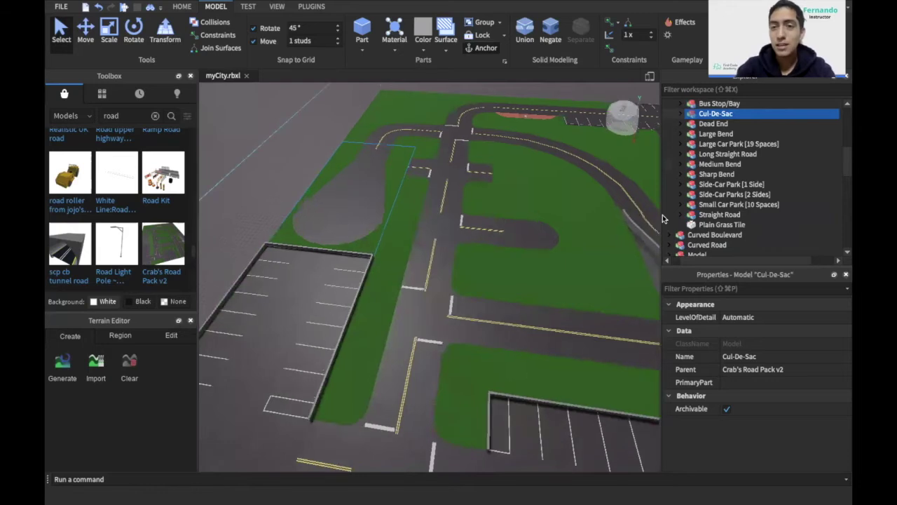
# Locate Bridge 2 among the pieces of Crab's Road Pack v2, focus the view on it and duplicate it.
pyautogui.click(706, 154)
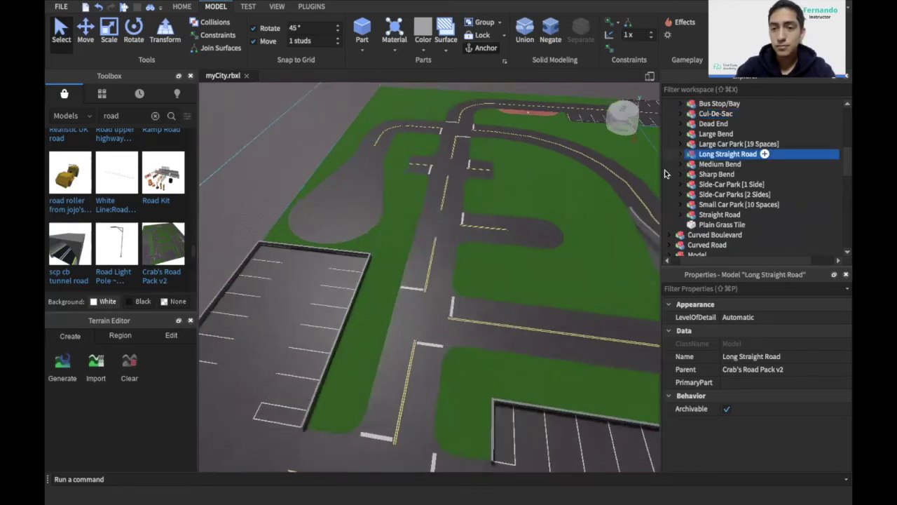
pyautogui.click(707, 174)
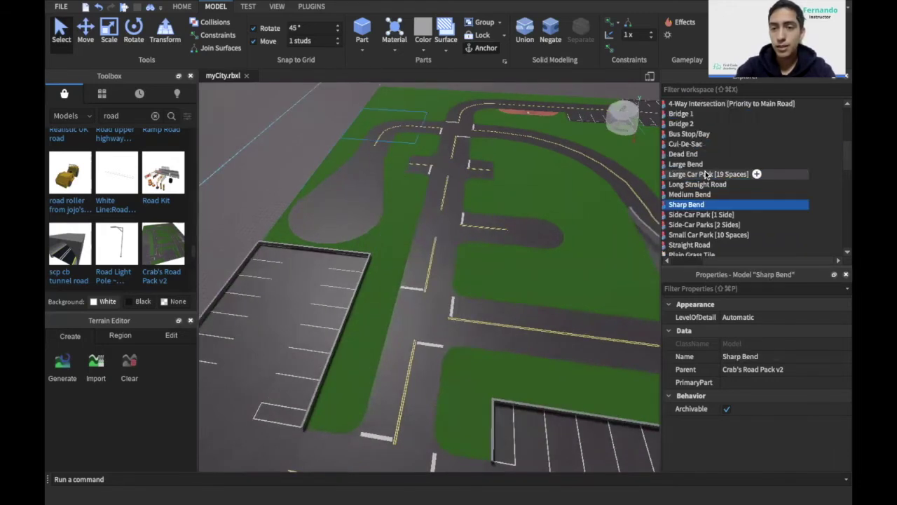
pyautogui.click(714, 154)
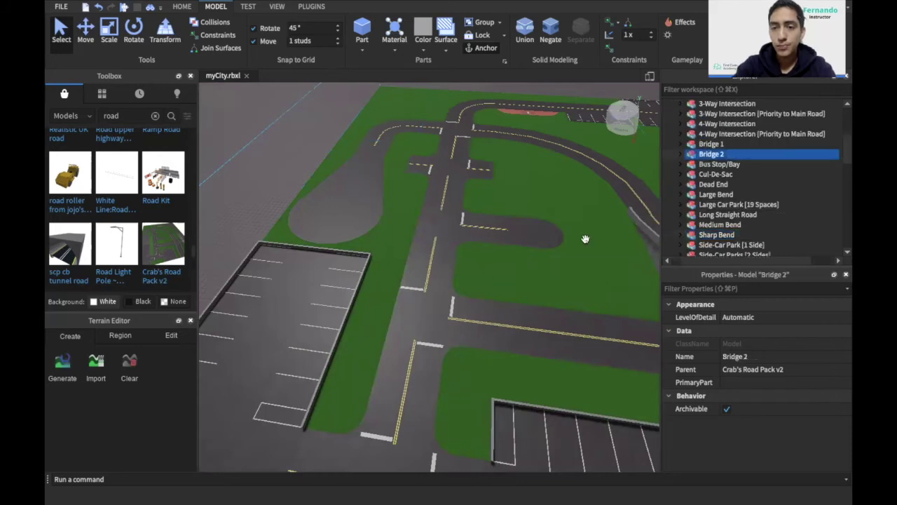
pyautogui.press('f')
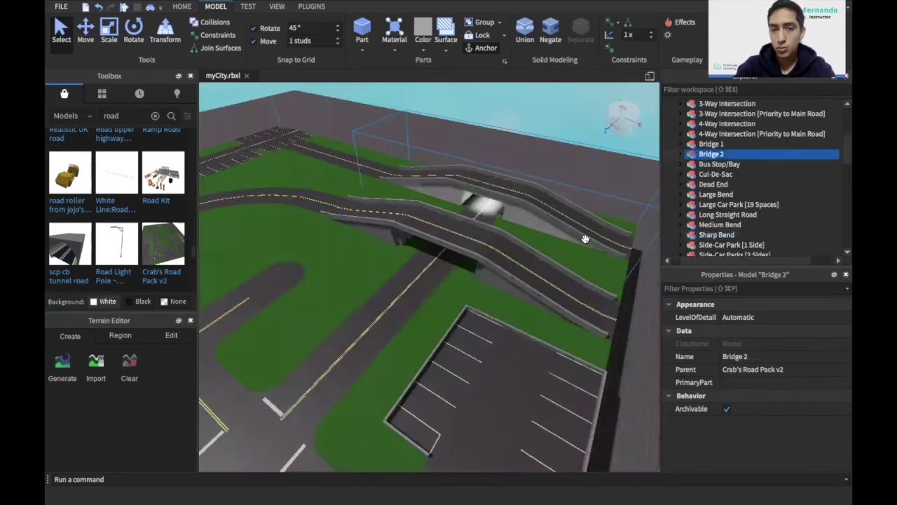
pyautogui.hotkey('ctrl', 'd')
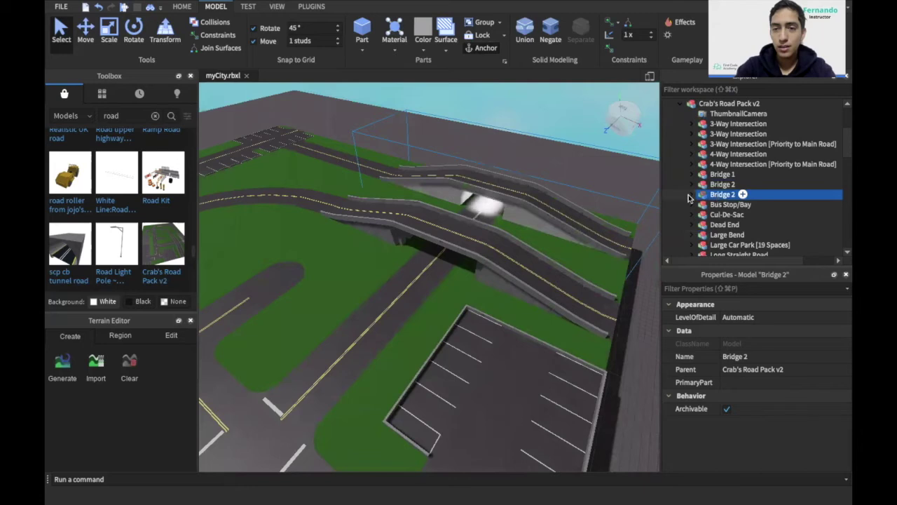
# Move the duplicated Bridge 2 away from the original bridge, over the middle of the road layout.
pyautogui.press('super+3')
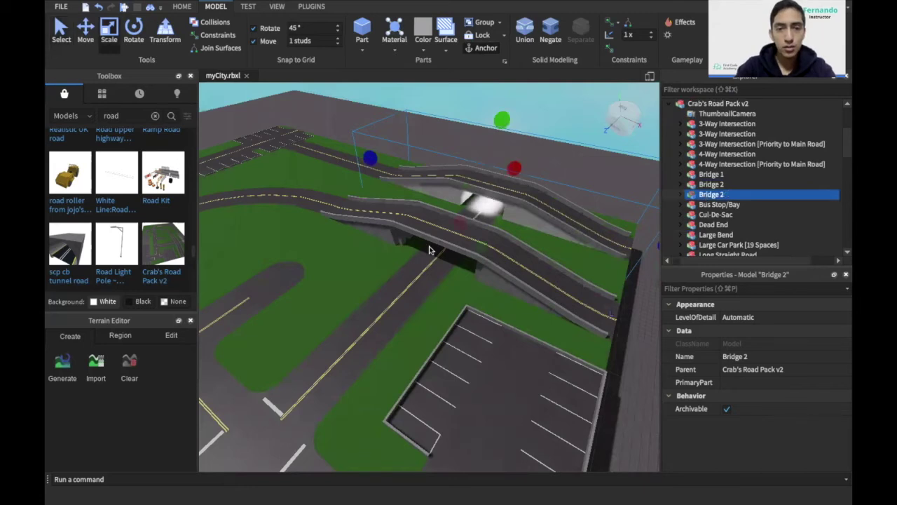
pyautogui.moveTo(461, 222); pyautogui.dragTo(411, 415)
pyautogui.press('super+2')
pyautogui.click(519, 391)
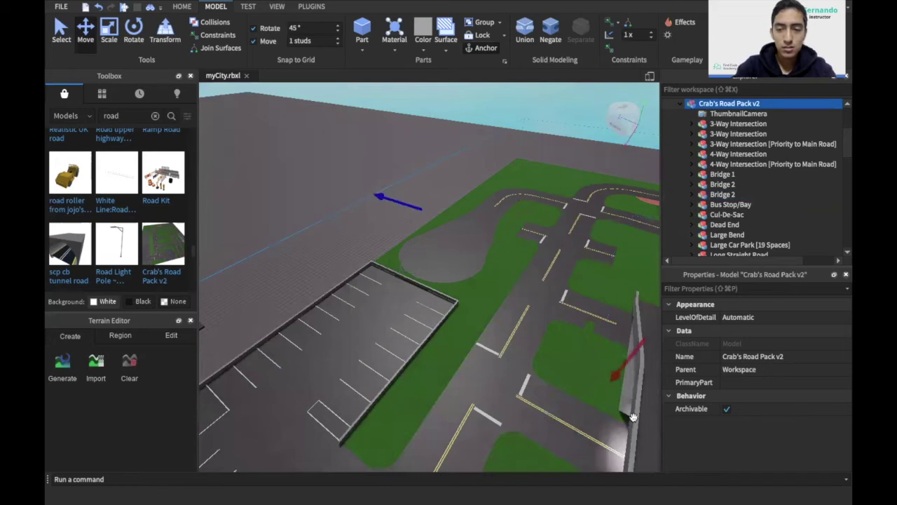
pyautogui.moveTo(633, 418); pyautogui.dragTo(663, 338, button='right')
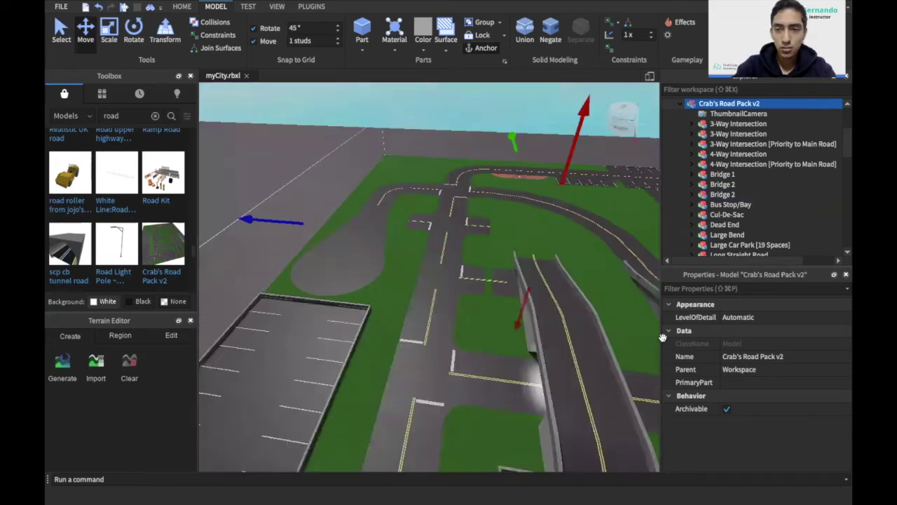
# Reparent the duplicated Bridge 2 from Crab's Road Pack v2 to Workspace and collapse Boulevard with Driveway.
pyautogui.click(725, 192)
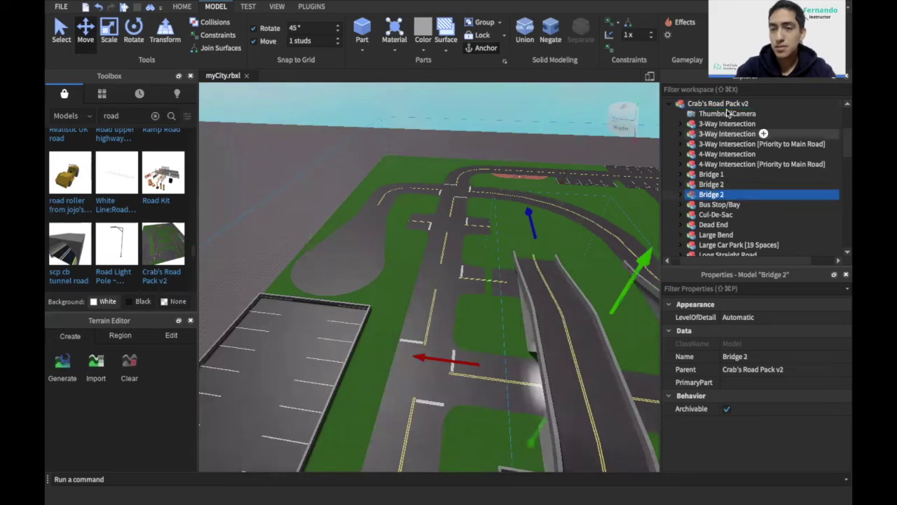
pyautogui.scroll(1, 711, 112)
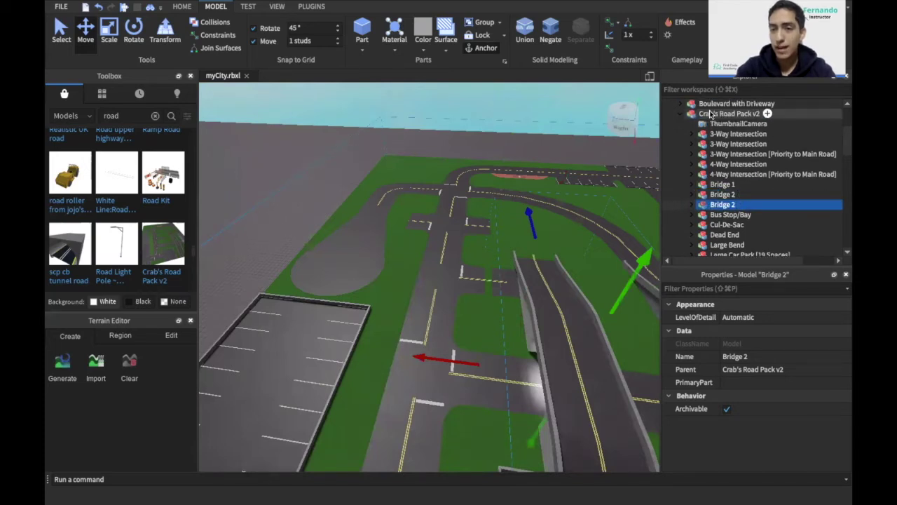
pyautogui.scroll(2, 711, 113)
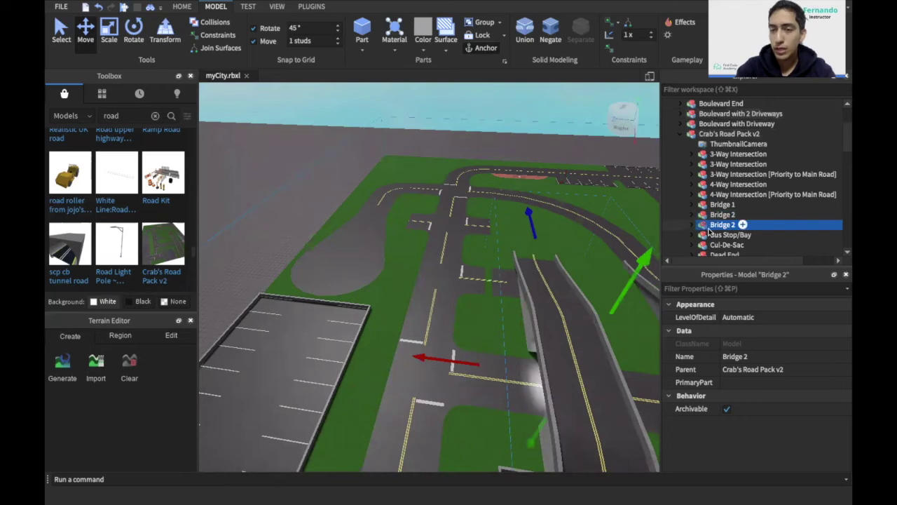
pyautogui.moveTo(708, 229); pyautogui.dragTo(690, 131)
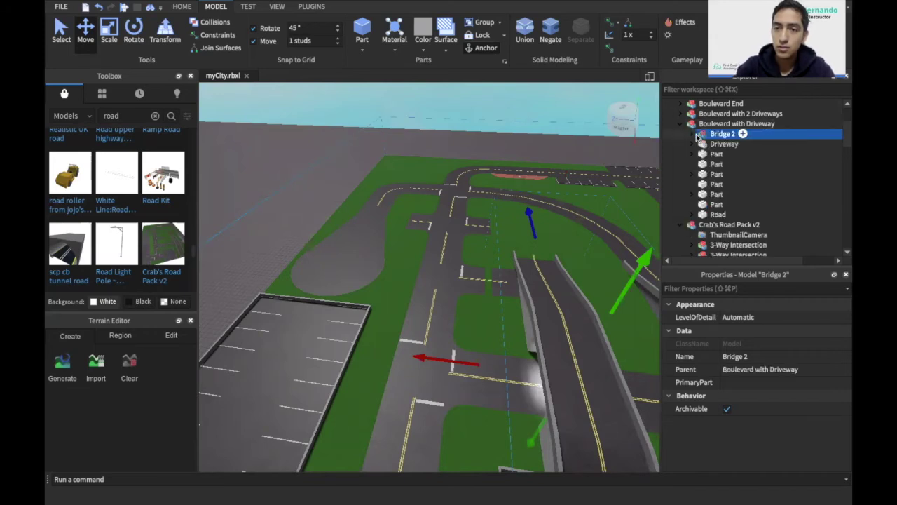
pyautogui.scroll(3, 696, 135)
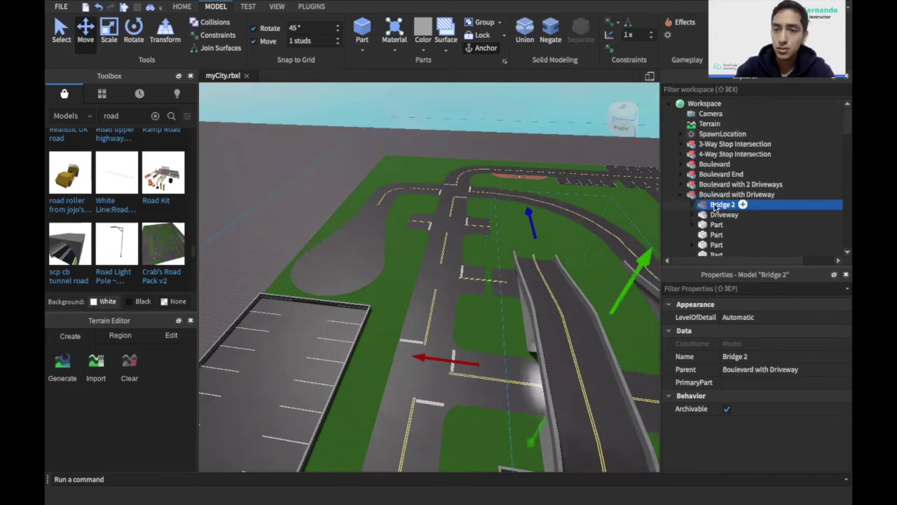
pyautogui.moveTo(713, 204); pyautogui.dragTo(694, 105)
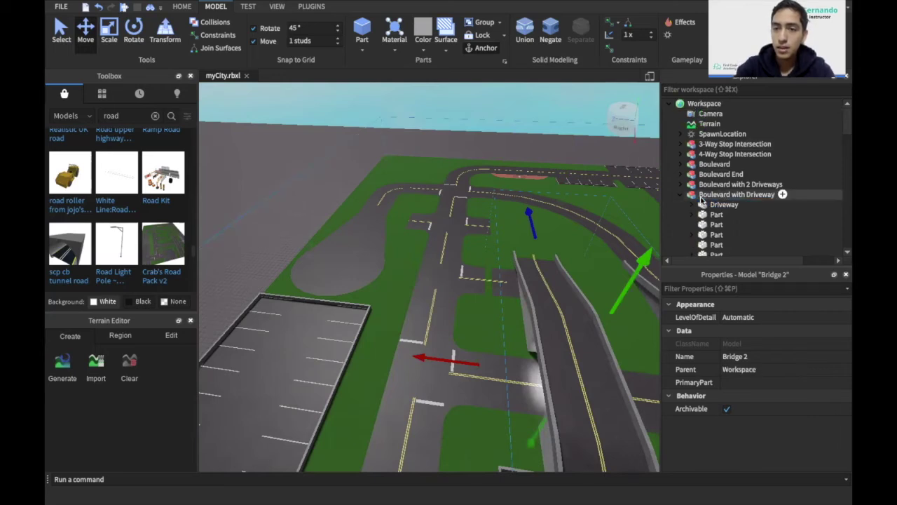
pyautogui.scroll(-1, 681, 190)
pyautogui.click(680, 186)
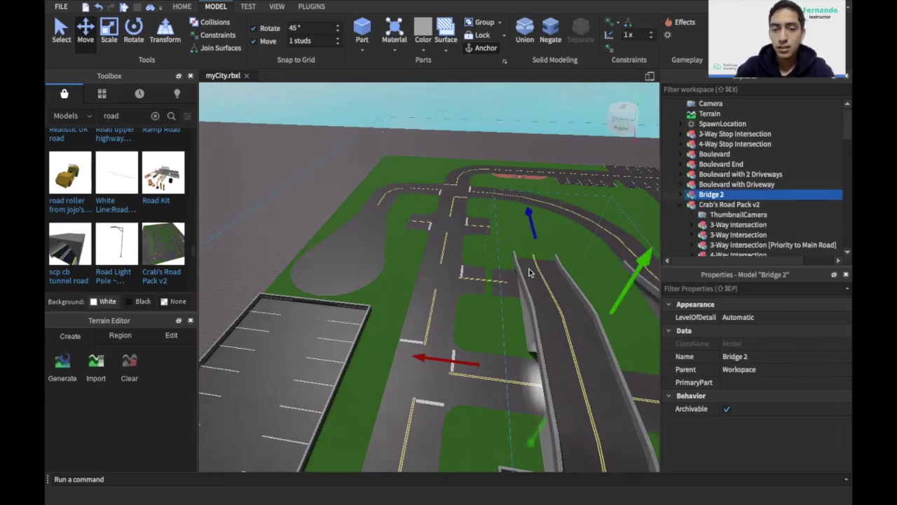
# Move the Bridge 2 copy off the road pack layout onto the dark city base beyond the large car park.
pyautogui.moveTo(436, 359); pyautogui.dragTo(235, 340)
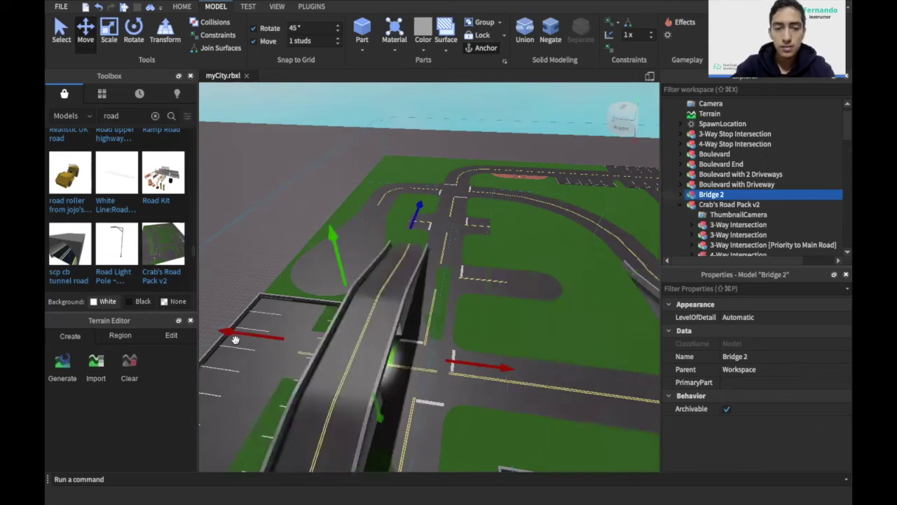
pyautogui.moveTo(440, 324); pyautogui.dragTo(466, 291, button='right')
pyautogui.moveTo(451, 282); pyautogui.dragTo(206, 90)
pyautogui.click(70, 40)
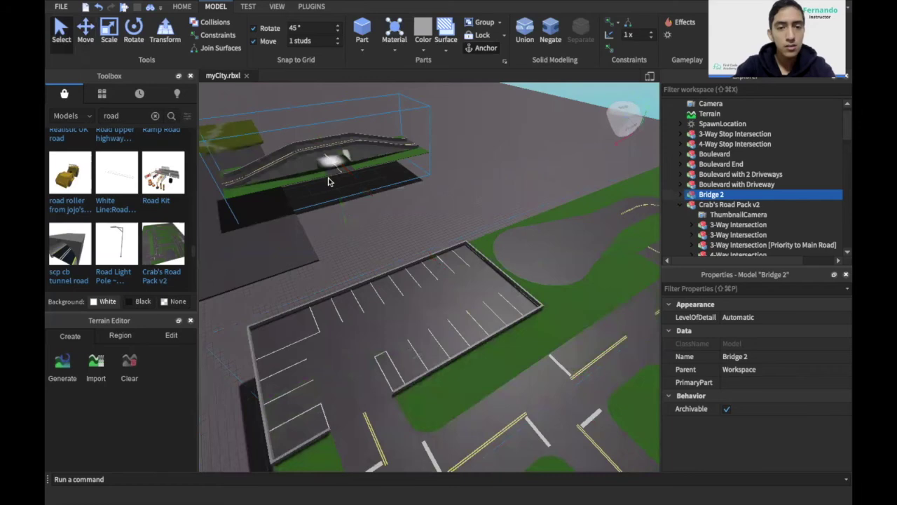
pyautogui.moveTo(330, 155); pyautogui.dragTo(359, 186)
pyautogui.press('a')
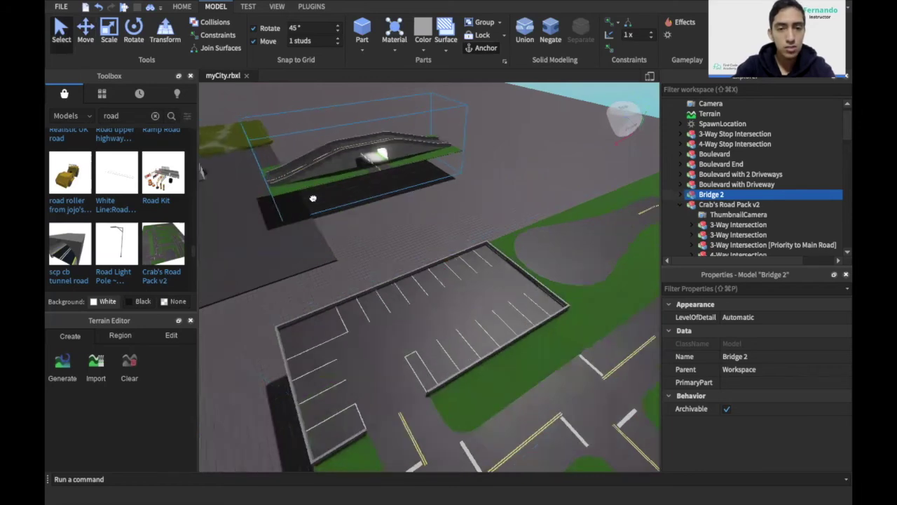
pyautogui.moveTo(293, 196); pyautogui.dragTo(314, 201, button='right')
# Try to resize the Bridge 2 copy with the Scale tool and undo the change.
pyautogui.press('f')
pyautogui.press('w')
pyautogui.press('w')
pyautogui.scroll(-3, 313, 201)
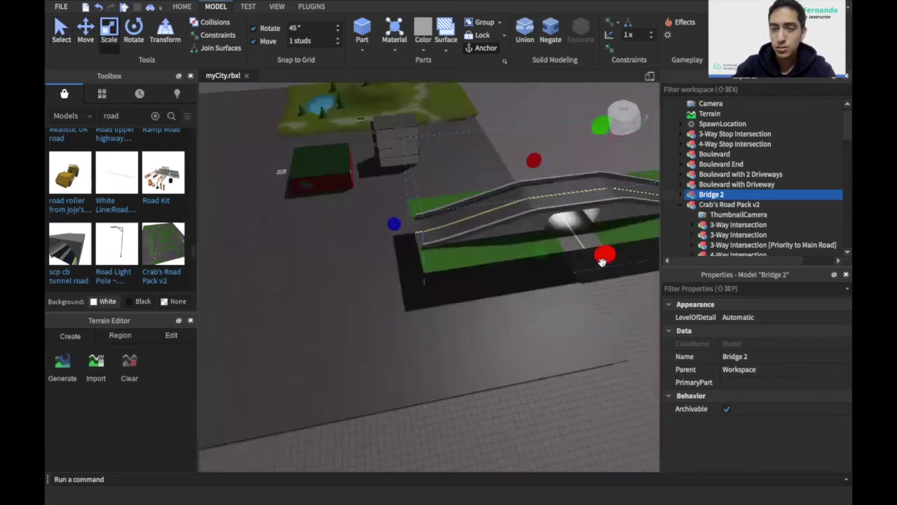
pyautogui.moveTo(601, 261); pyautogui.dragTo(542, 204)
pyautogui.press('super+z')
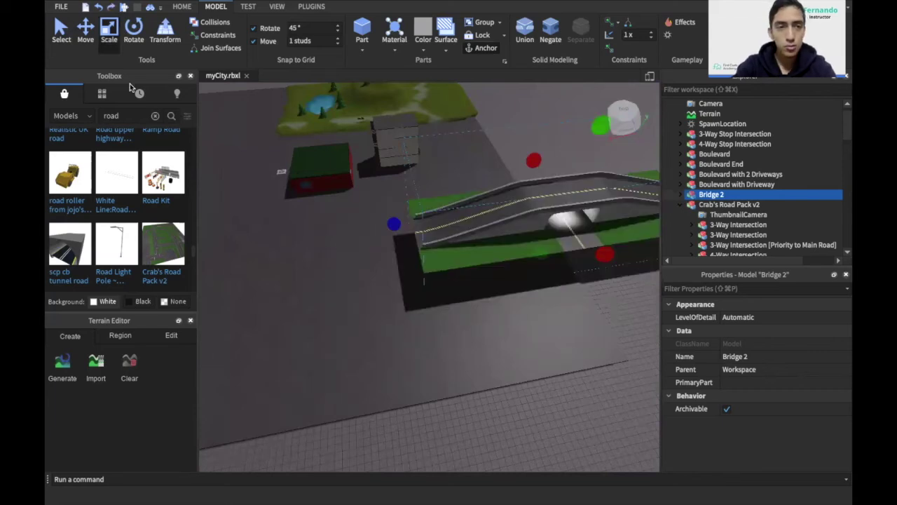
# Move the Bridge 2 copy across the city base to sit between the park and the two buildings.
pyautogui.click(80, 38)
pyautogui.hotkey('ctrl', '4')
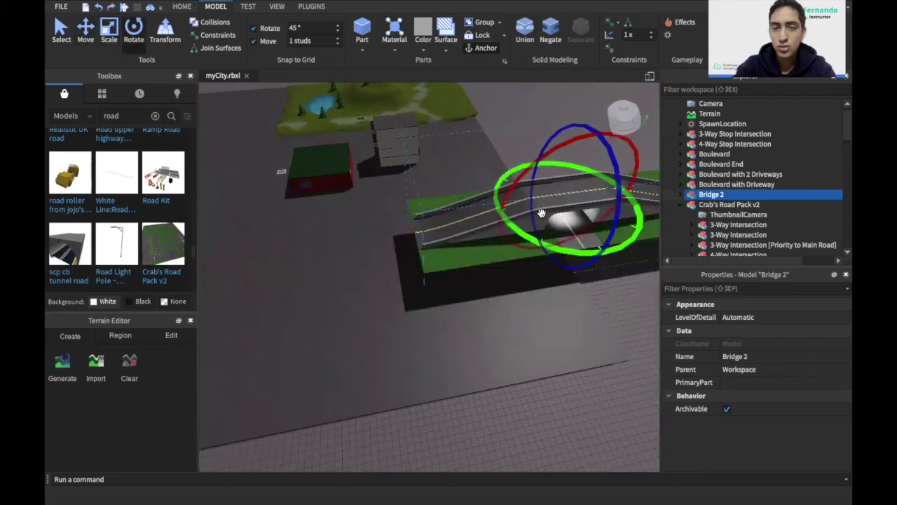
pyautogui.hotkey('ctrl', '2')
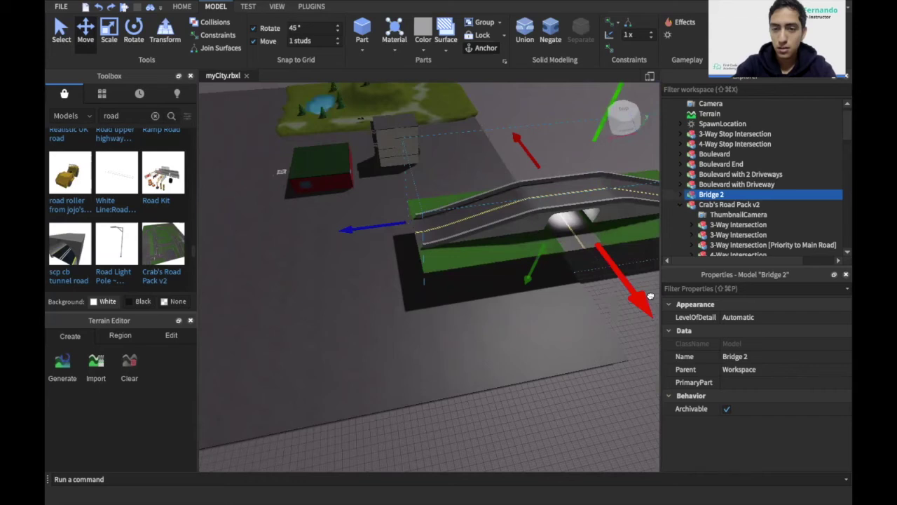
pyautogui.moveTo(575, 235); pyautogui.dragTo(504, 173)
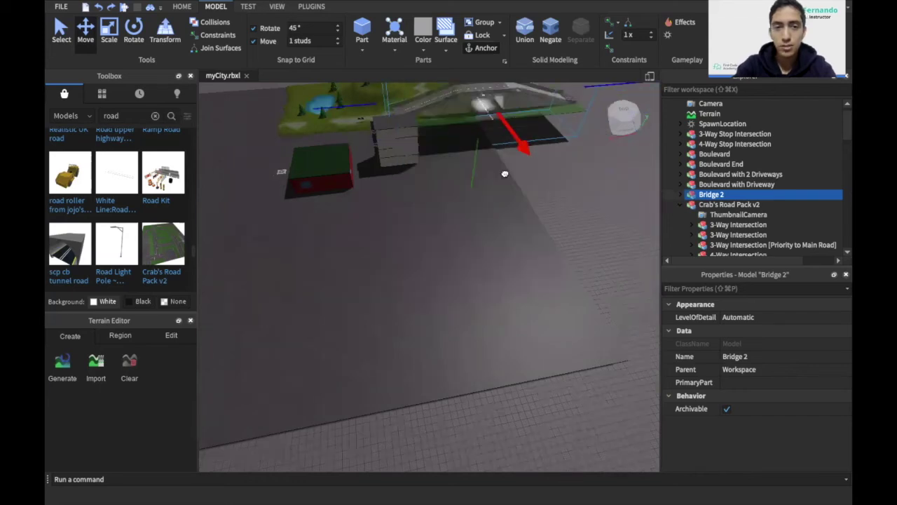
pyautogui.moveTo(253, 143); pyautogui.dragTo(223, 155)
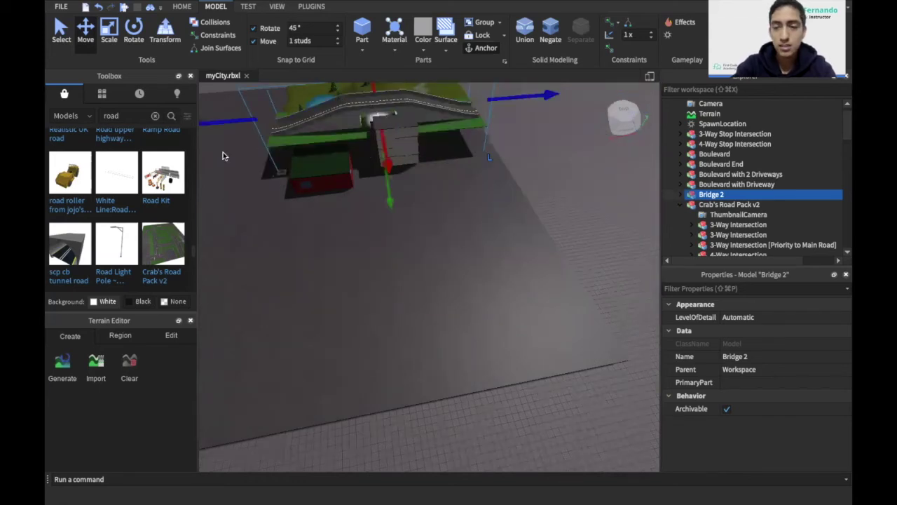
# Shift the Bridge 2 copy lengthwise alongside the park, lower it to the ground and deselect it.
pyautogui.moveTo(223, 156); pyautogui.dragTo(223, 154, button='right')
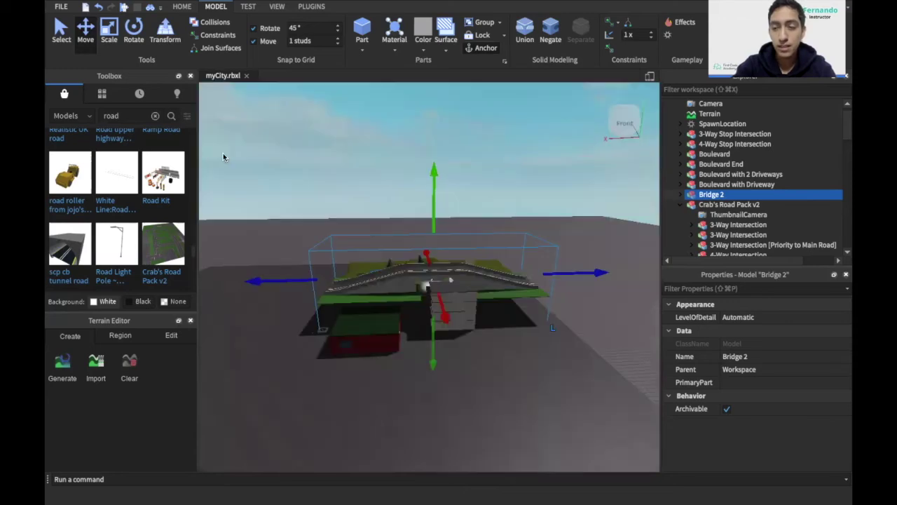
pyautogui.scroll(1, 223, 157)
pyautogui.scroll(2, 223, 156)
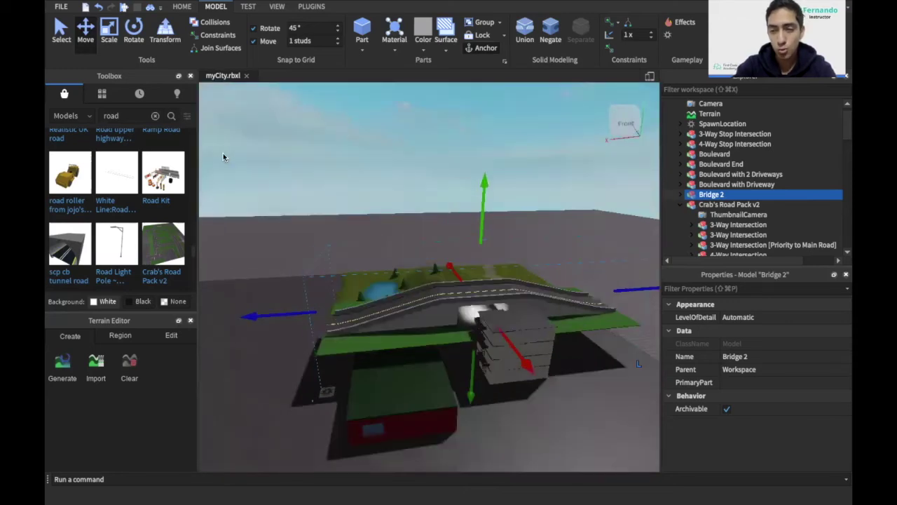
pyautogui.moveTo(223, 153); pyautogui.dragTo(223, 153, button='right')
pyautogui.moveTo(549, 321); pyautogui.dragTo(549, 321, button='right')
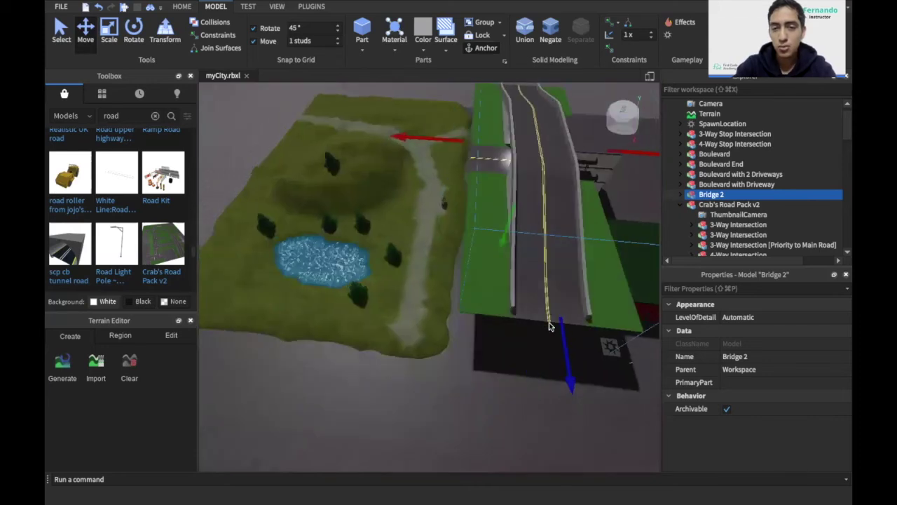
pyautogui.click(545, 330)
pyautogui.press('d')
pyautogui.click(473, 303)
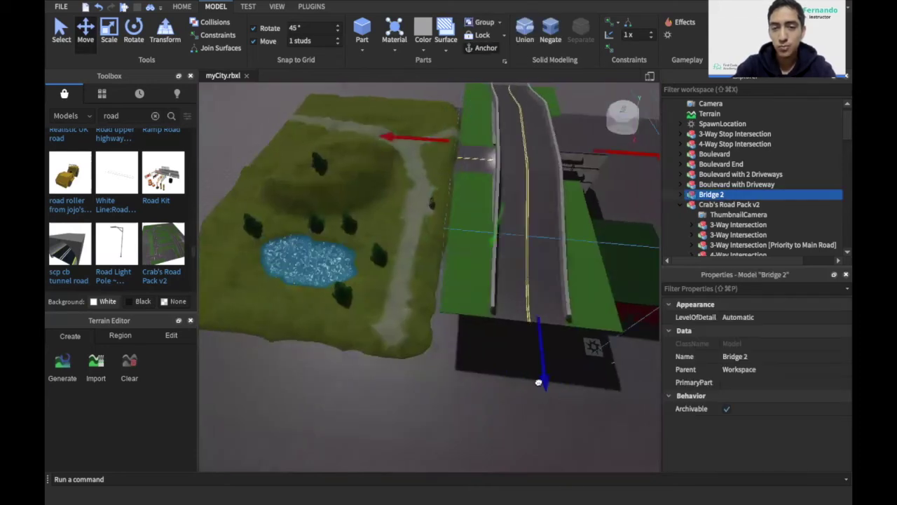
pyautogui.moveTo(541, 381); pyautogui.dragTo(540, 458)
pyautogui.moveTo(423, 171); pyautogui.dragTo(445, 169, button='right')
pyautogui.moveTo(450, 167); pyautogui.dragTo(450, 212)
pyautogui.click(535, 197)
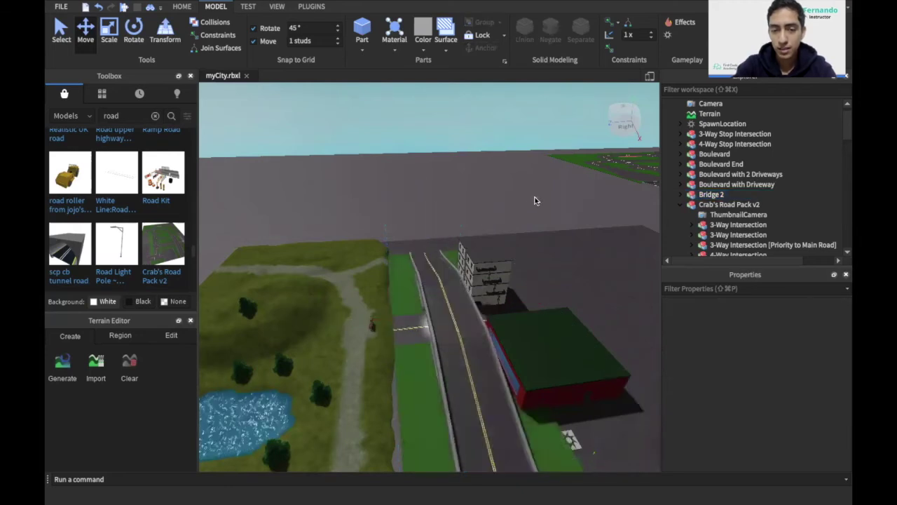
# Select the Bridge 2 copy again and rotate it 90° about its vertical axis.
pyautogui.moveTo(535, 197); pyautogui.dragTo(535, 197, button='right')
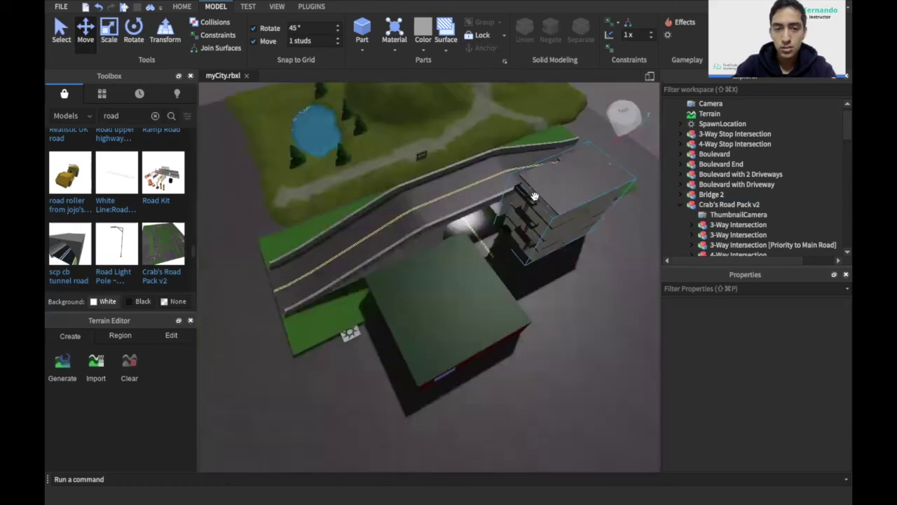
pyautogui.click(466, 207)
pyautogui.moveTo(466, 207); pyautogui.dragTo(358, 233, button='right')
pyautogui.moveTo(411, 281); pyautogui.dragTo(401, 290, button='right')
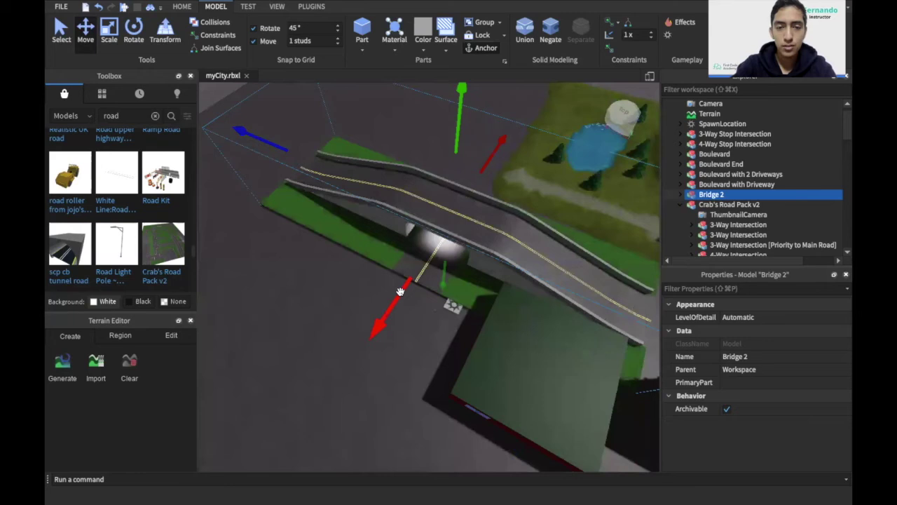
pyautogui.click(134, 30)
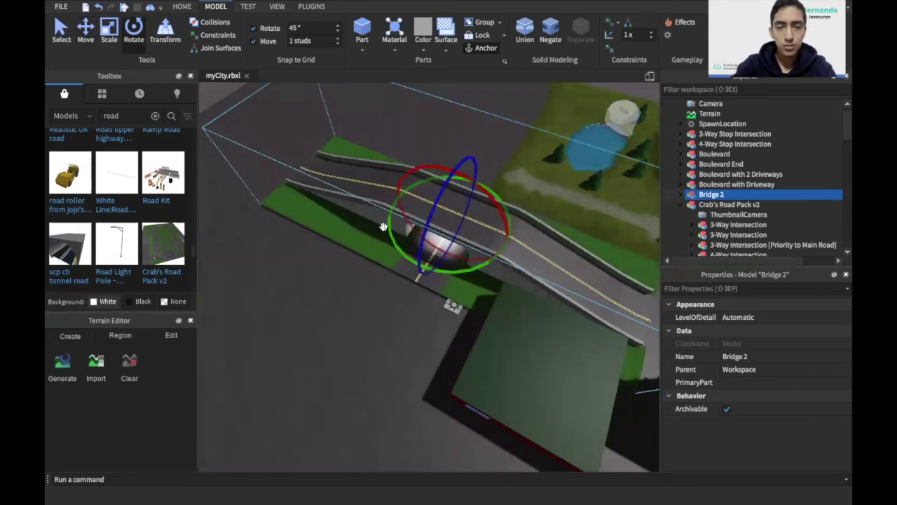
pyautogui.moveTo(389, 228); pyautogui.dragTo(491, 186)
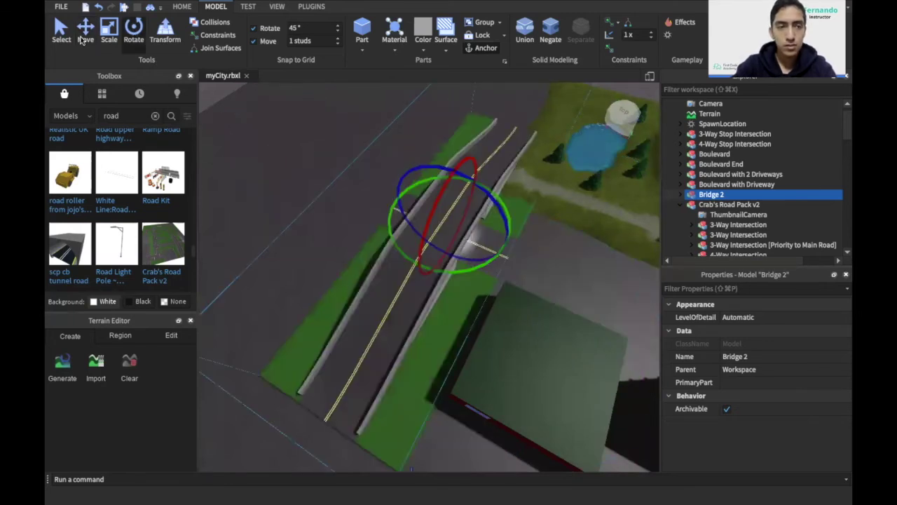
# Move the rotated Bridge 2 sideways, away from the park and the red building with the green roof.
pyautogui.click(61, 39)
pyautogui.click(84, 42)
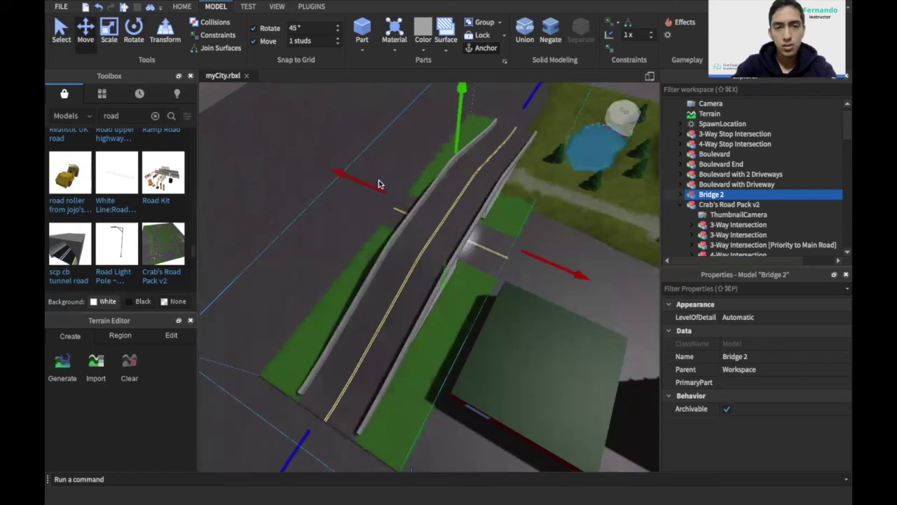
pyautogui.moveTo(373, 184); pyautogui.dragTo(320, 176)
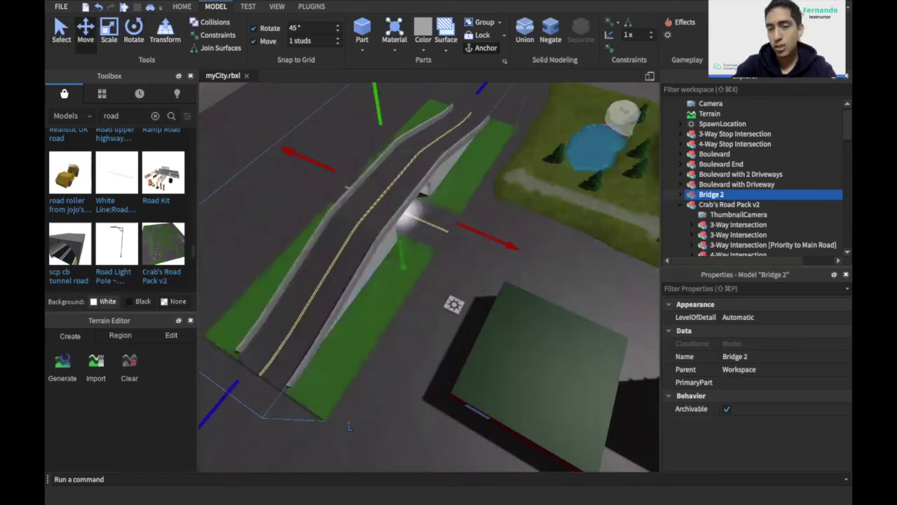
# Deselect the bridge and duplicate the Straight Road model inside Crab's Road Pack v2.
pyautogui.click(547, 268)
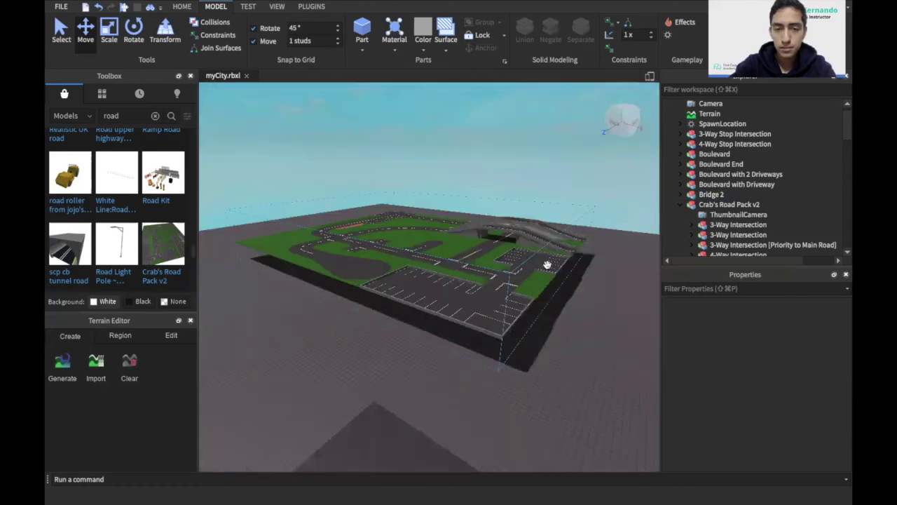
pyautogui.scroll(3, 547, 265)
pyautogui.scroll(3, 547, 265)
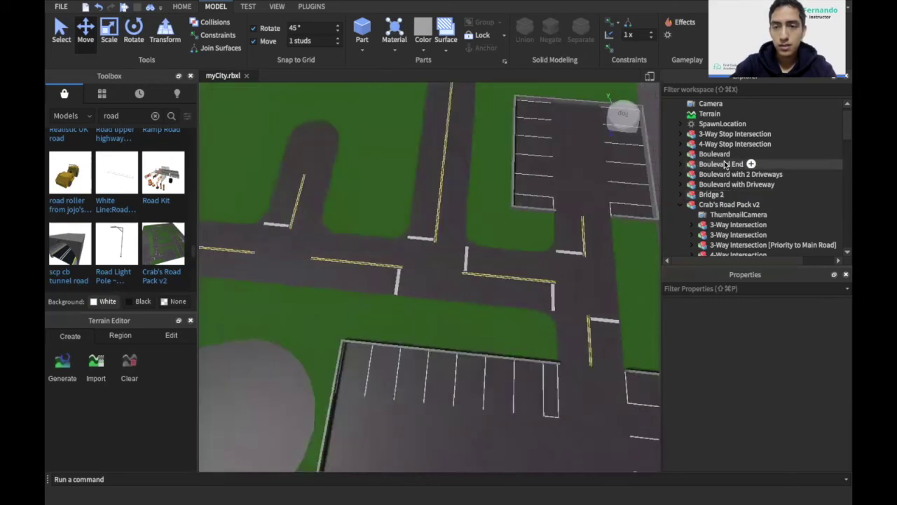
pyautogui.scroll(1, 726, 164)
pyautogui.scroll(-1, 726, 169)
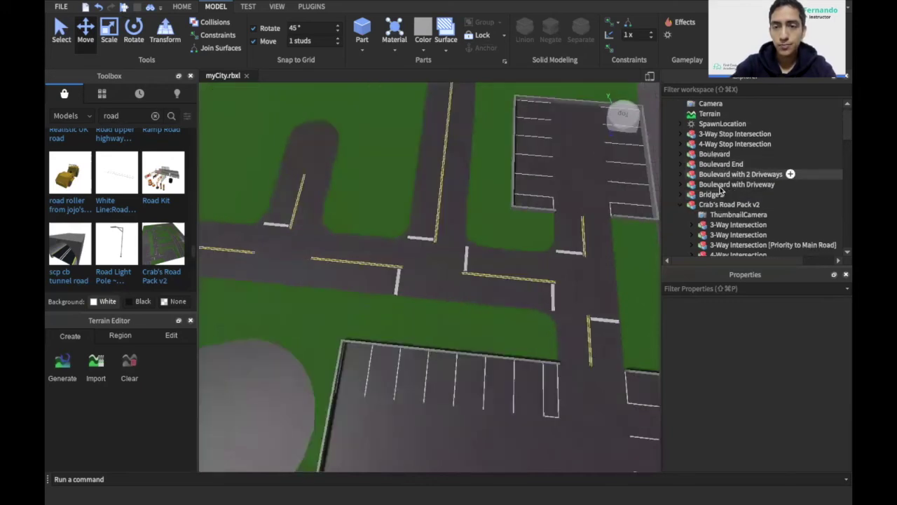
pyautogui.scroll(-5, 727, 214)
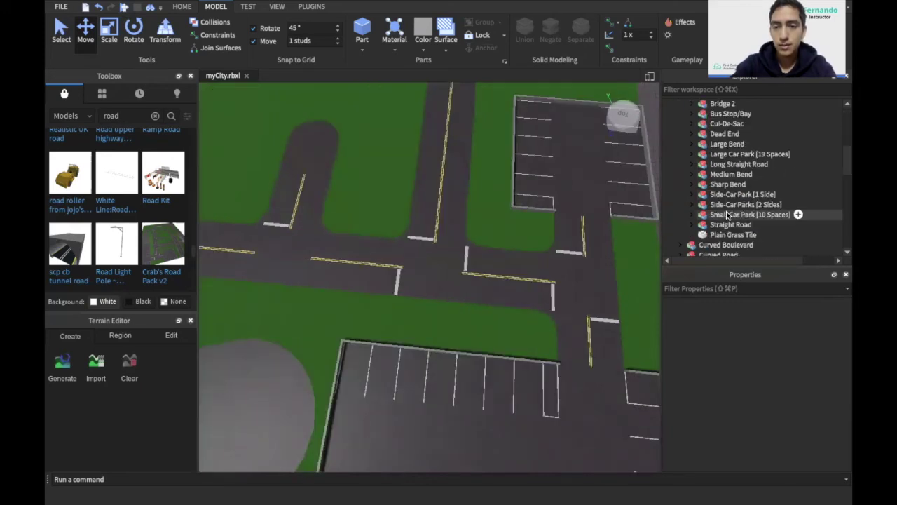
pyautogui.click(729, 224)
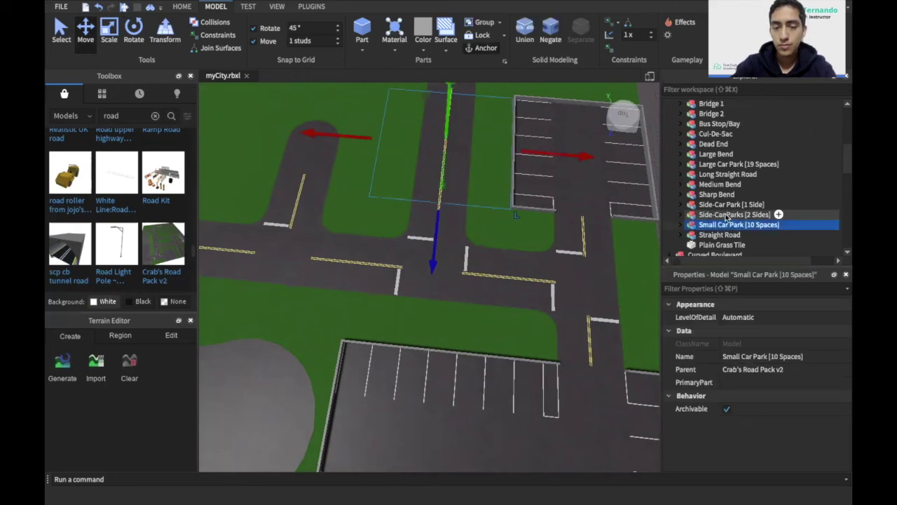
pyautogui.click(720, 235)
pyautogui.press('super+d')
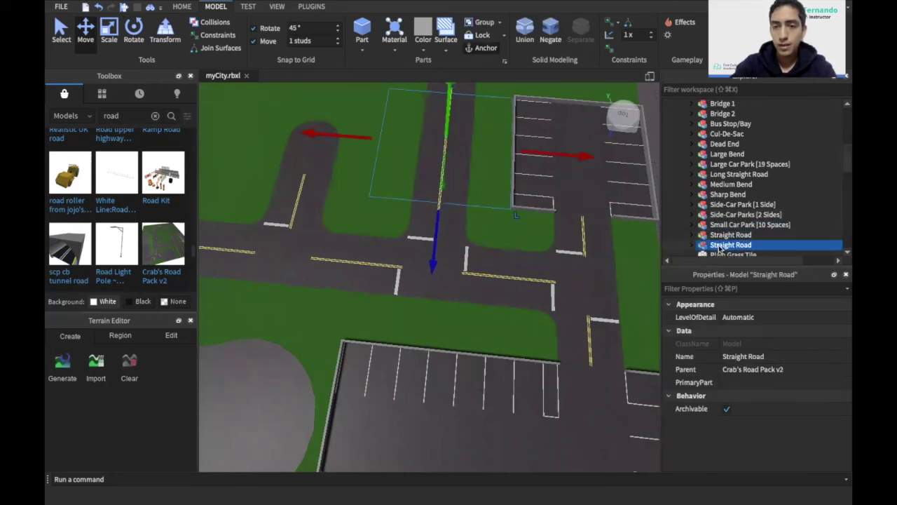
# Take the Straight Road copy out of Crab's Road Pack v2 and place it directly under Workspace.
pyautogui.moveTo(720, 245)
pyautogui.mouseDown()
pyautogui.moveTo(732, 117)
pyautogui.moveTo(721, 91)
pyautogui.mouseUp()
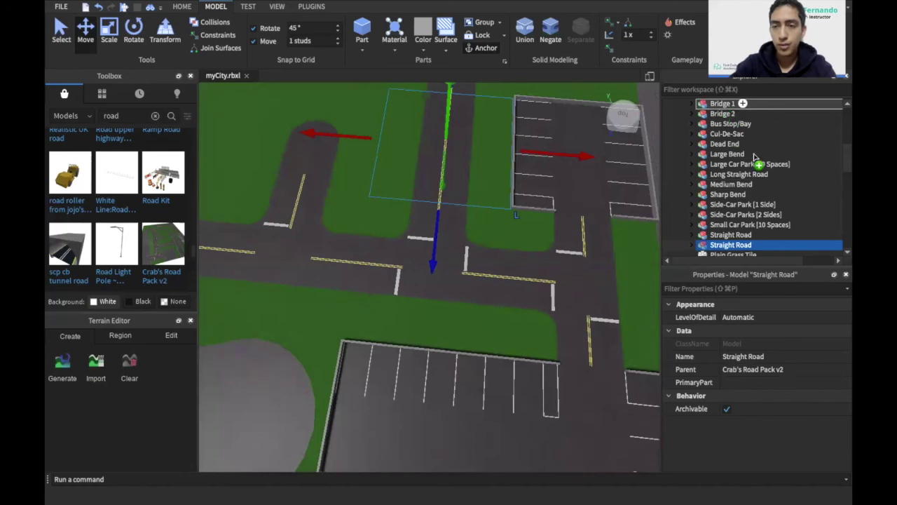
pyautogui.scroll(1, 757, 160)
pyautogui.scroll(-1, 815, 247)
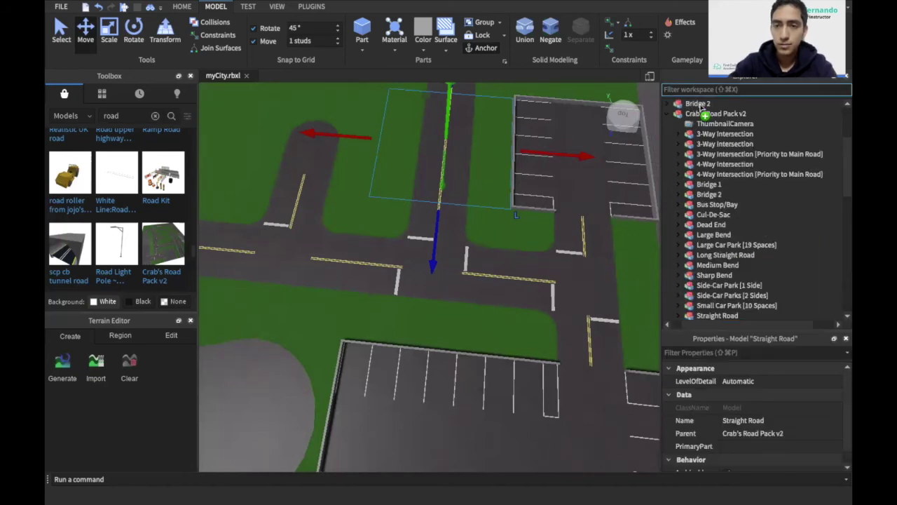
pyautogui.moveTo(701, 106); pyautogui.dragTo(700, 109)
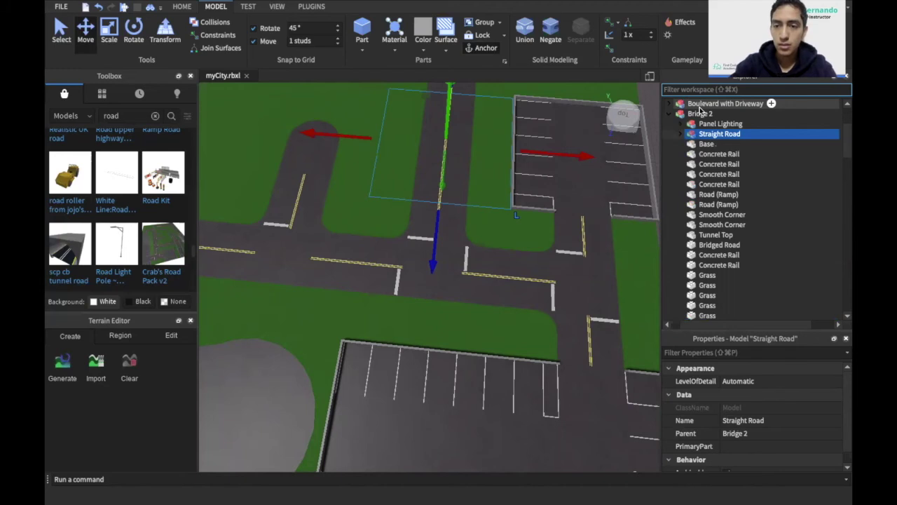
pyautogui.scroll(3, 700, 108)
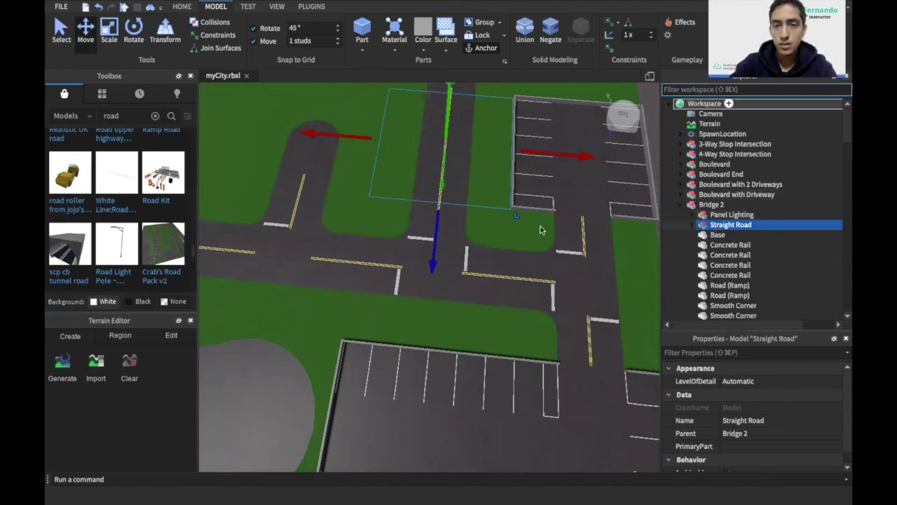
pyautogui.hotkey('ctrl', 'x')
pyautogui.hotkey('ctrl', 'v')
# Move the Straight Road copy away from the road pack layout to the city base, beside the park and the white building.
pyautogui.scroll(-3, 540, 227)
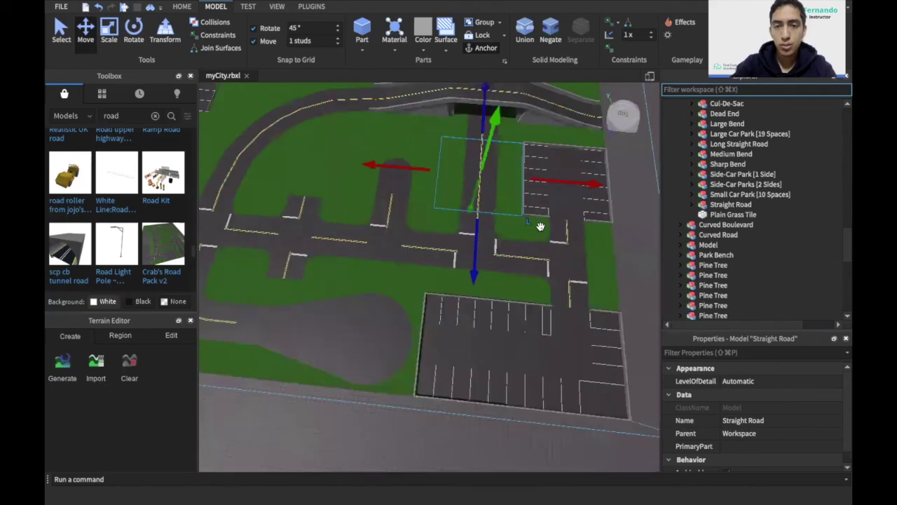
pyautogui.scroll(-3, 541, 227)
pyautogui.hscroll(3, 728, 308)
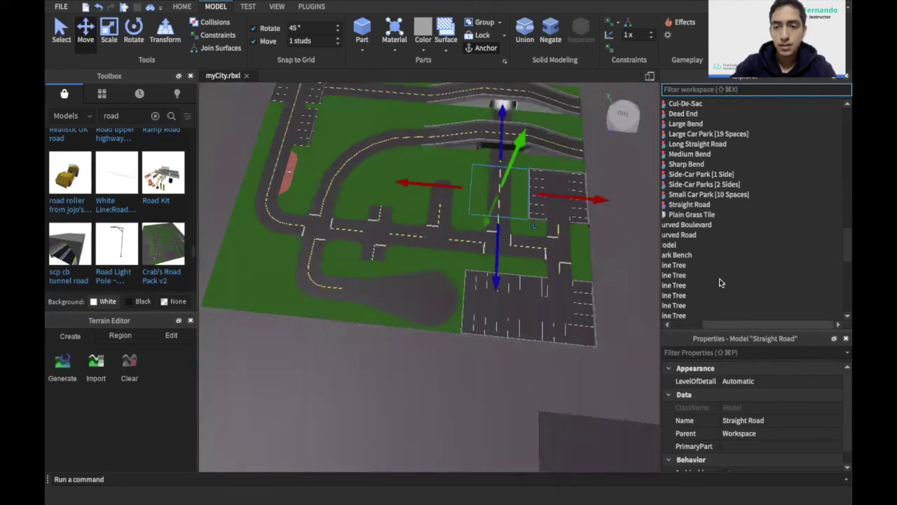
pyautogui.scroll(-3, 722, 283)
pyautogui.hscroll(-3, 722, 282)
pyautogui.scroll(-2, 722, 280)
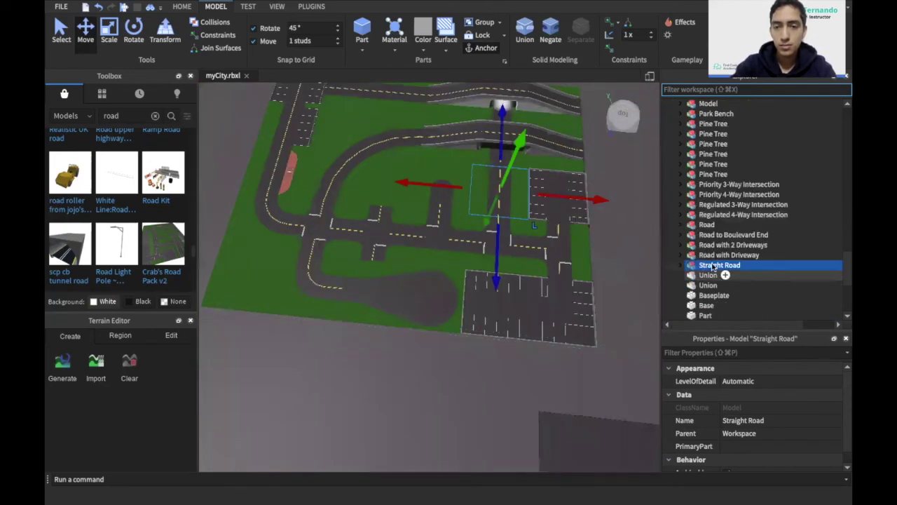
pyautogui.moveTo(497, 253); pyautogui.dragTo(495, 428)
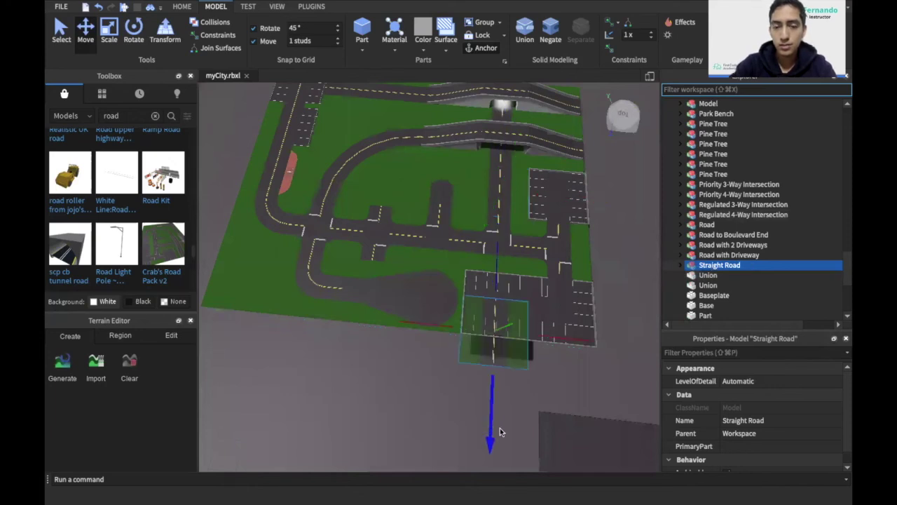
pyautogui.moveTo(500, 429); pyautogui.dragTo(496, 429, button='right')
pyautogui.moveTo(391, 356); pyautogui.dragTo(382, 346, button='right')
pyautogui.moveTo(381, 346); pyautogui.dragTo(447, 133)
pyautogui.moveTo(346, 170); pyautogui.dragTo(236, 162)
pyautogui.moveTo(236, 162); pyautogui.dragTo(236, 160, button='right')
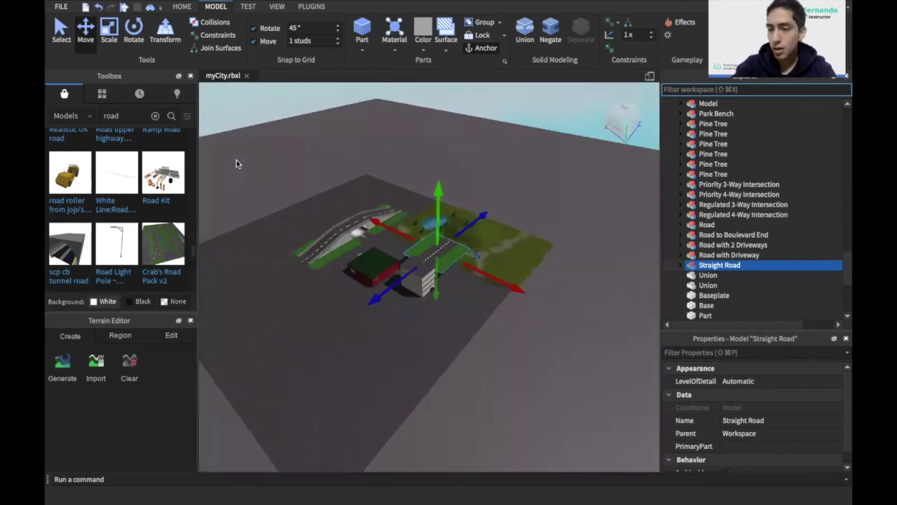
# Delete the whole Crab's Road Pack v2 model from the Workspace.
pyautogui.scroll(1, 236, 163)
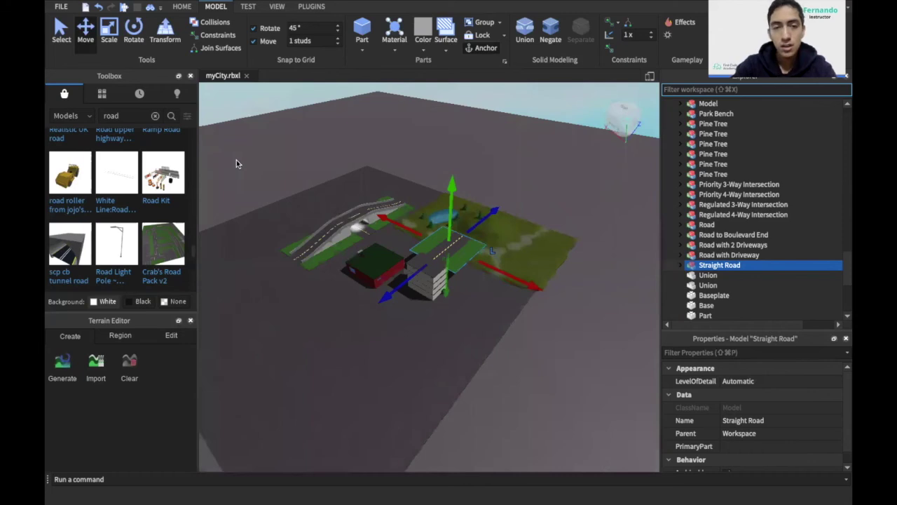
pyautogui.scroll(1, 236, 160)
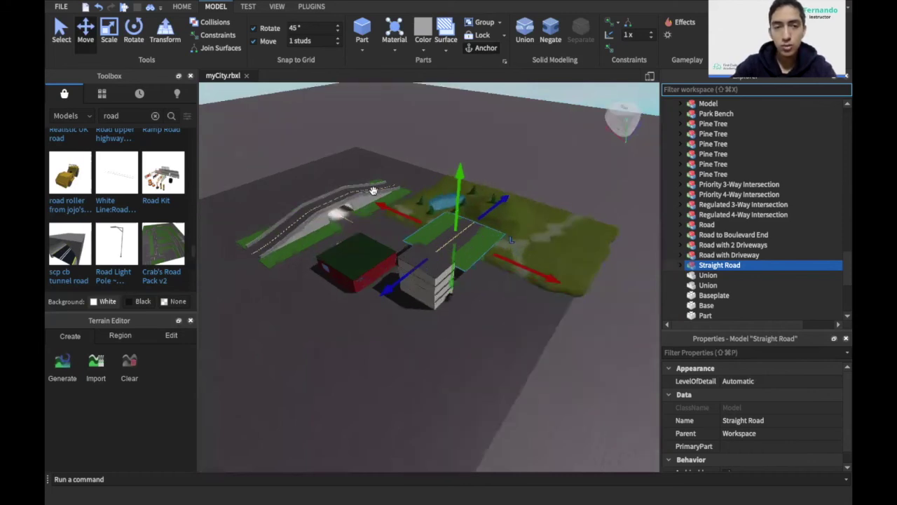
pyautogui.scroll(2, 593, 244)
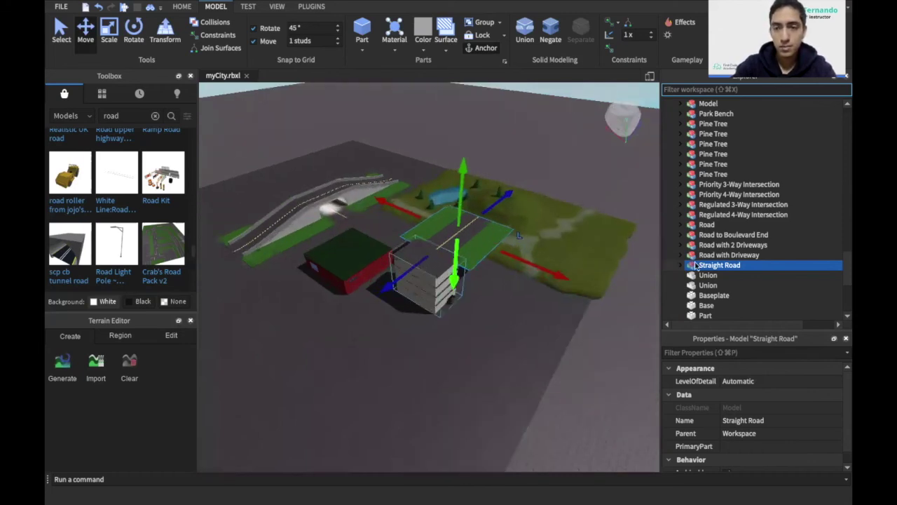
pyautogui.scroll(1, 696, 265)
pyautogui.scroll(-10, 695, 265)
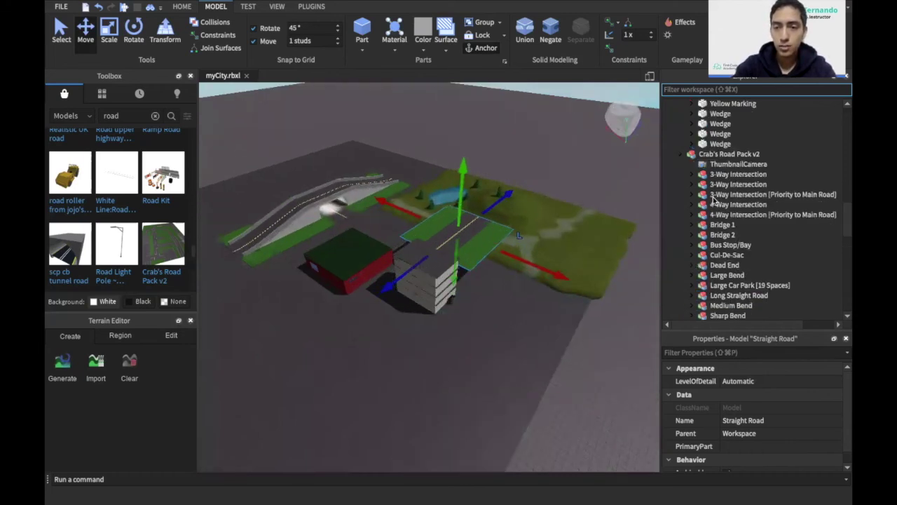
pyautogui.scroll(2, 714, 201)
pyautogui.click(714, 198)
pyautogui.press('Delete')
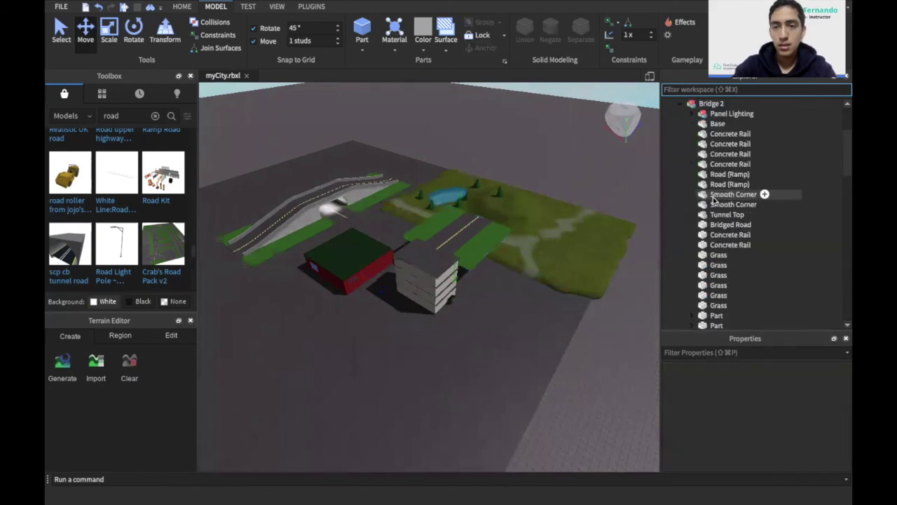
# Collapse Bridge 2 in the hierarchy and delete the Priority and Regulated 3-Way and 4-Way Intersection models.
pyautogui.scroll(2, 691, 196)
pyautogui.scroll(1, 678, 197)
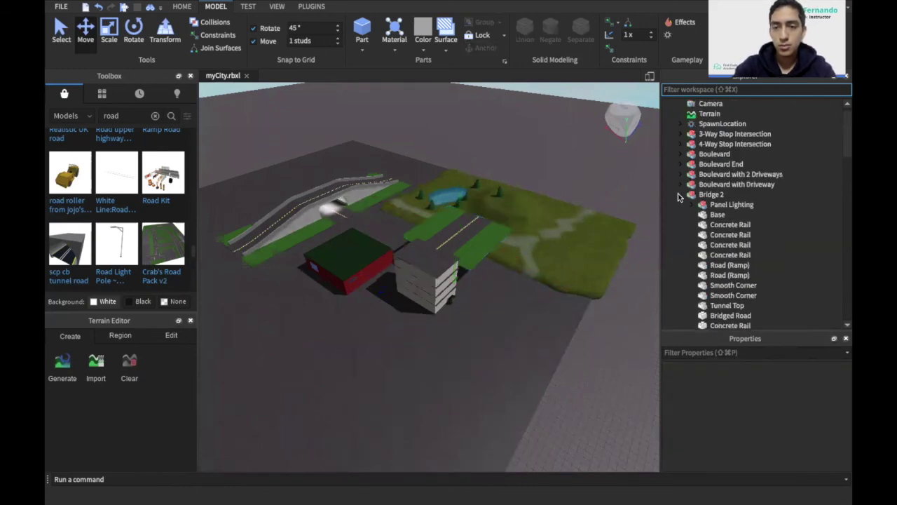
pyautogui.click(680, 194)
pyautogui.scroll(-1, 678, 198)
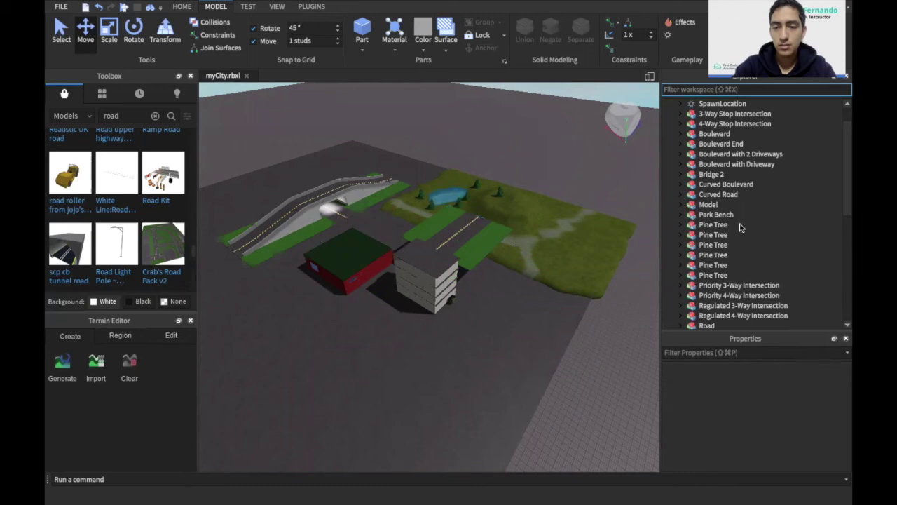
pyautogui.scroll(-1, 740, 235)
pyautogui.keyDown('shift'); pyautogui.click(739, 247); pyautogui.keyUp('shift')
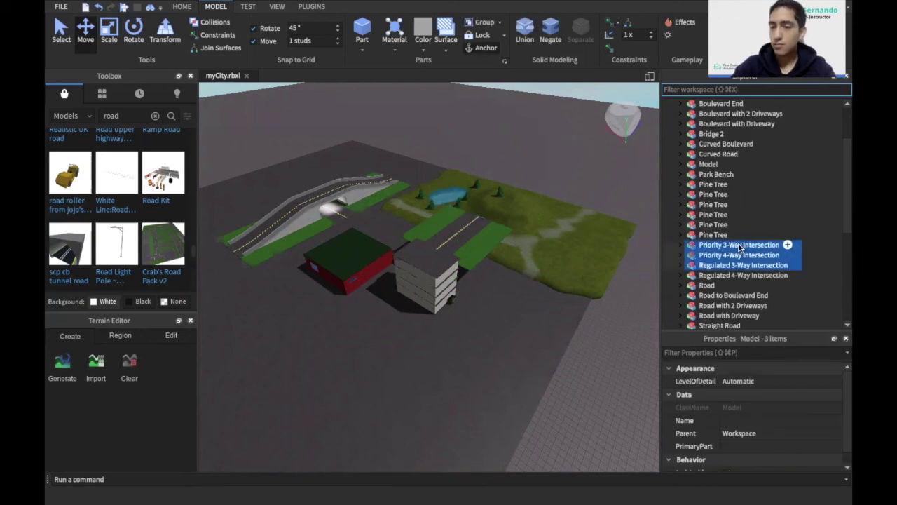
pyautogui.hotkey('shift', 'Down')
pyautogui.press('Delete')
# Delete the Road, Road to Boulevard End, Road with 2 Driveways, Road with Driveway and Straight Road models.
pyautogui.click(738, 245)
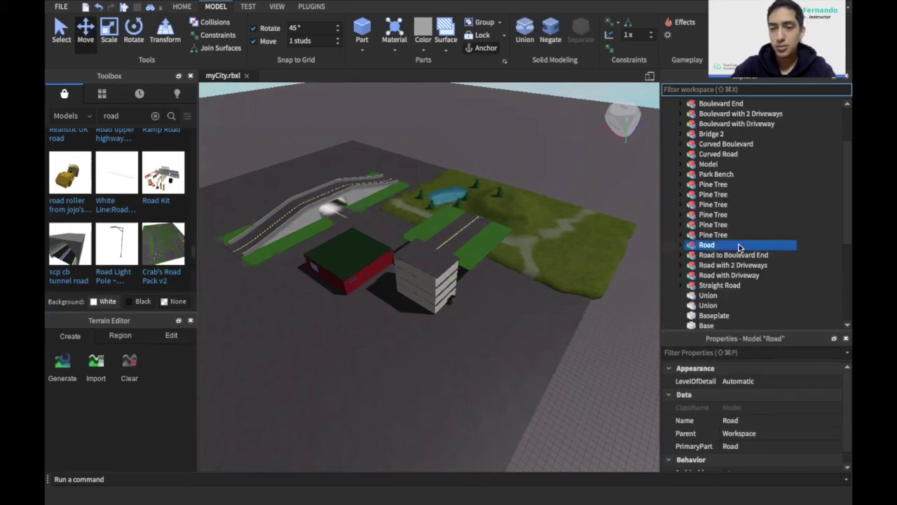
pyautogui.press('Down')
pyautogui.press('Down')
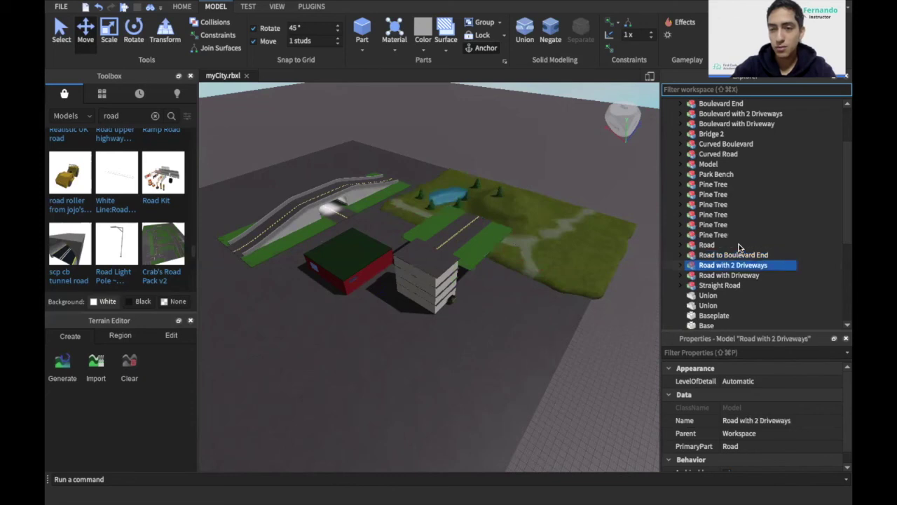
pyautogui.press('Up')
pyautogui.press('Up')
pyautogui.press('Up')
pyautogui.press('Down')
pyautogui.hotkey('shift', 'Down')
pyautogui.hotkey('shift', 'Down')
pyautogui.hotkey('shift', 'Down')
pyautogui.hotkey('shift', 'Down')
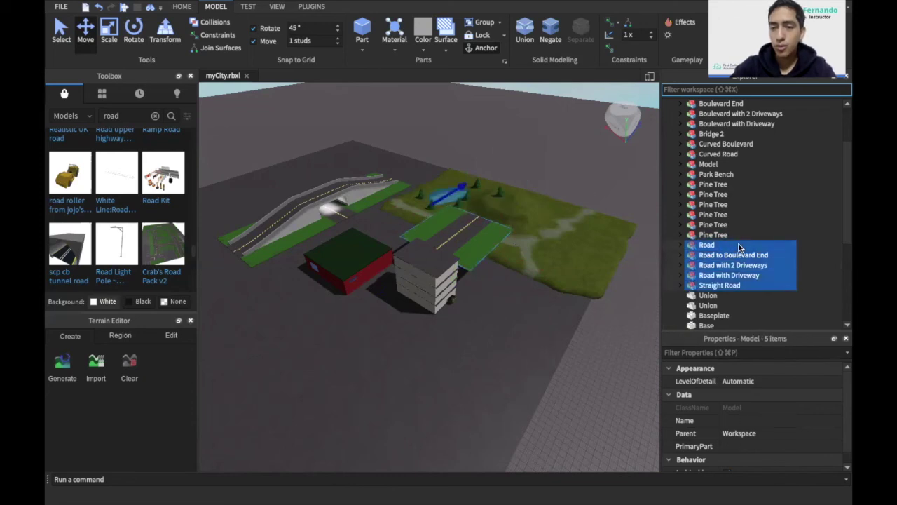
pyautogui.press('Delete')
# Delete the Curved Boulevard and Curved Road models from the Workspace.
pyautogui.press('Down')
pyautogui.press('Down')
pyautogui.press('Down')
pyautogui.press('Down')
pyautogui.hotkey('shift', 'Down')
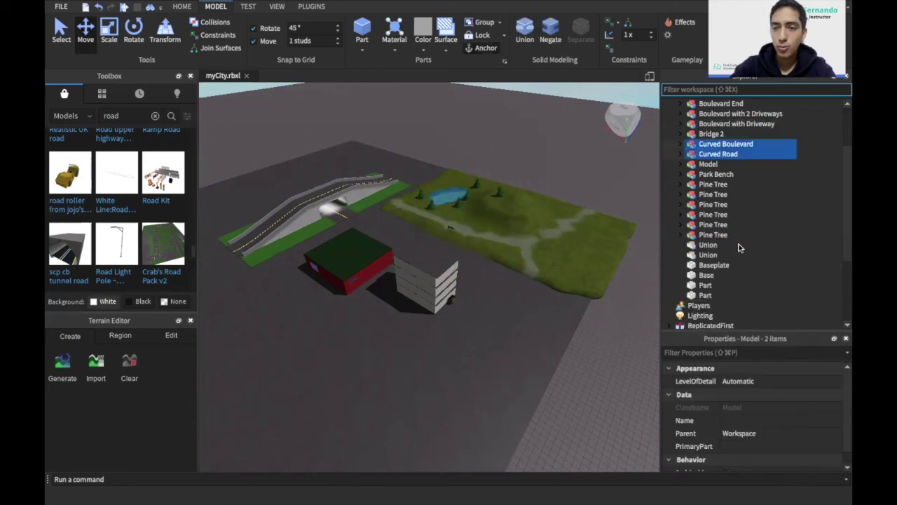
pyautogui.press('Delete')
# Delete the 3-Way and 4-Way Stop Intersections and the four Boulevard models, from Boulevard through Boulevard with Driveway.
pyautogui.press('Up')
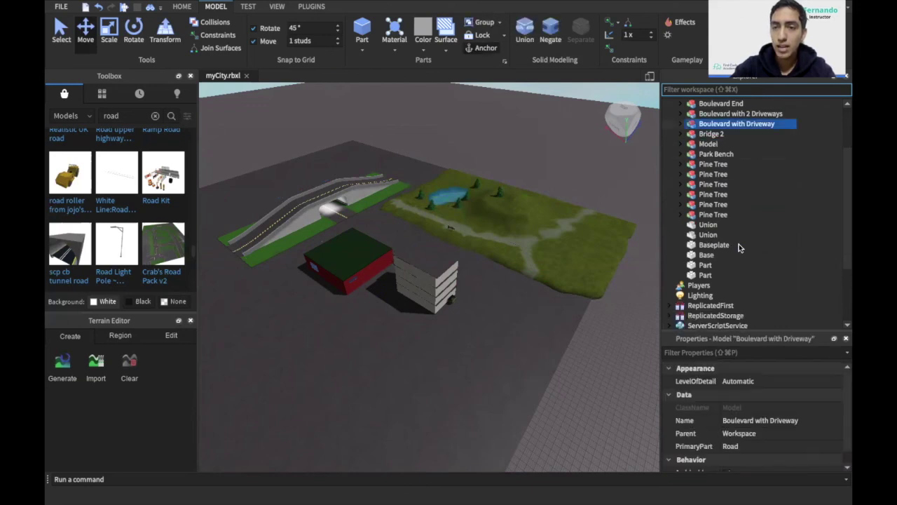
pyautogui.hotkey('shift', 'Up')
pyautogui.hotkey('shift', 'Up')
pyautogui.hotkey('shift', 'Up')
pyautogui.hotkey('shift', 'Up')
pyautogui.hotkey('shift', 'Up')
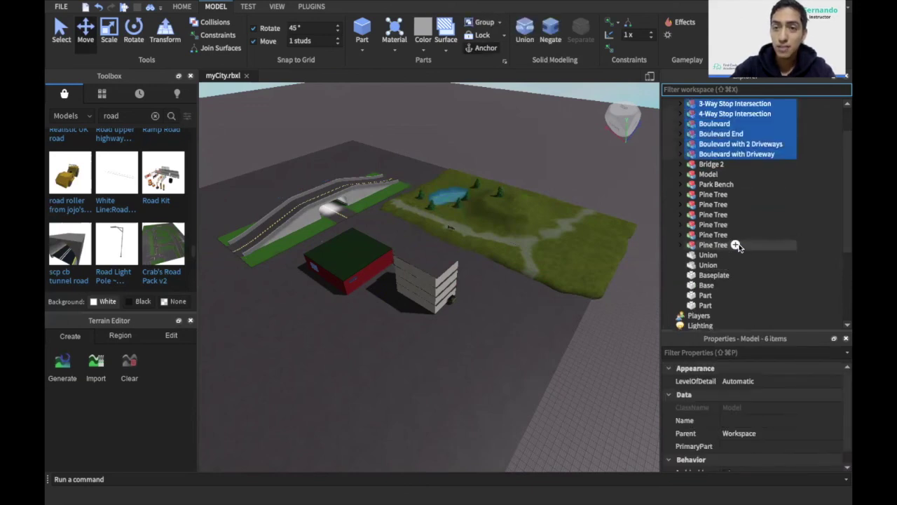
pyautogui.hotkey('shift', 'Up')
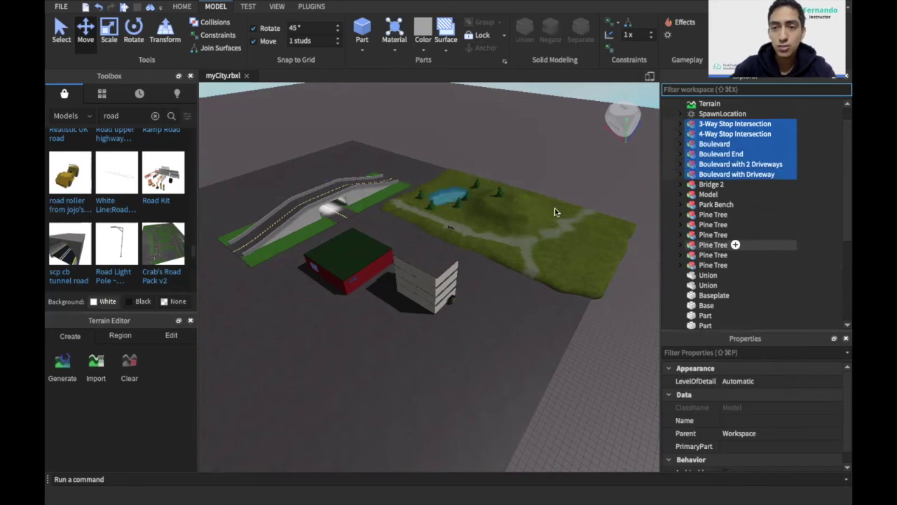
pyautogui.press('Delete')
pyautogui.moveTo(555, 212); pyautogui.dragTo(555, 212, button='right')
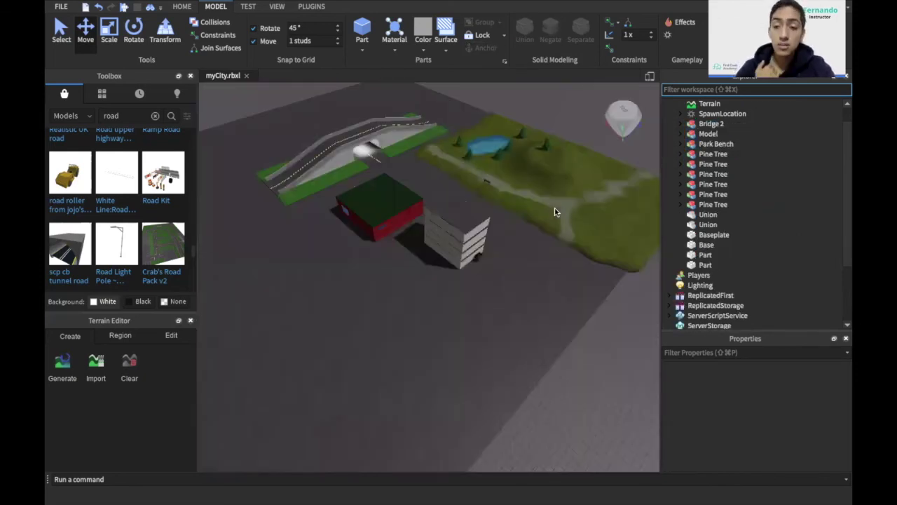